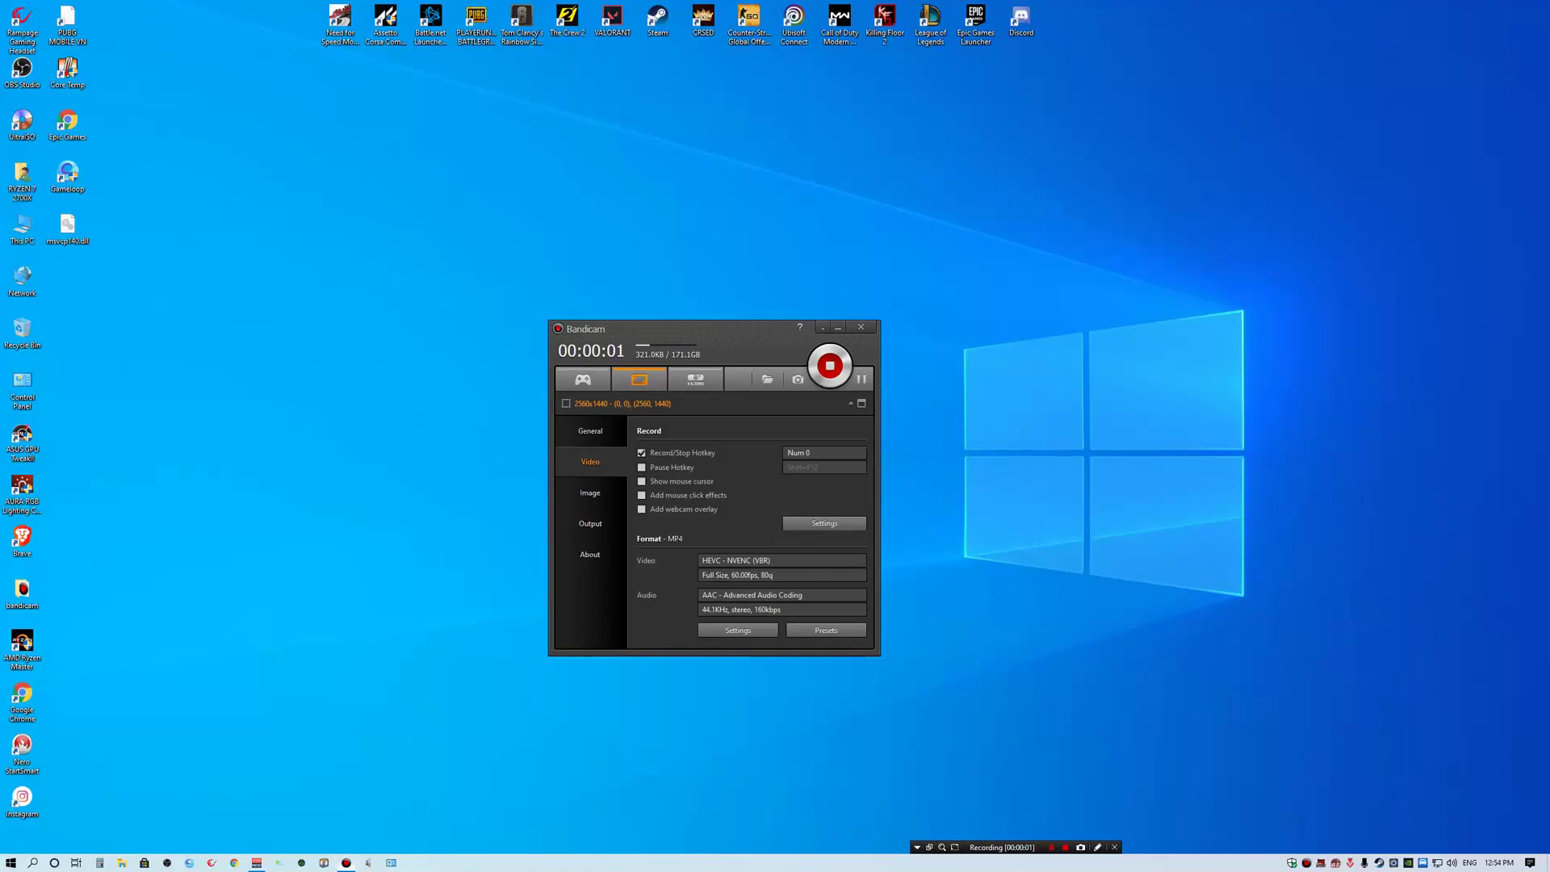
Step: Hide Bandicam, start Steam and open PUBG's library page to play it
{"action": "right_click", "coordinate": [929, 349]}
{"action": "left_click", "coordinate": [838, 327]}
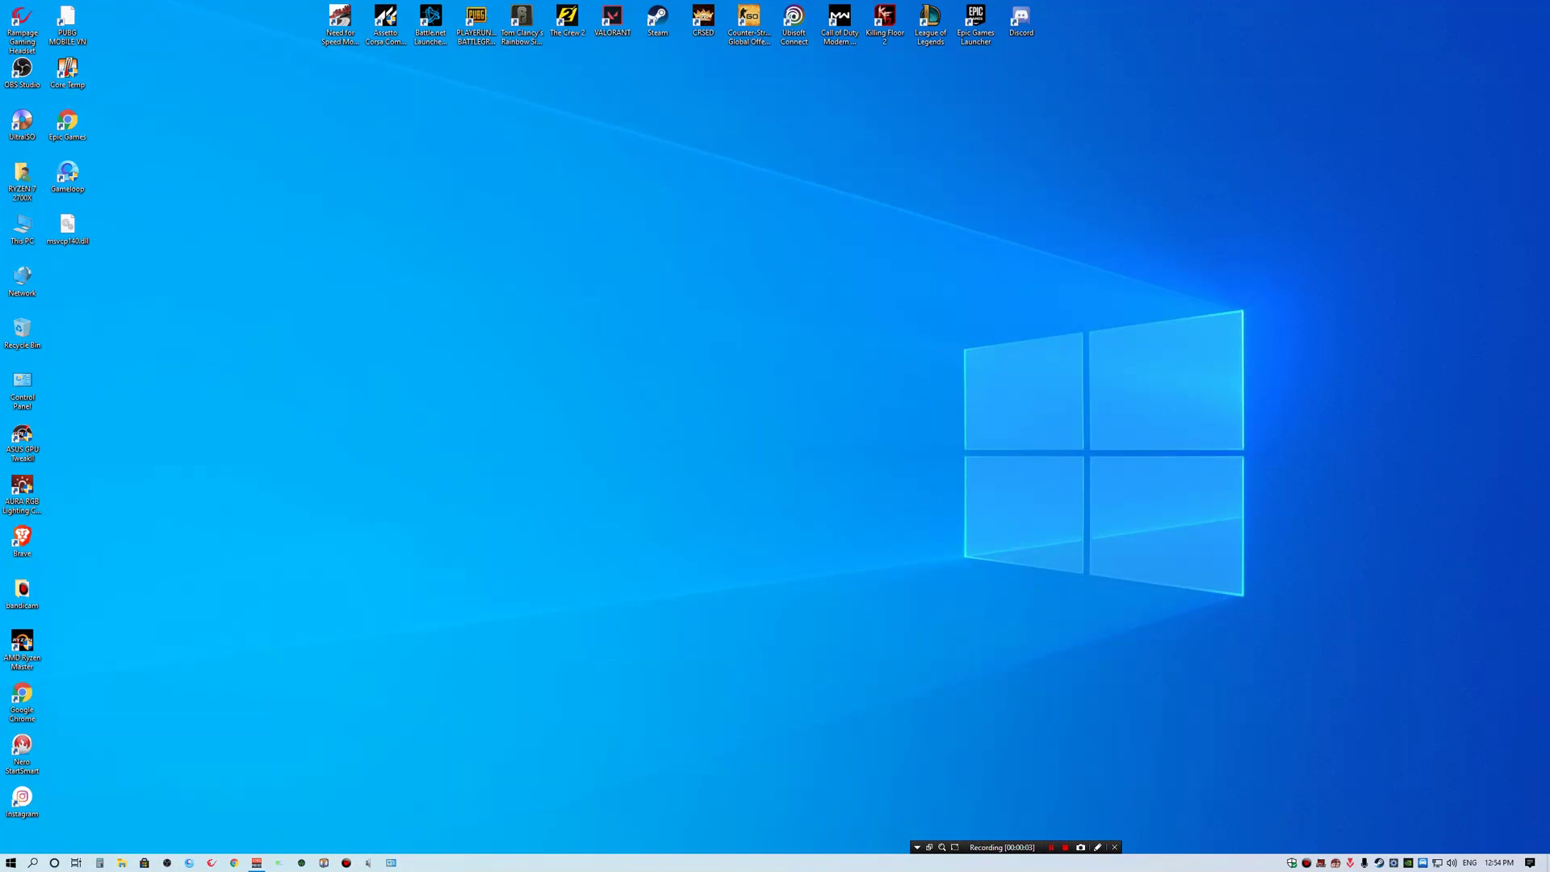
{"action": "right_click", "coordinate": [633, 583]}
{"action": "left_click", "coordinate": [699, 618]}
{"action": "double_click", "coordinate": [1379, 862]}
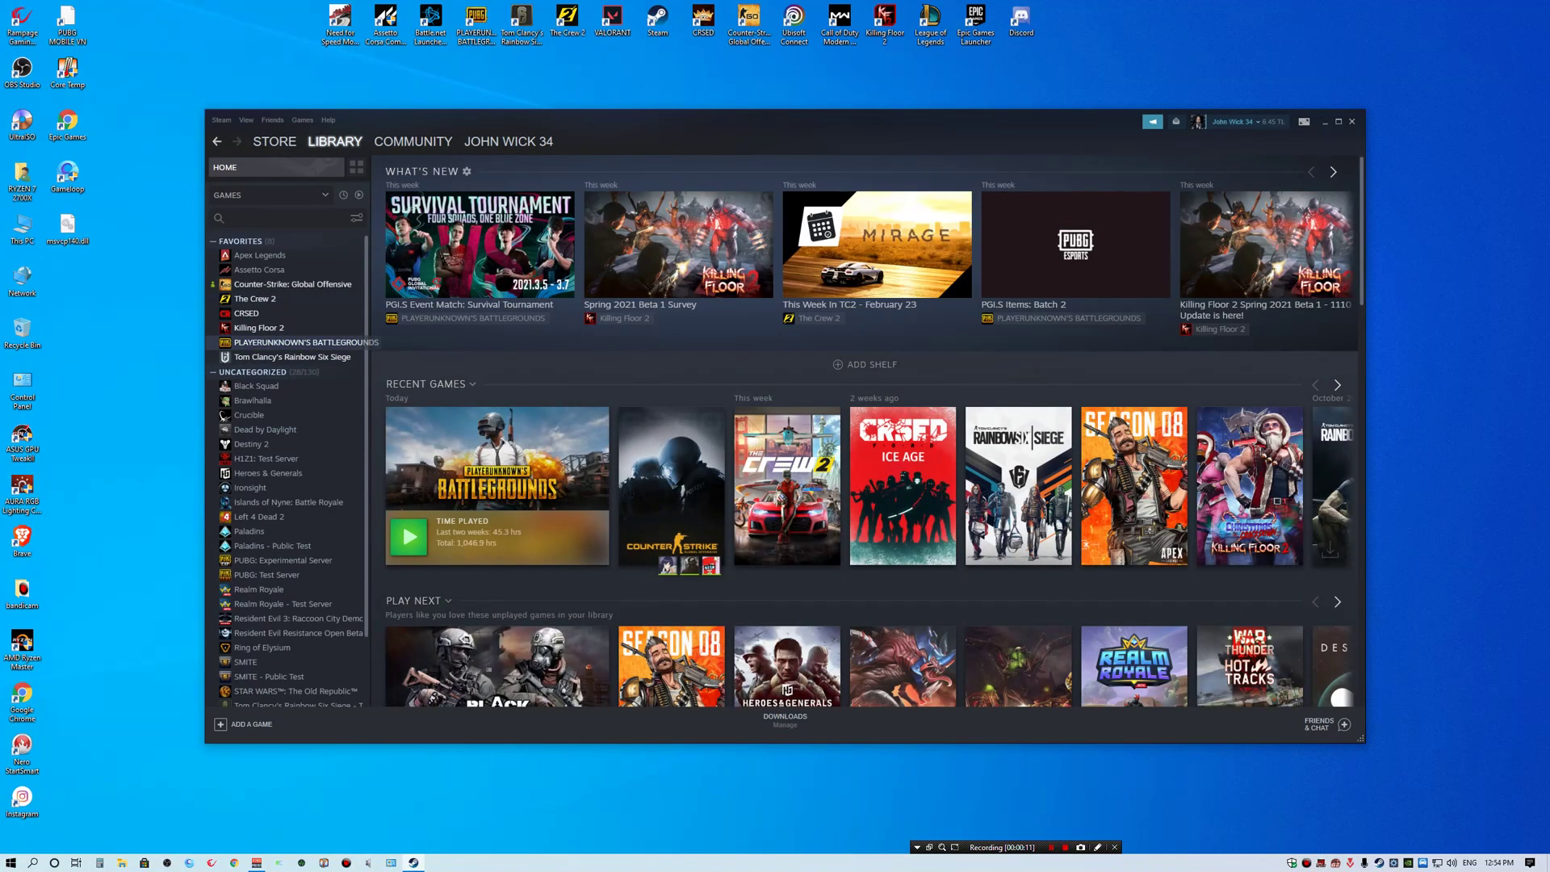
{"action": "left_click", "coordinate": [298, 342]}
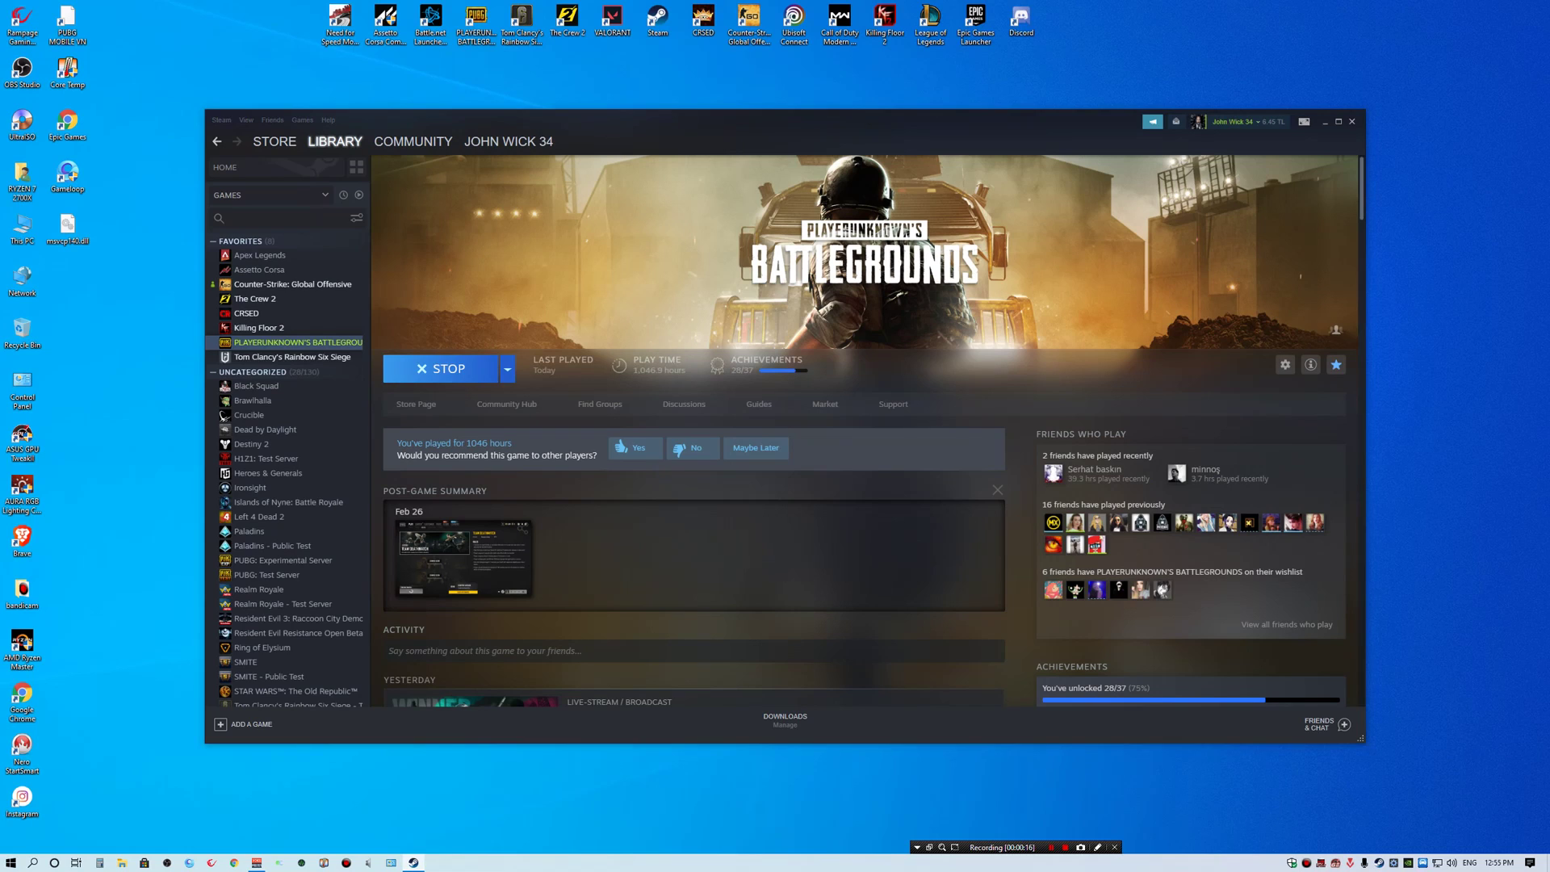
Step: Show the desktop, refresh it, and move the PUBG Shield error window aside
{"action": "key", "text": "super+d"}
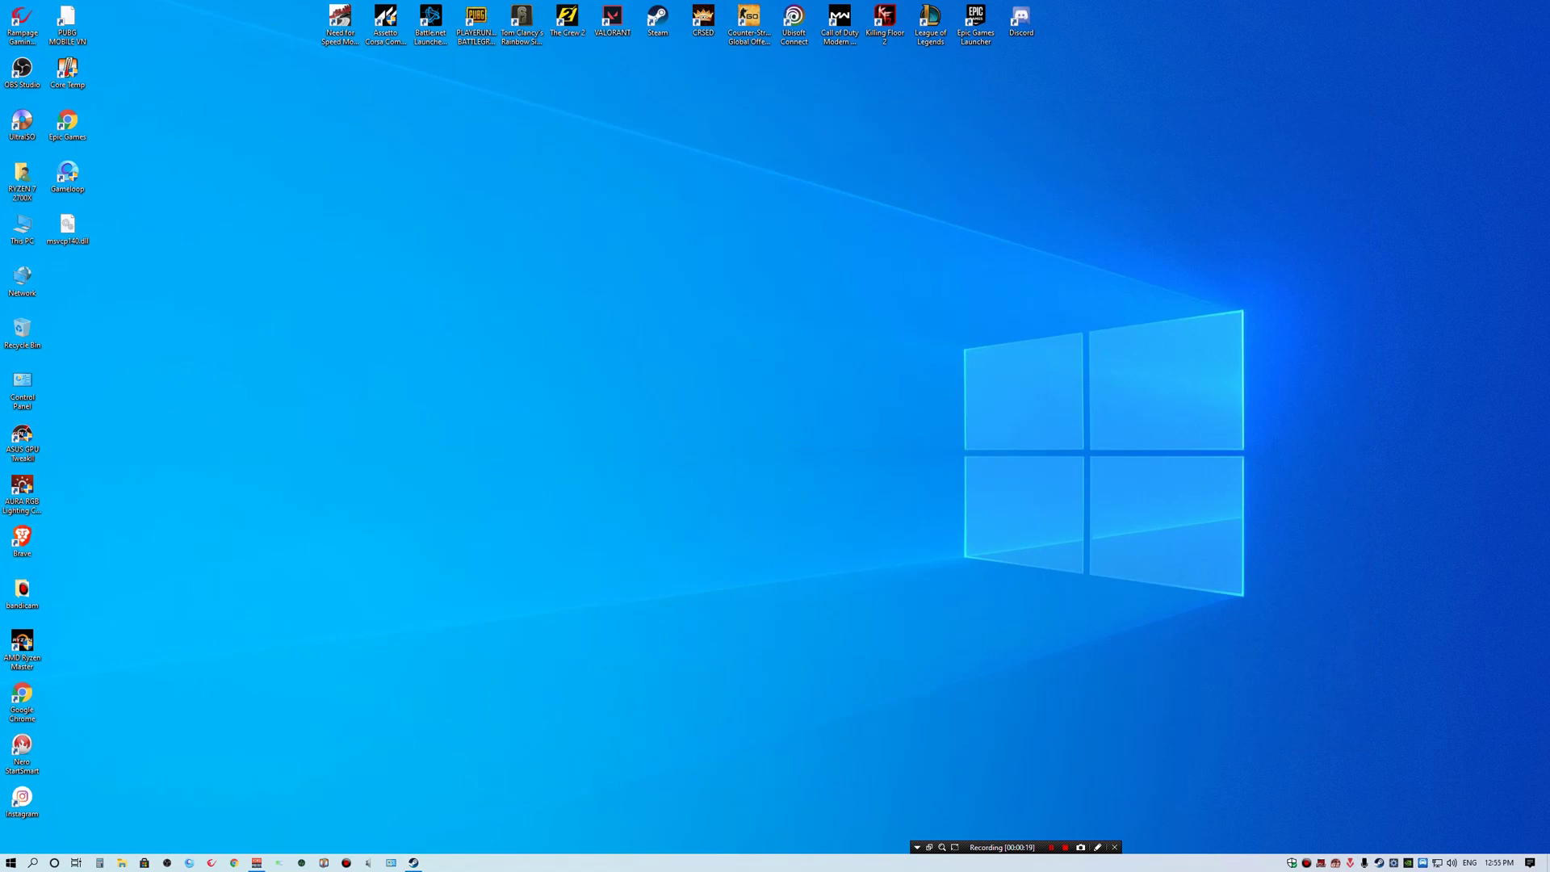
{"action": "right_click", "coordinate": [1052, 193]}
{"action": "left_click", "coordinate": [1084, 227]}
{"action": "right_click", "coordinate": [1107, 229]}
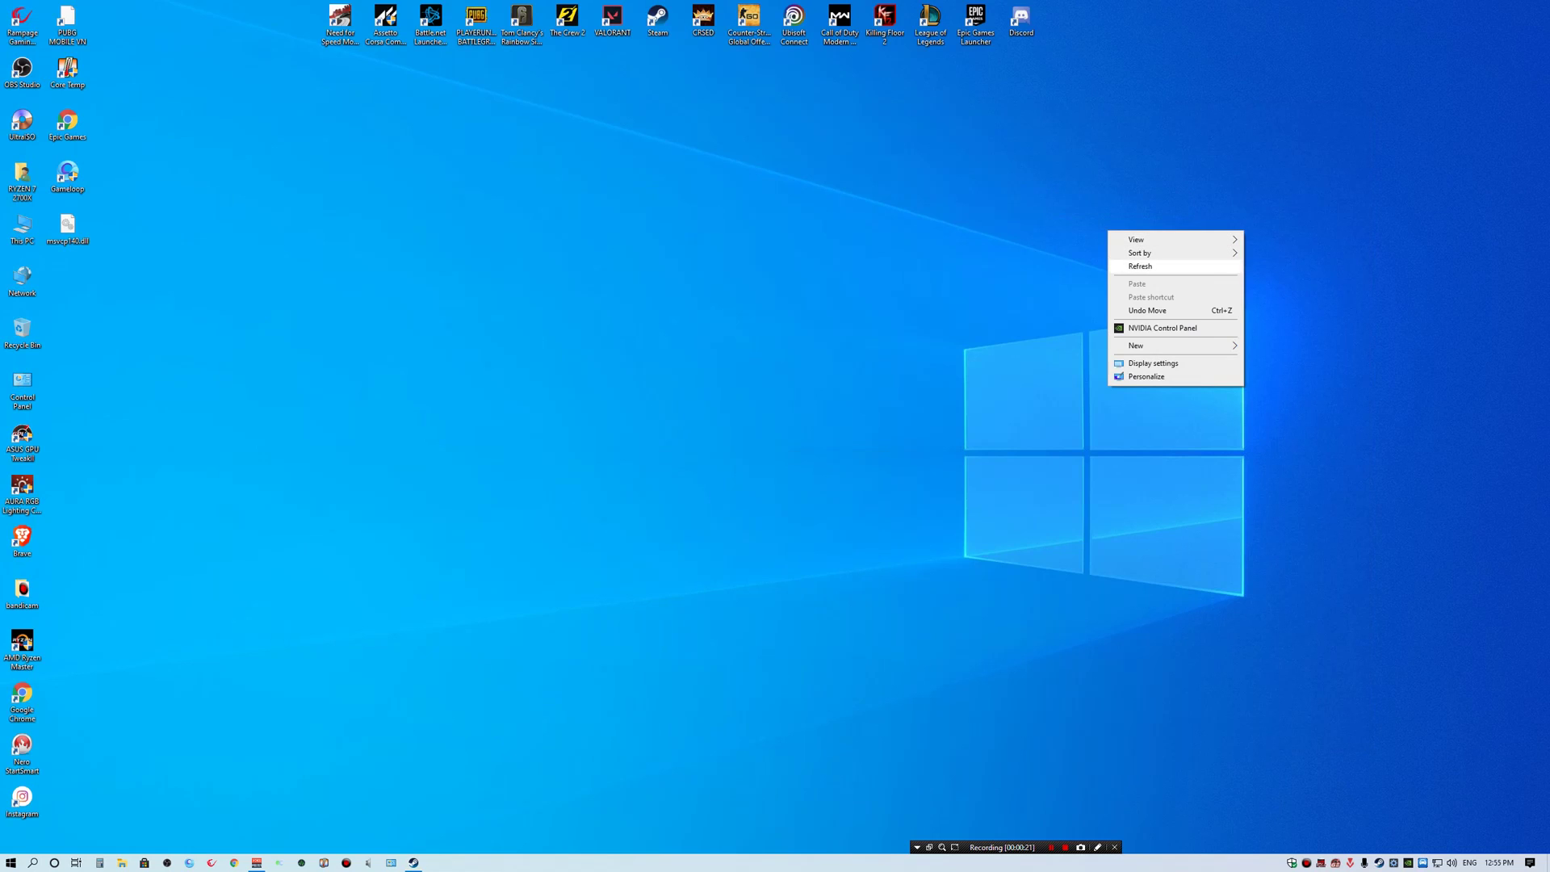
{"action": "left_click", "coordinate": [1131, 265]}
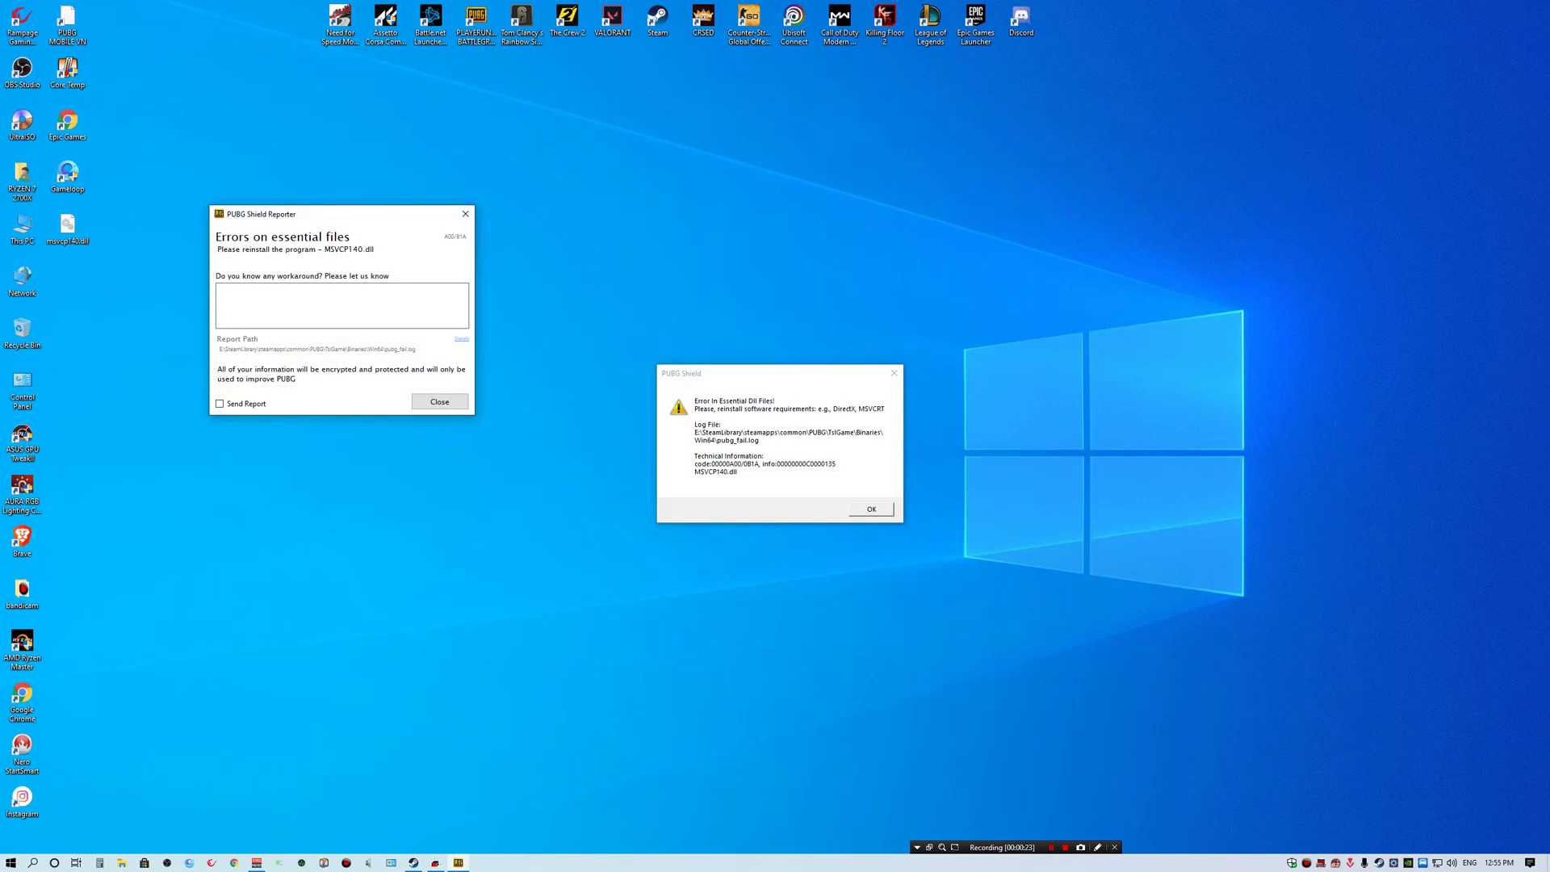
{"action": "left_click_drag", "start_coordinate": [754, 374], "coordinate": [828, 371]}
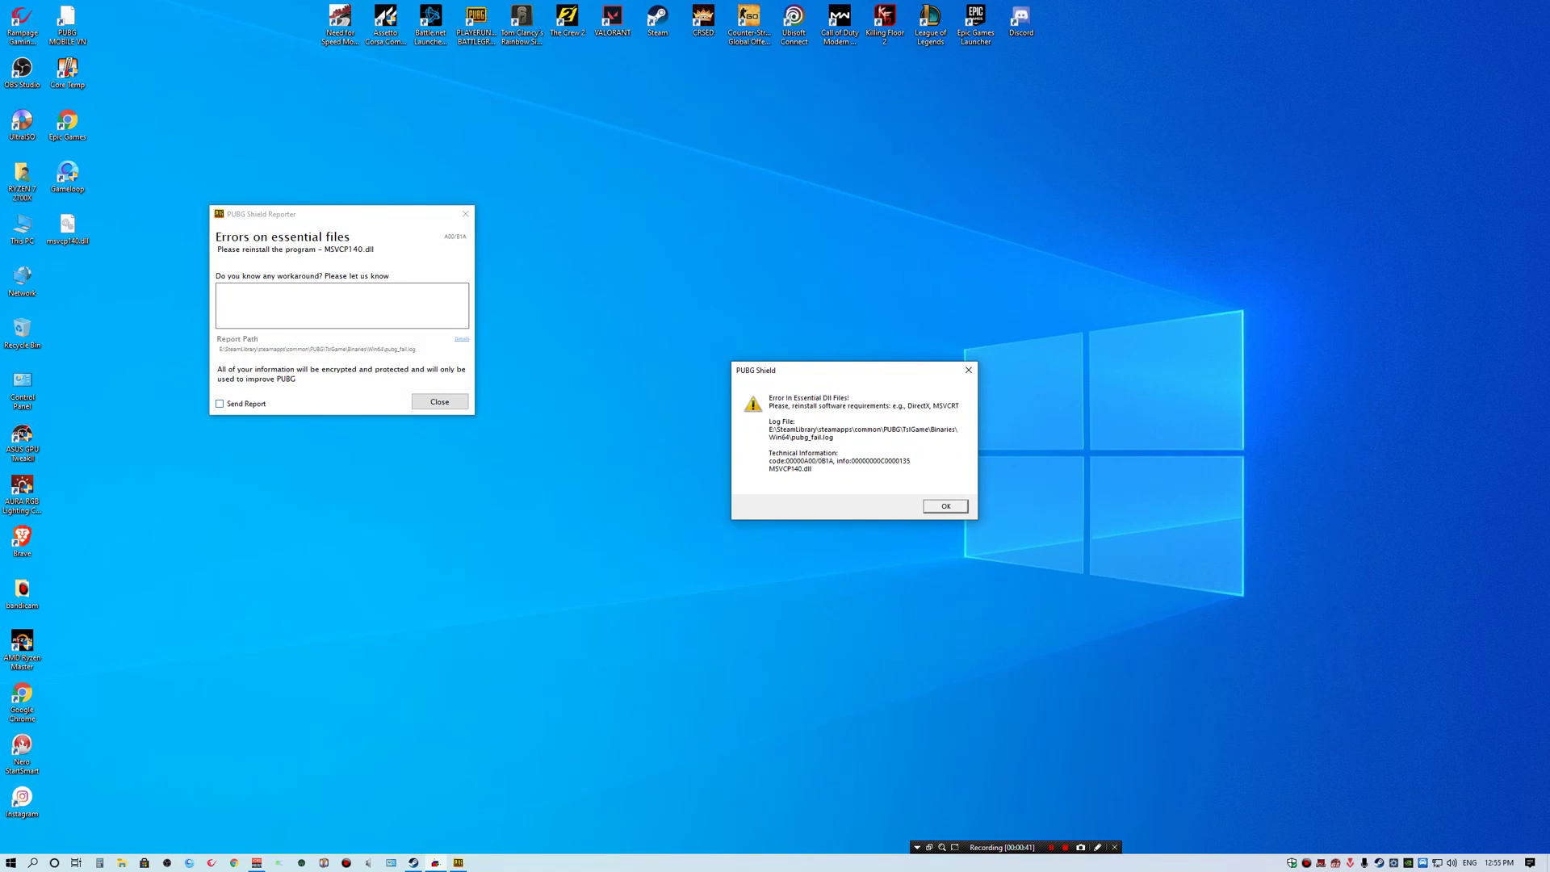
Step: Enable Send Report, then close the PUBG Shield error and Reporter windows
{"action": "left_click", "coordinate": [220, 404]}
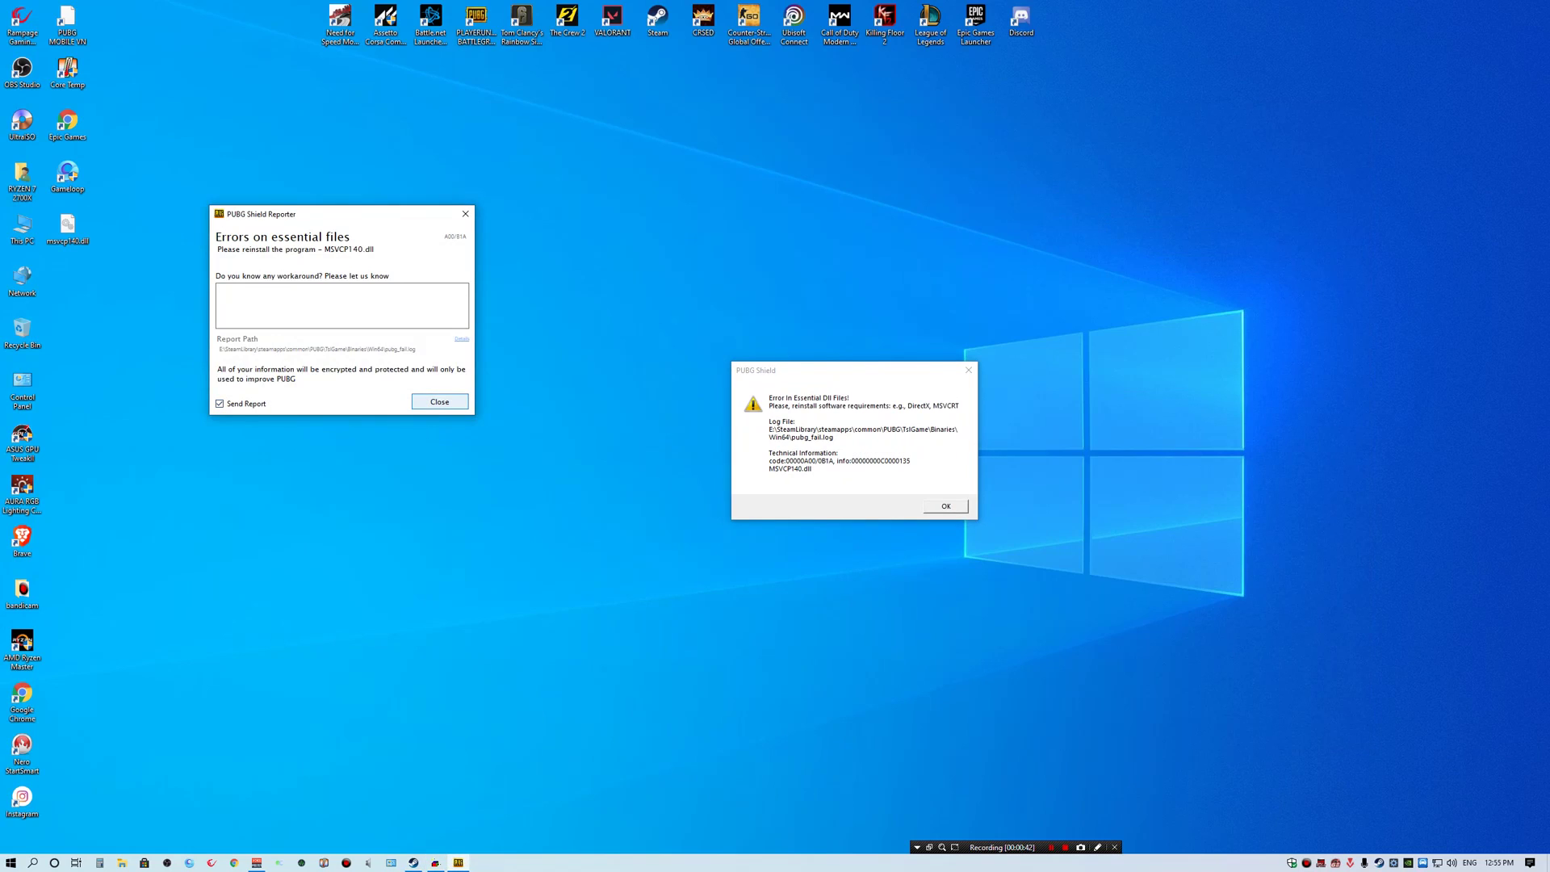
{"action": "right_click", "coordinate": [598, 376]}
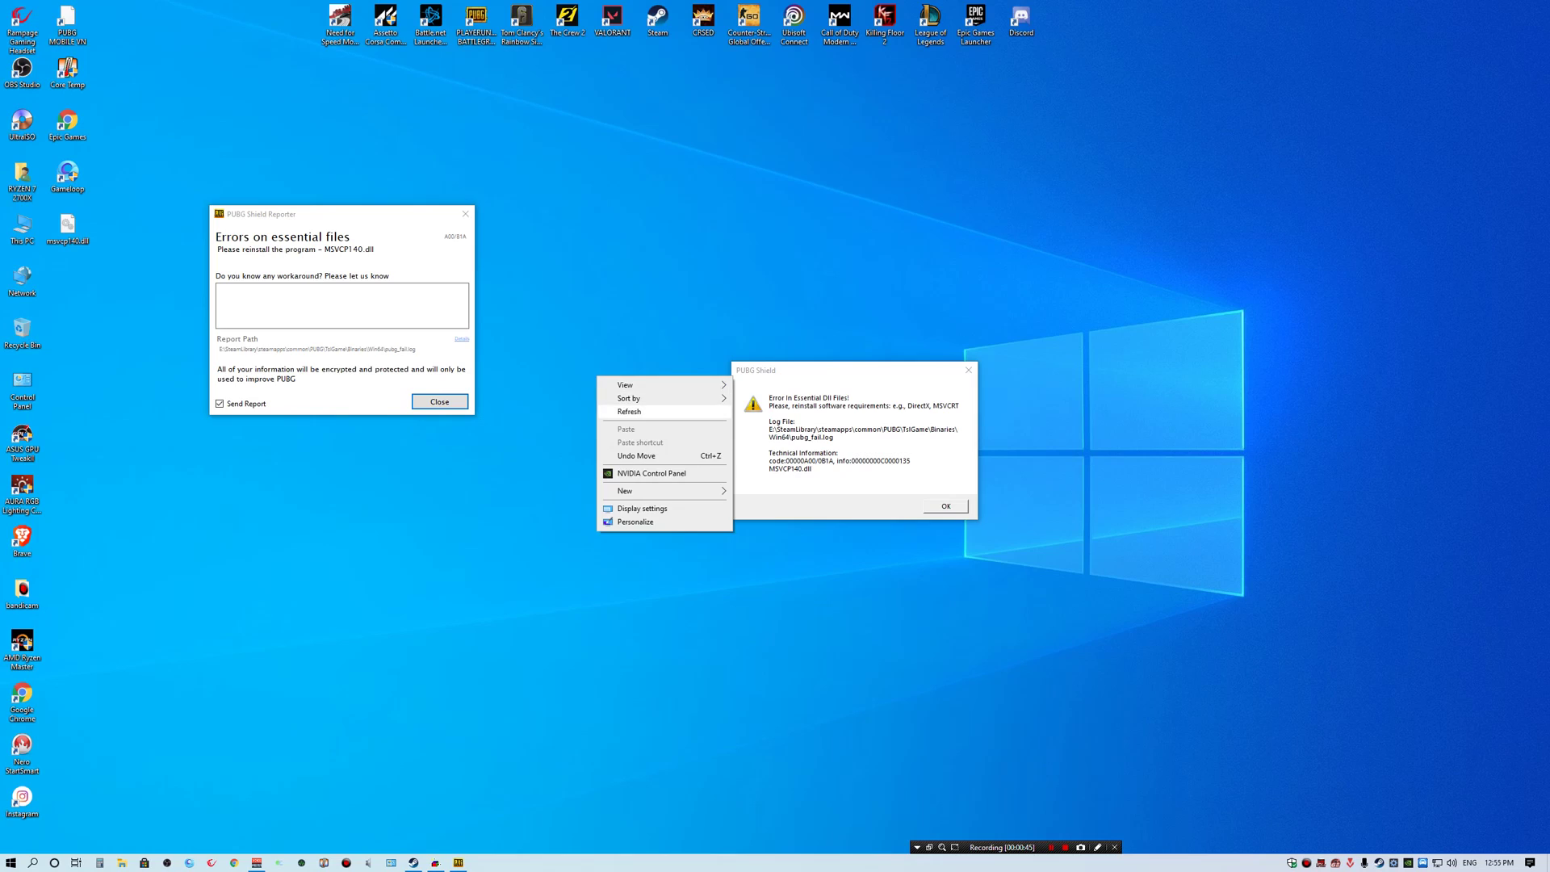
{"action": "left_click", "coordinate": [630, 412]}
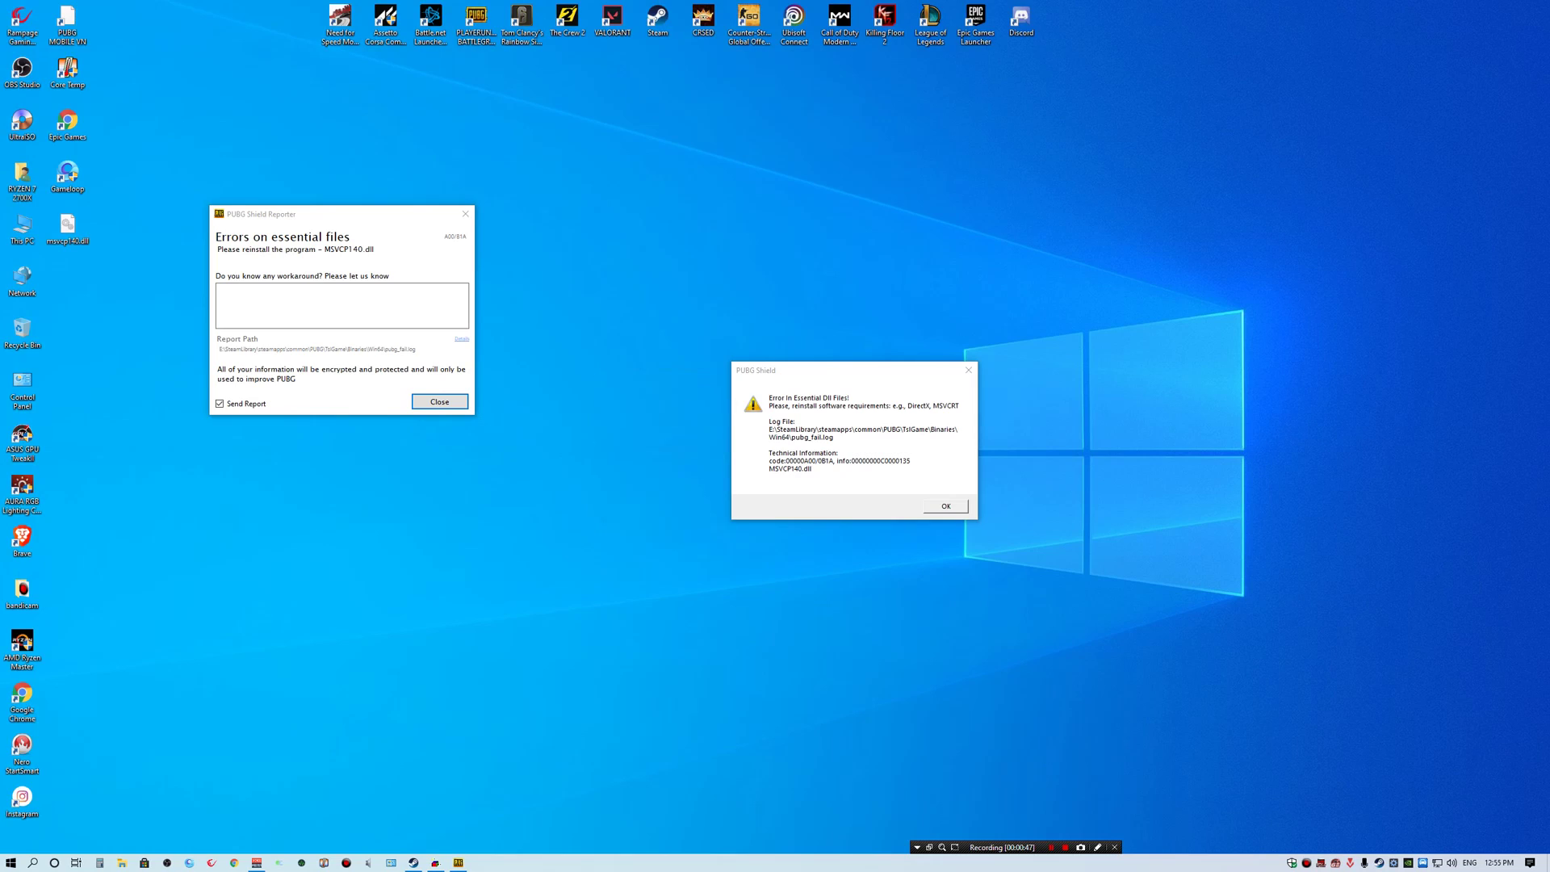
{"action": "key", "text": "Return"}
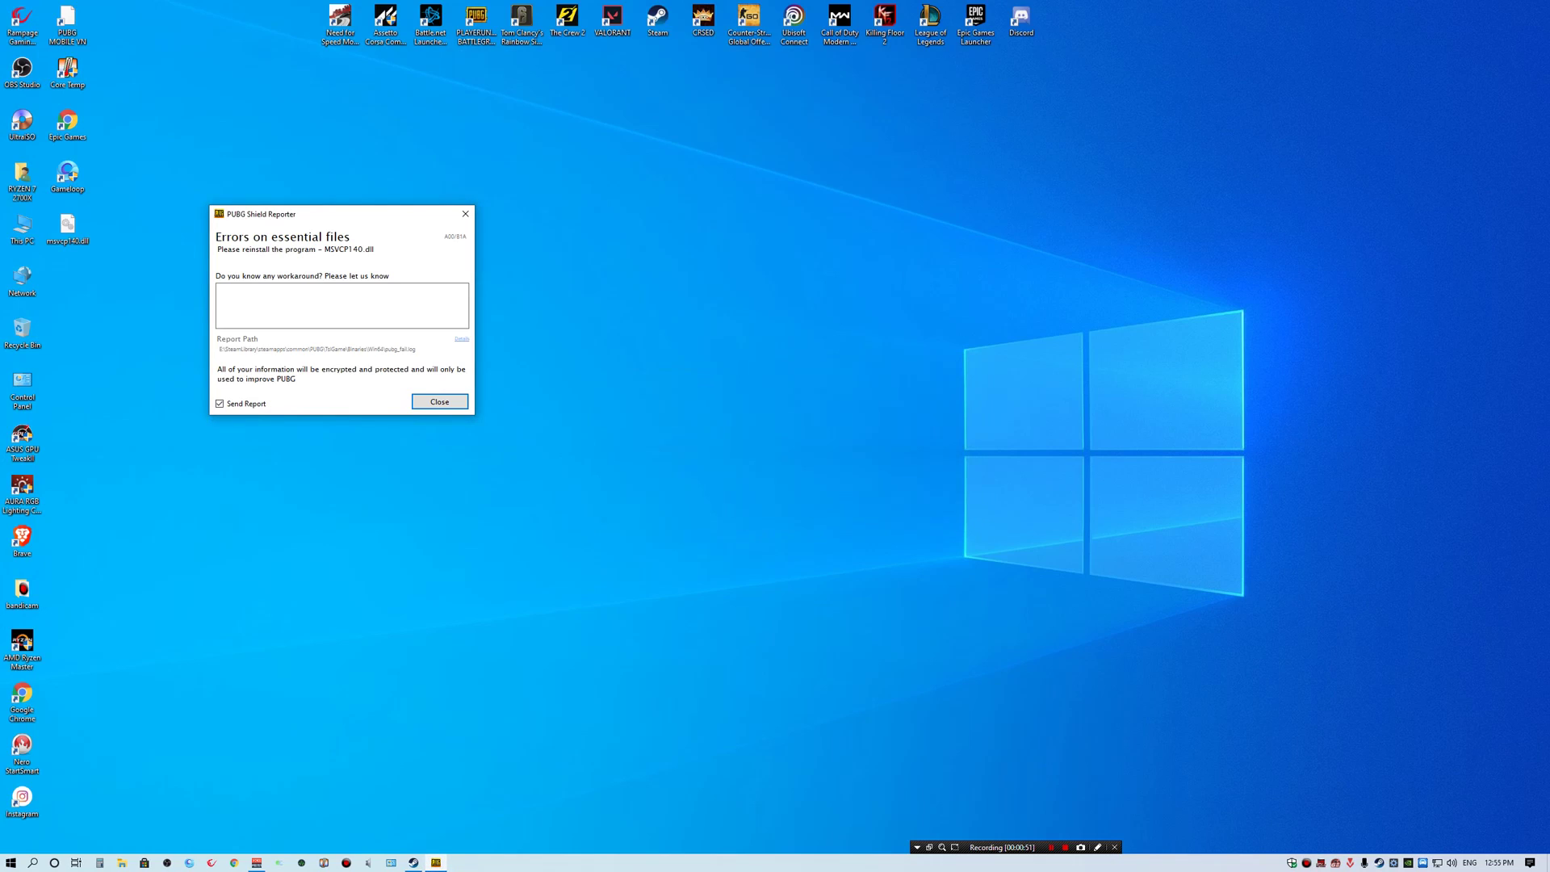
{"action": "key", "text": "Return"}
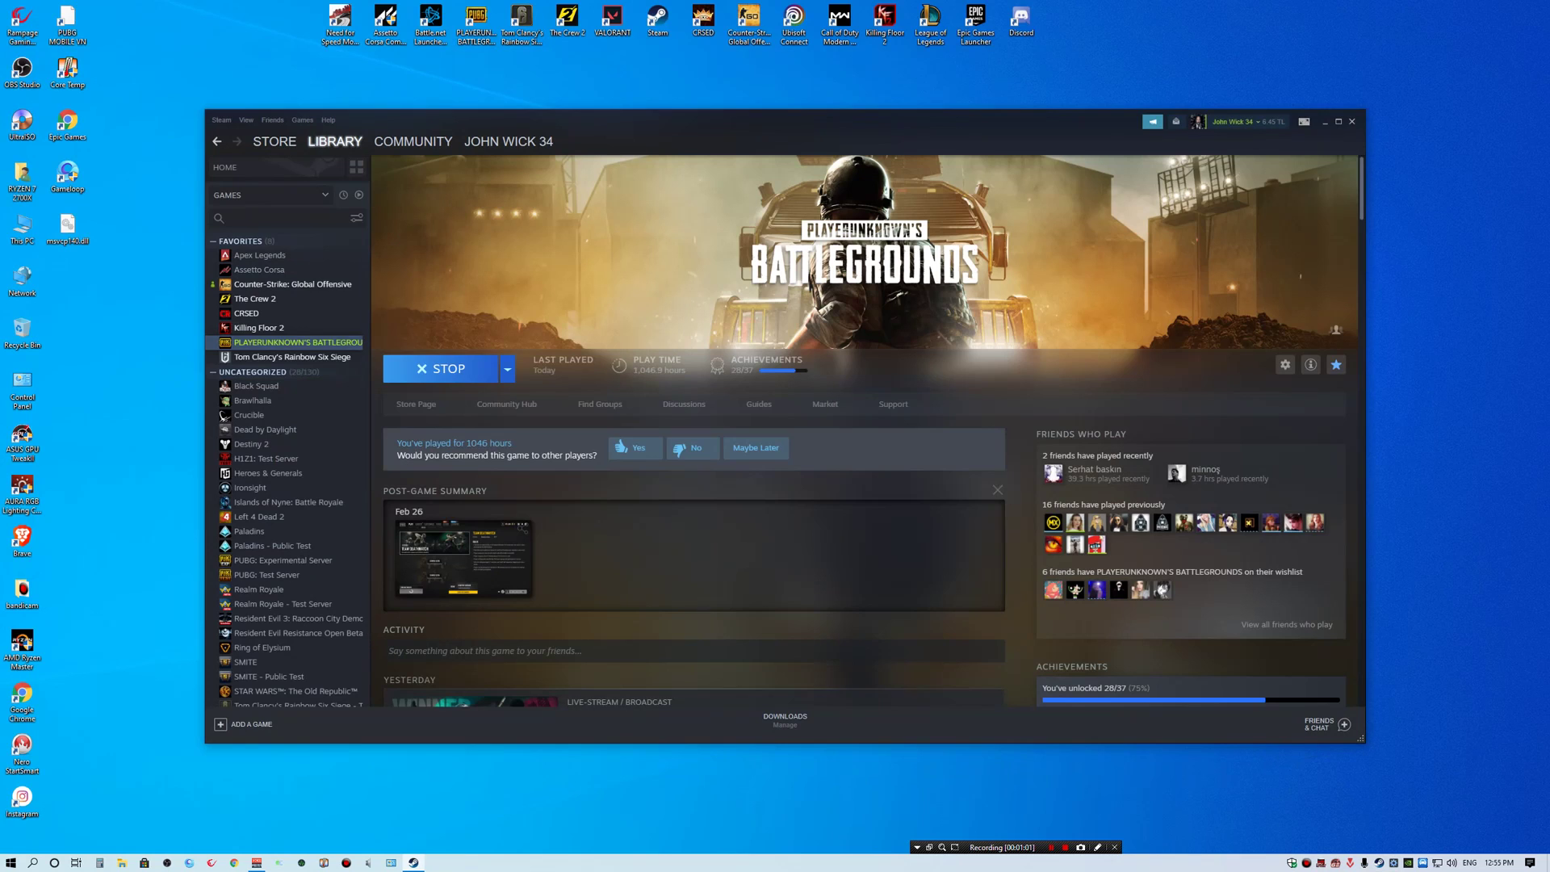
Step: Open Task Manager from the taskbar and end the PUBG process
{"action": "right_click", "coordinate": [771, 862]}
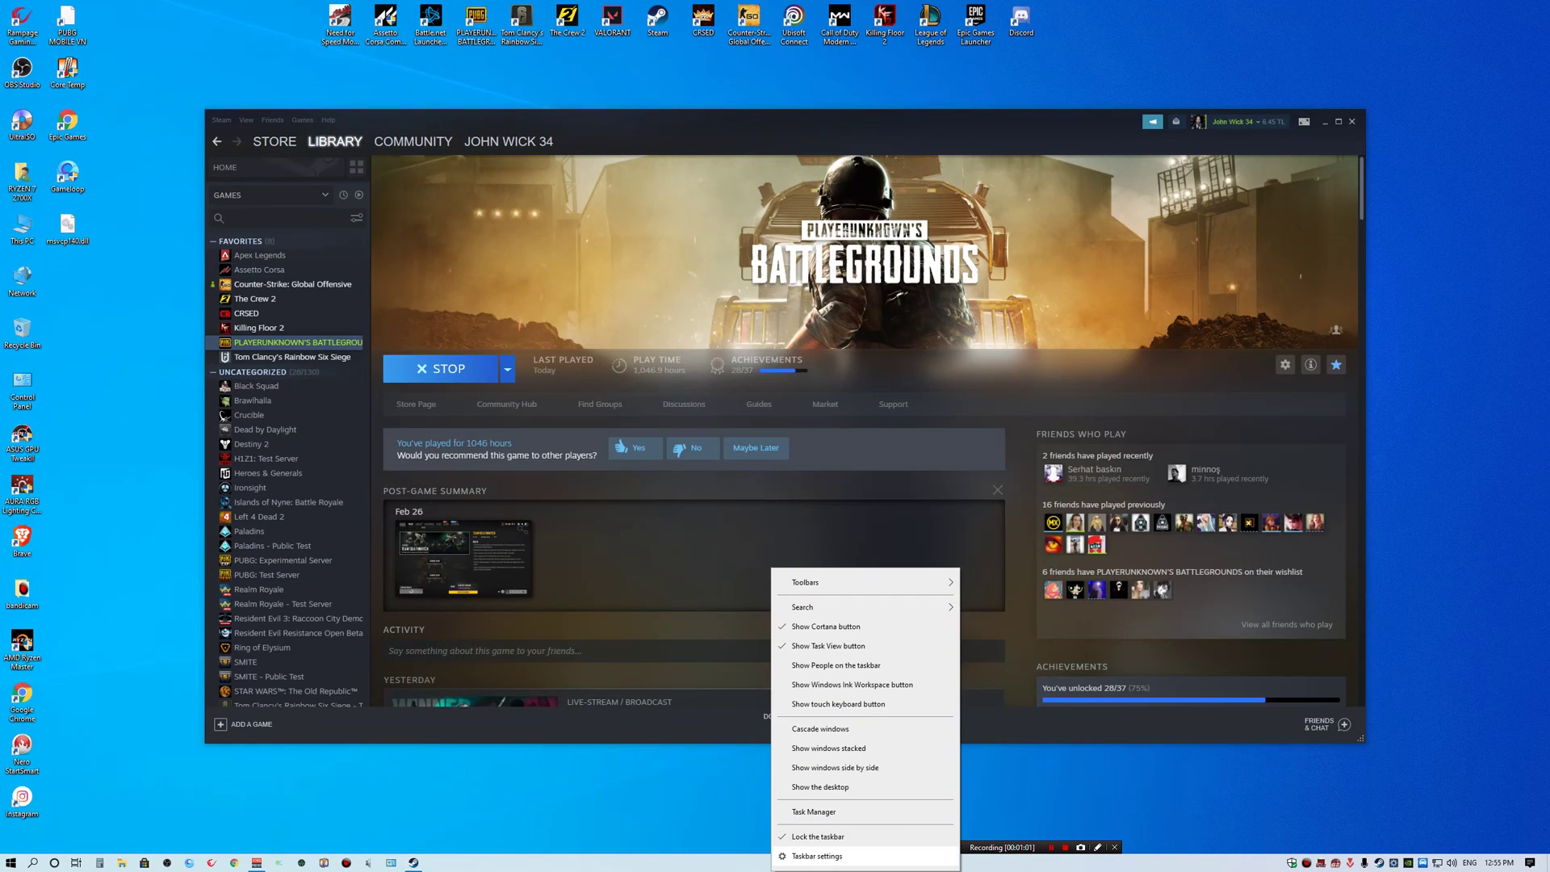
{"action": "left_click", "coordinate": [816, 811]}
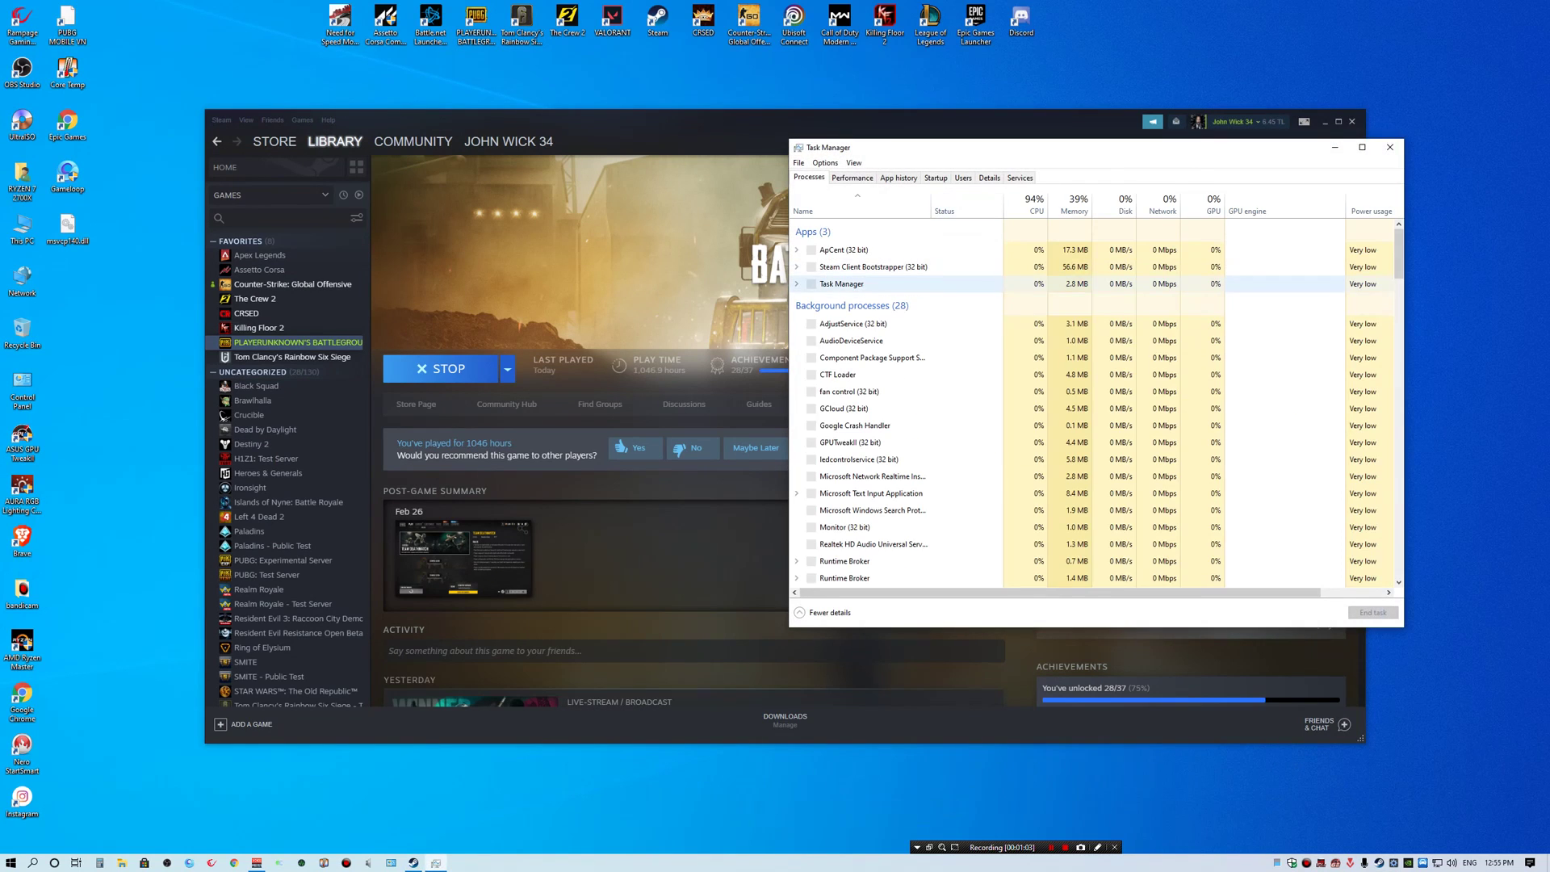
{"action": "scroll", "coordinate": [889, 501], "scroll_direction": "down", "scroll_amount": 2}
{"action": "scroll", "coordinate": [888, 500], "scroll_direction": "down", "scroll_amount": 2}
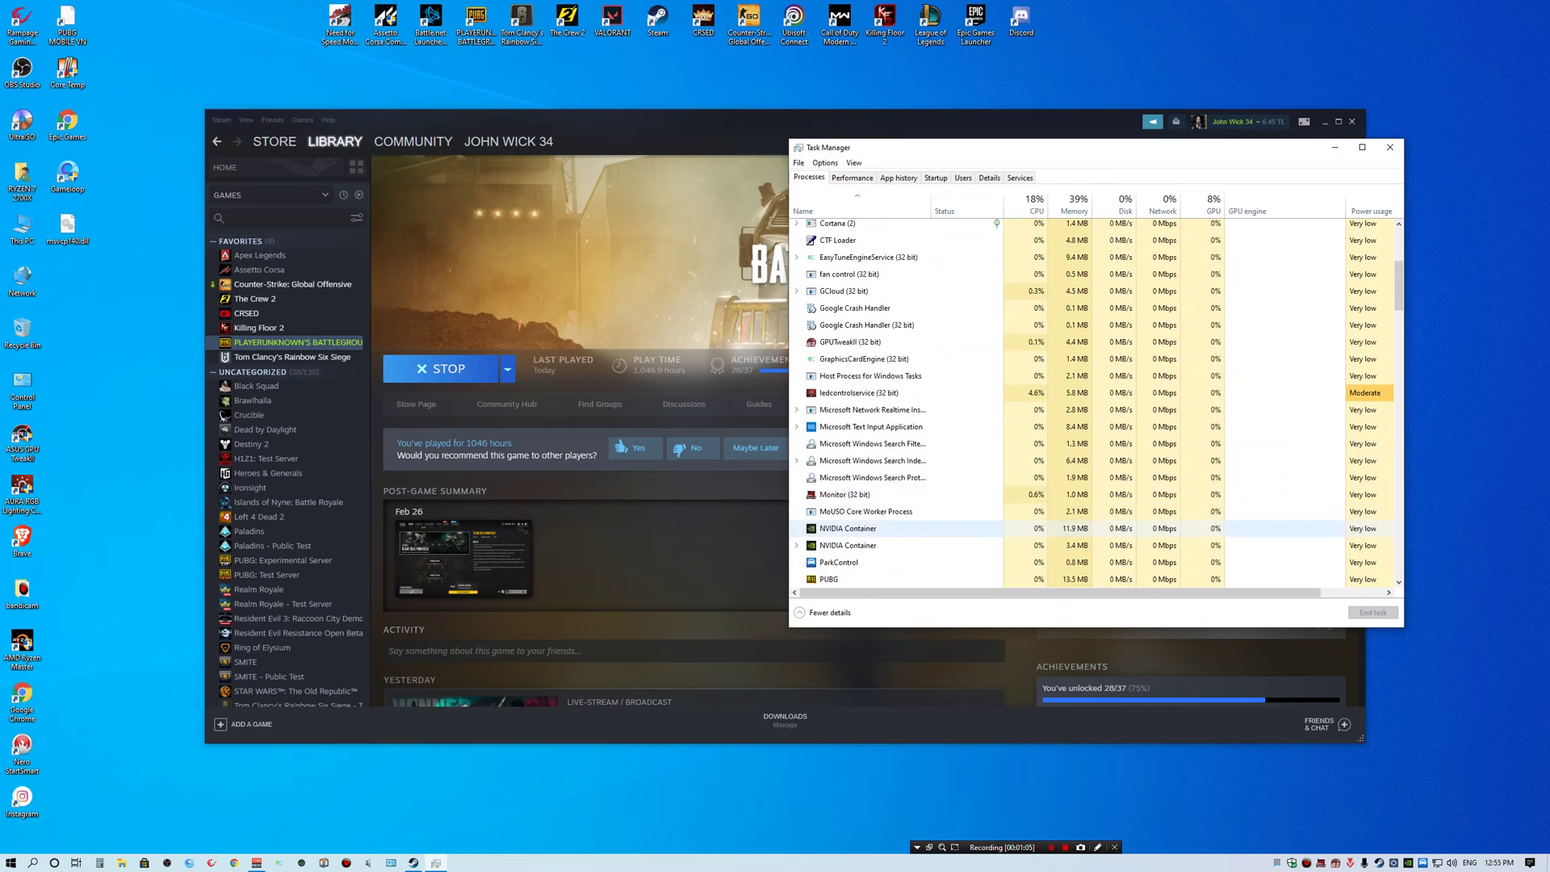
{"action": "scroll", "coordinate": [888, 500], "scroll_direction": "down", "scroll_amount": 1}
{"action": "right_click", "coordinate": [848, 525]}
{"action": "left_click", "coordinate": [872, 534]}
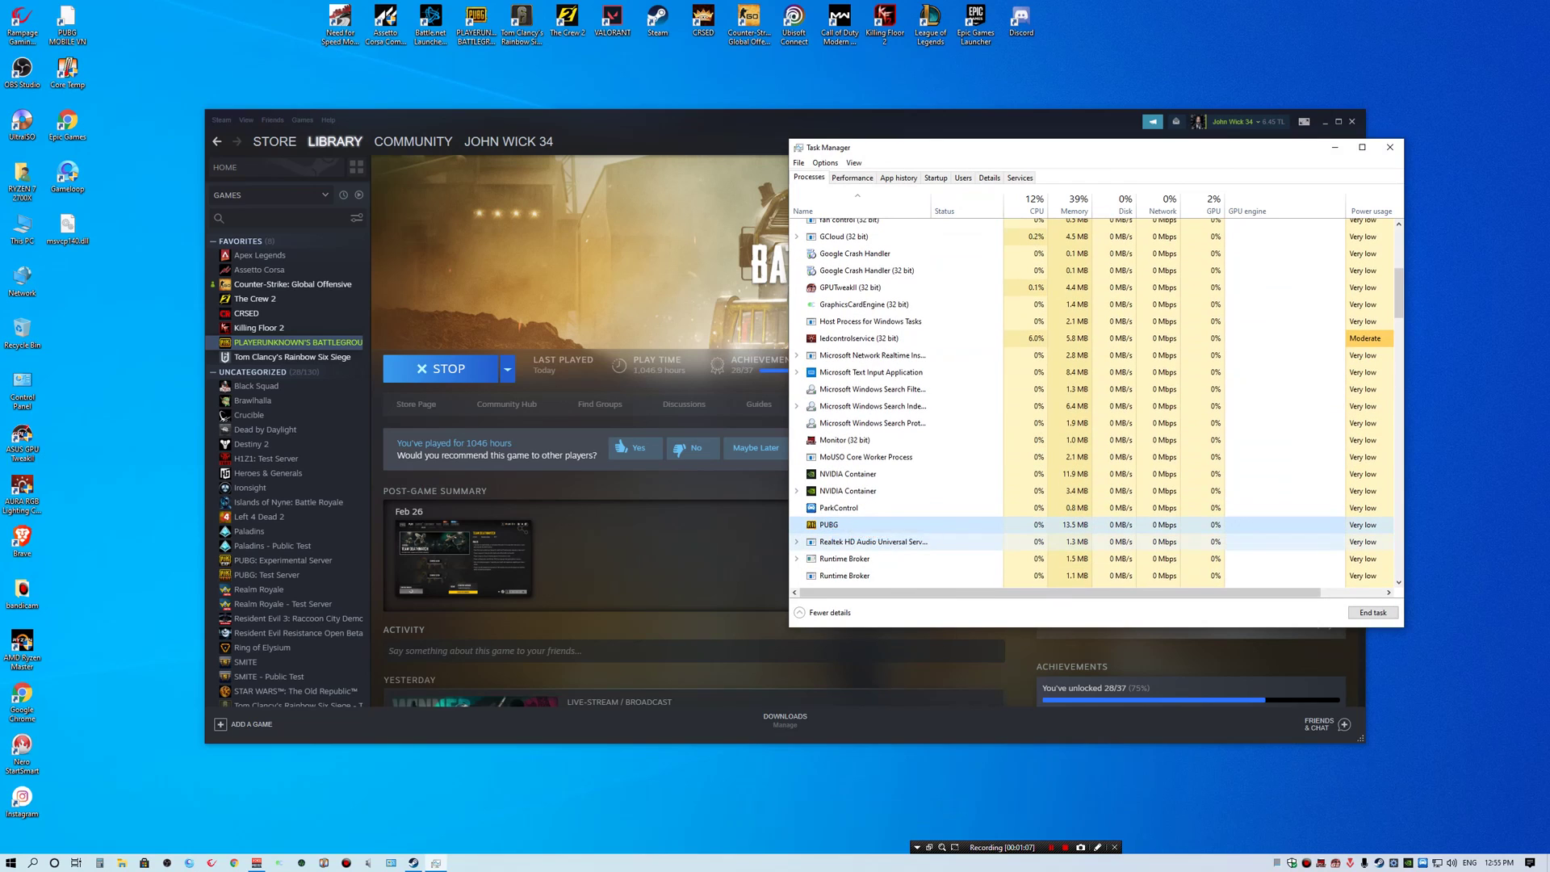
Step: End the Wellbia.com Security Service, zksvc.exe and Chinese-named helper processes
{"action": "scroll", "coordinate": [856, 532], "scroll_direction": "down", "scroll_amount": 3}
{"action": "scroll", "coordinate": [856, 541], "scroll_direction": "down", "scroll_amount": 2}
{"action": "scroll", "coordinate": [856, 542], "scroll_direction": "down", "scroll_amount": 2}
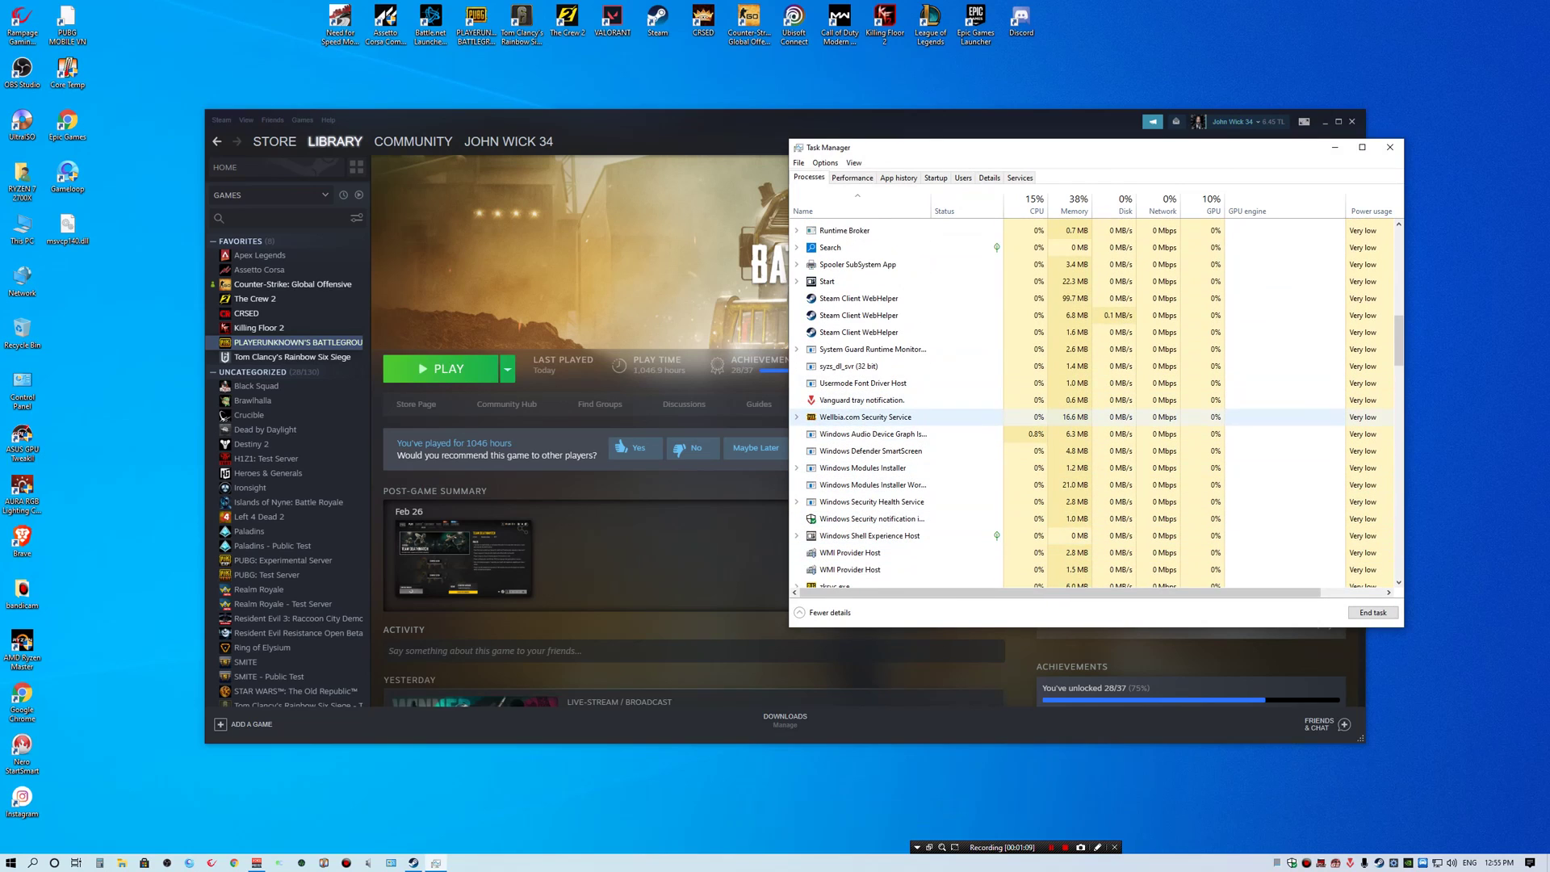
{"action": "right_click", "coordinate": [844, 418]}
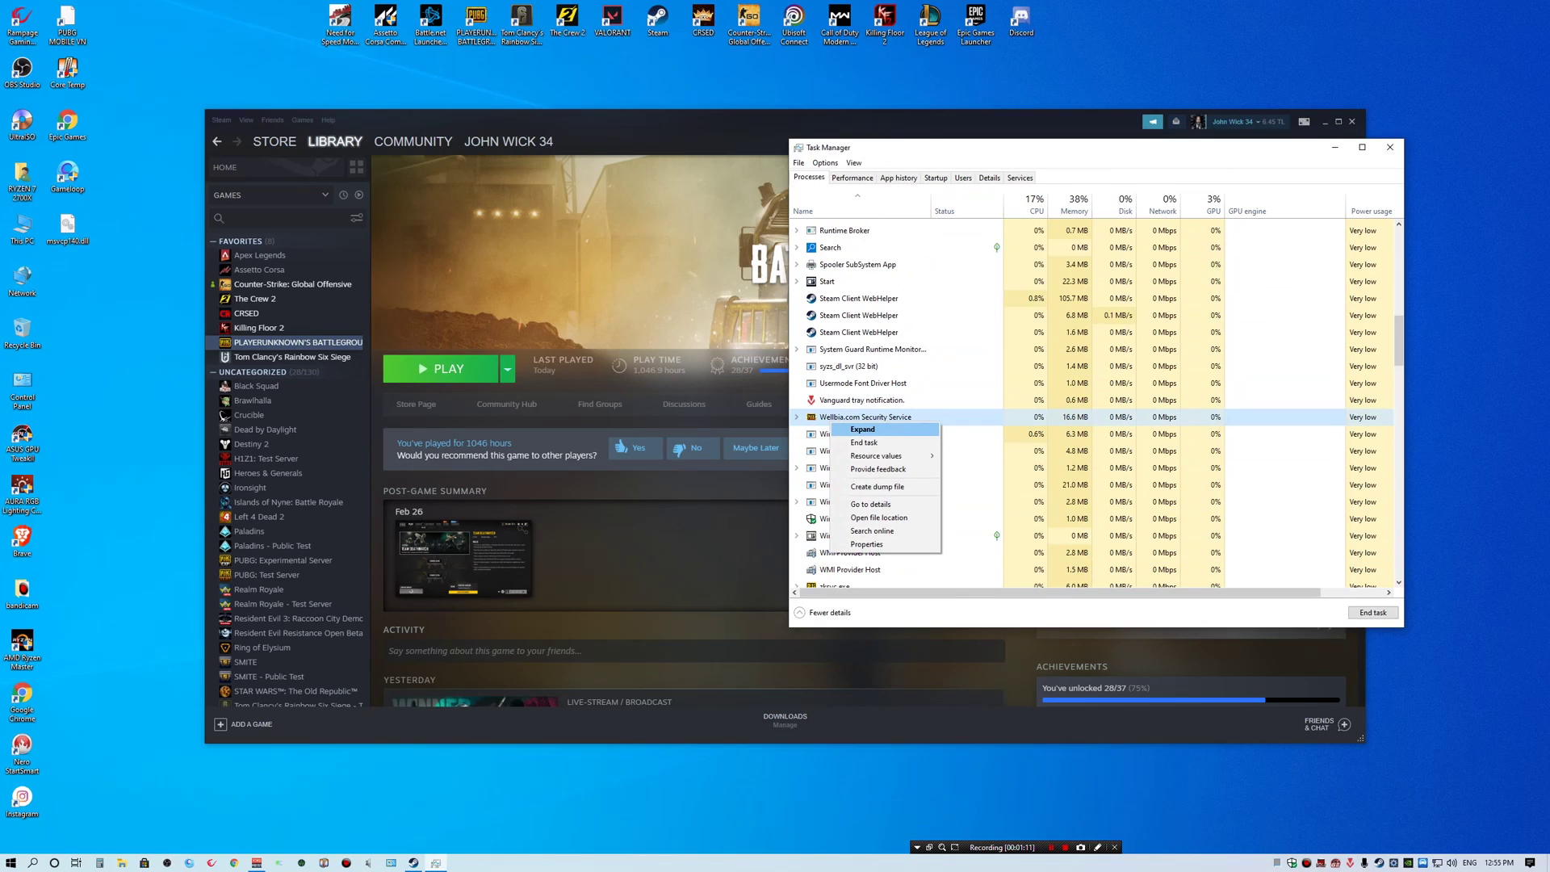
{"action": "left_click", "coordinate": [864, 442]}
{"action": "right_click", "coordinate": [828, 536]}
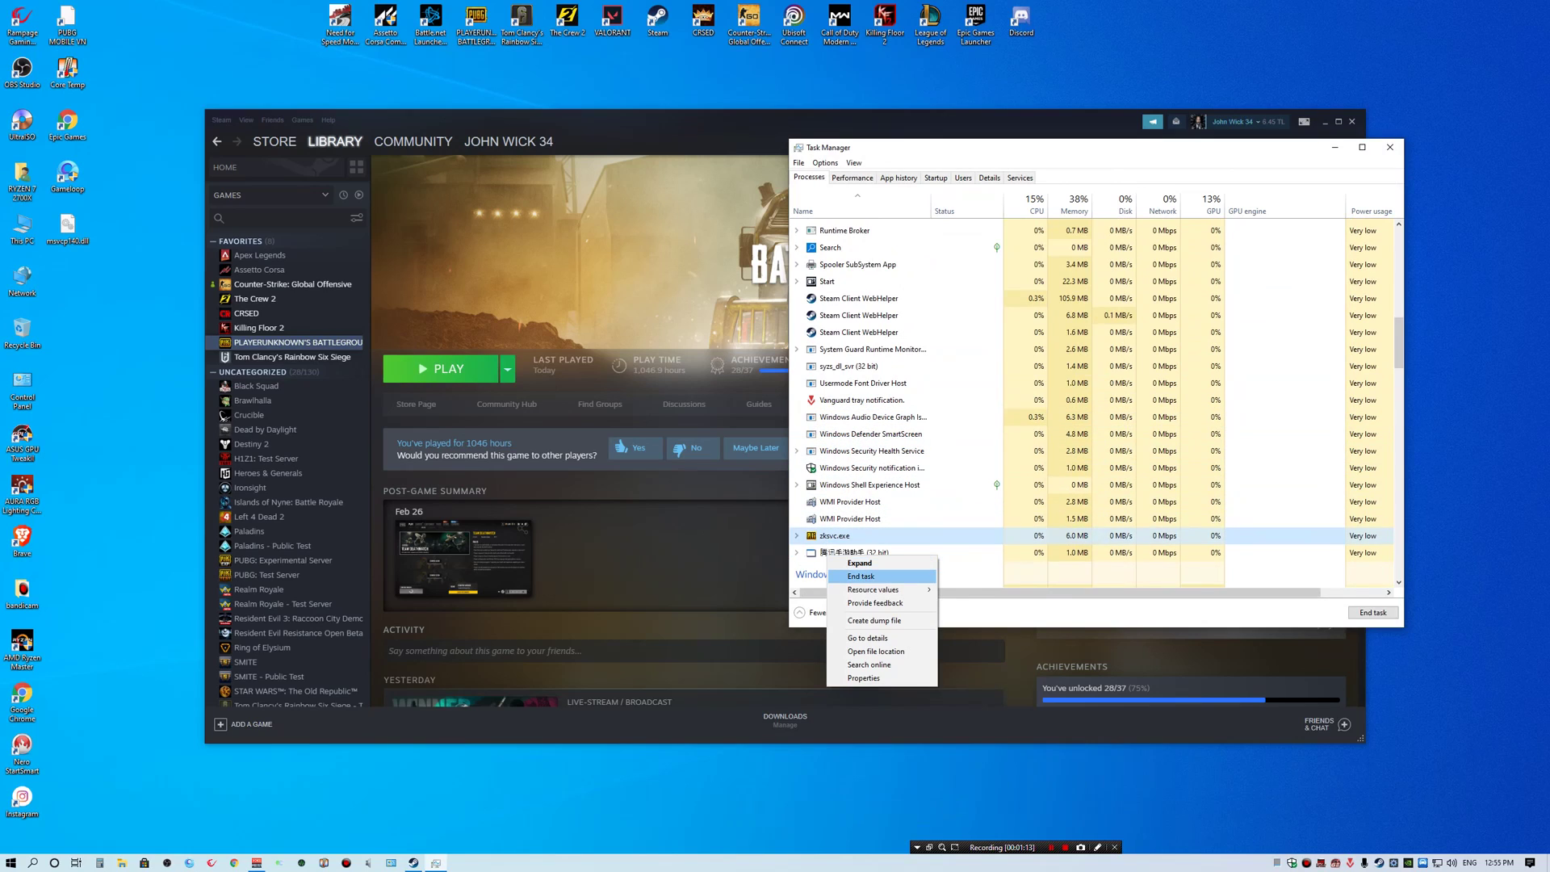
{"action": "left_click", "coordinate": [864, 561]}
{"action": "right_click", "coordinate": [832, 536]}
{"action": "left_click", "coordinate": [864, 558]}
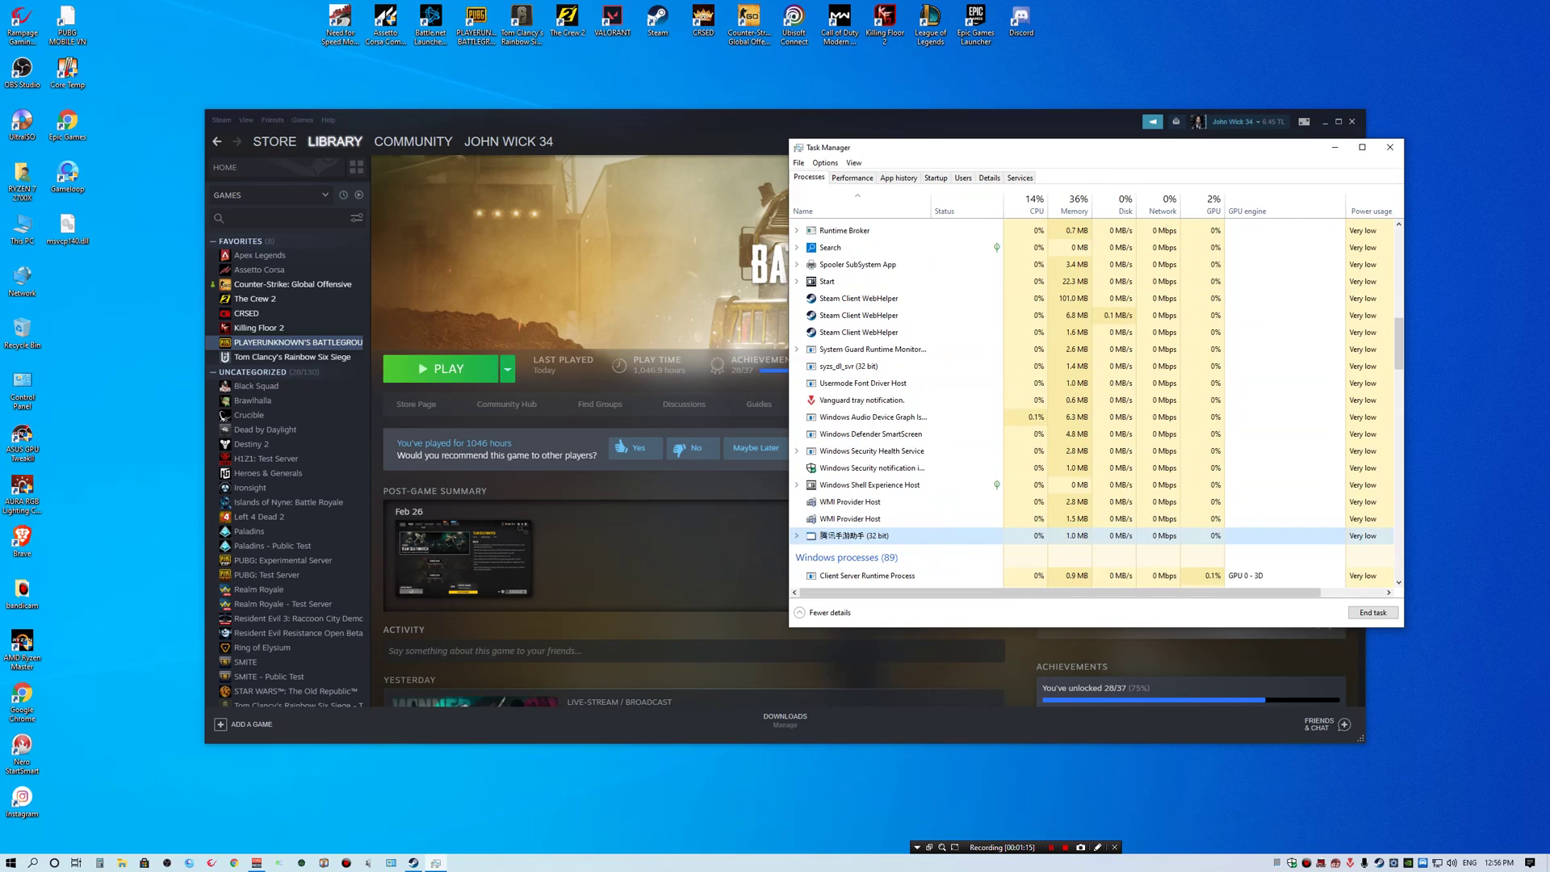
Step: Close Task Manager and run Verify integrity of game files from PUBG's Local Files properties
{"action": "left_click", "coordinate": [1390, 147]}
{"action": "right_click", "coordinate": [323, 342]}
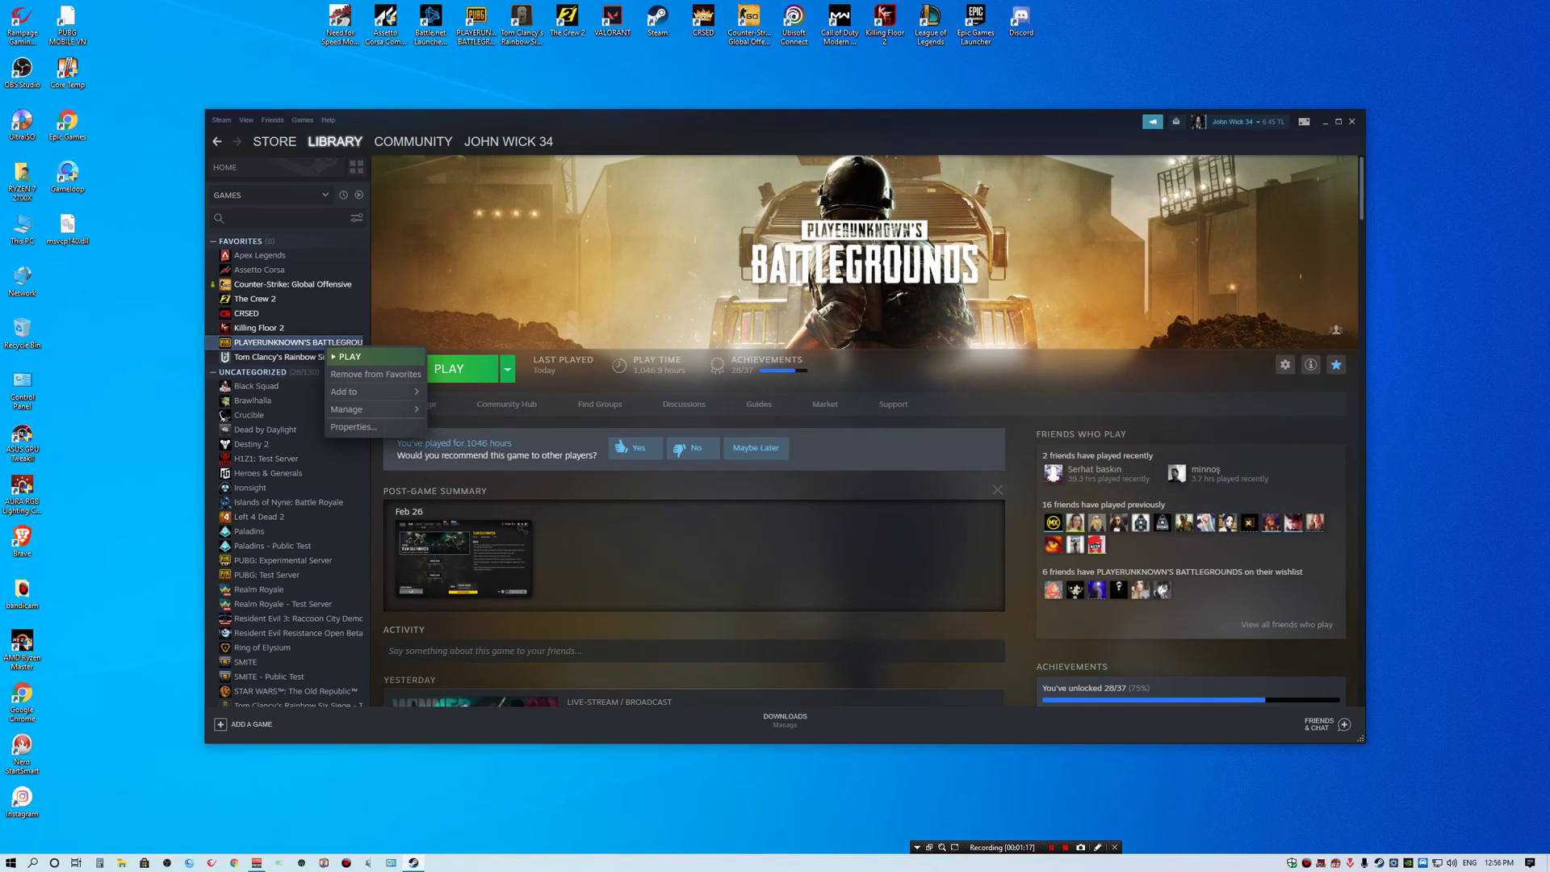
{"action": "left_click", "coordinate": [371, 427]}
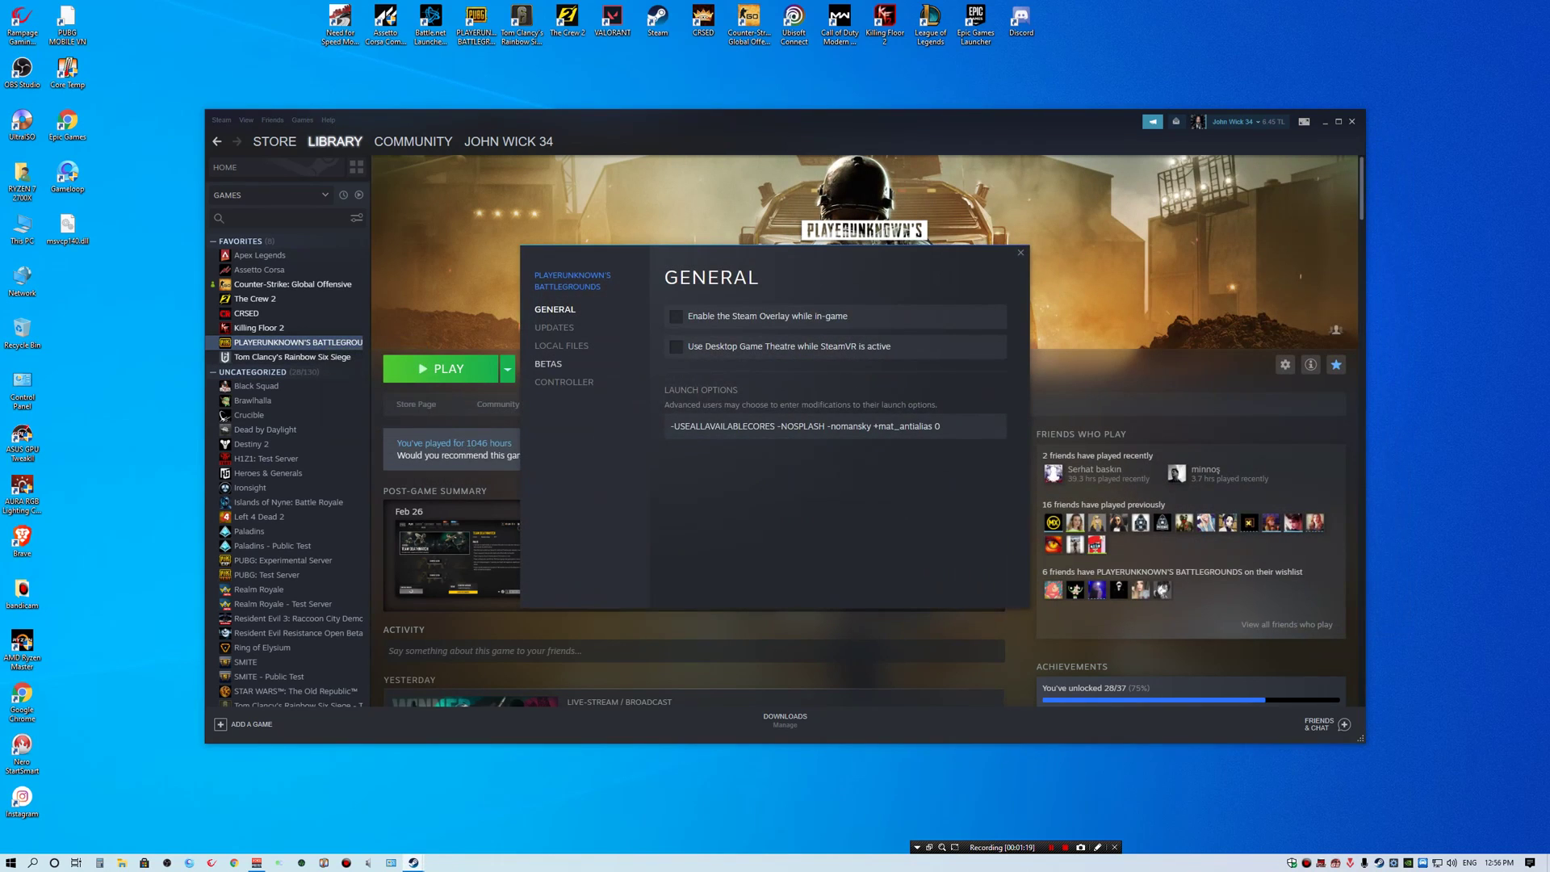
{"action": "left_click", "coordinate": [549, 364]}
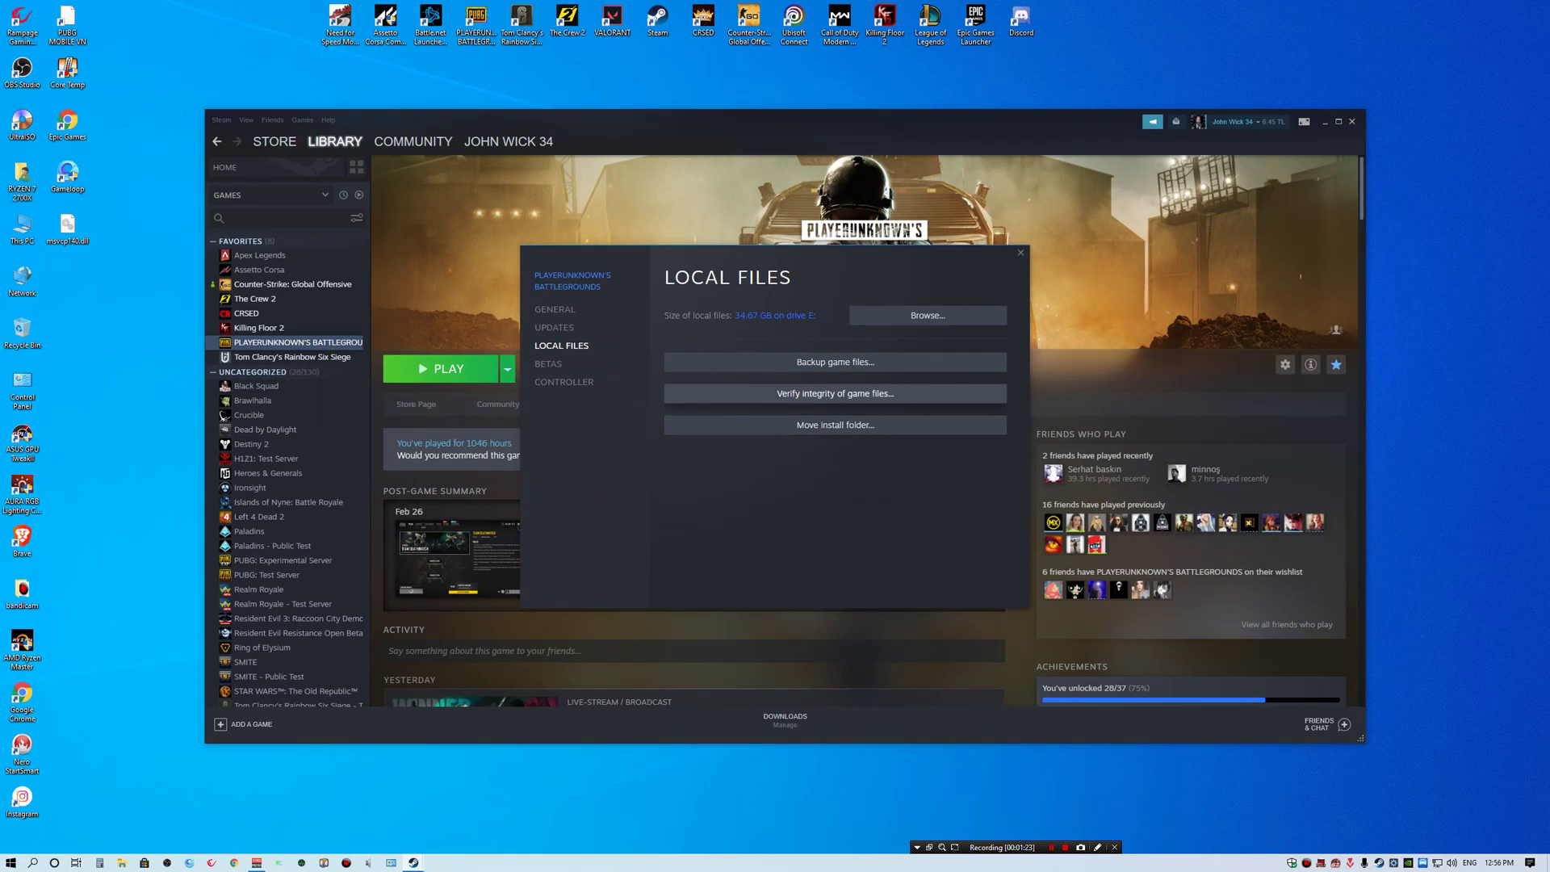
{"action": "left_click", "coordinate": [856, 394]}
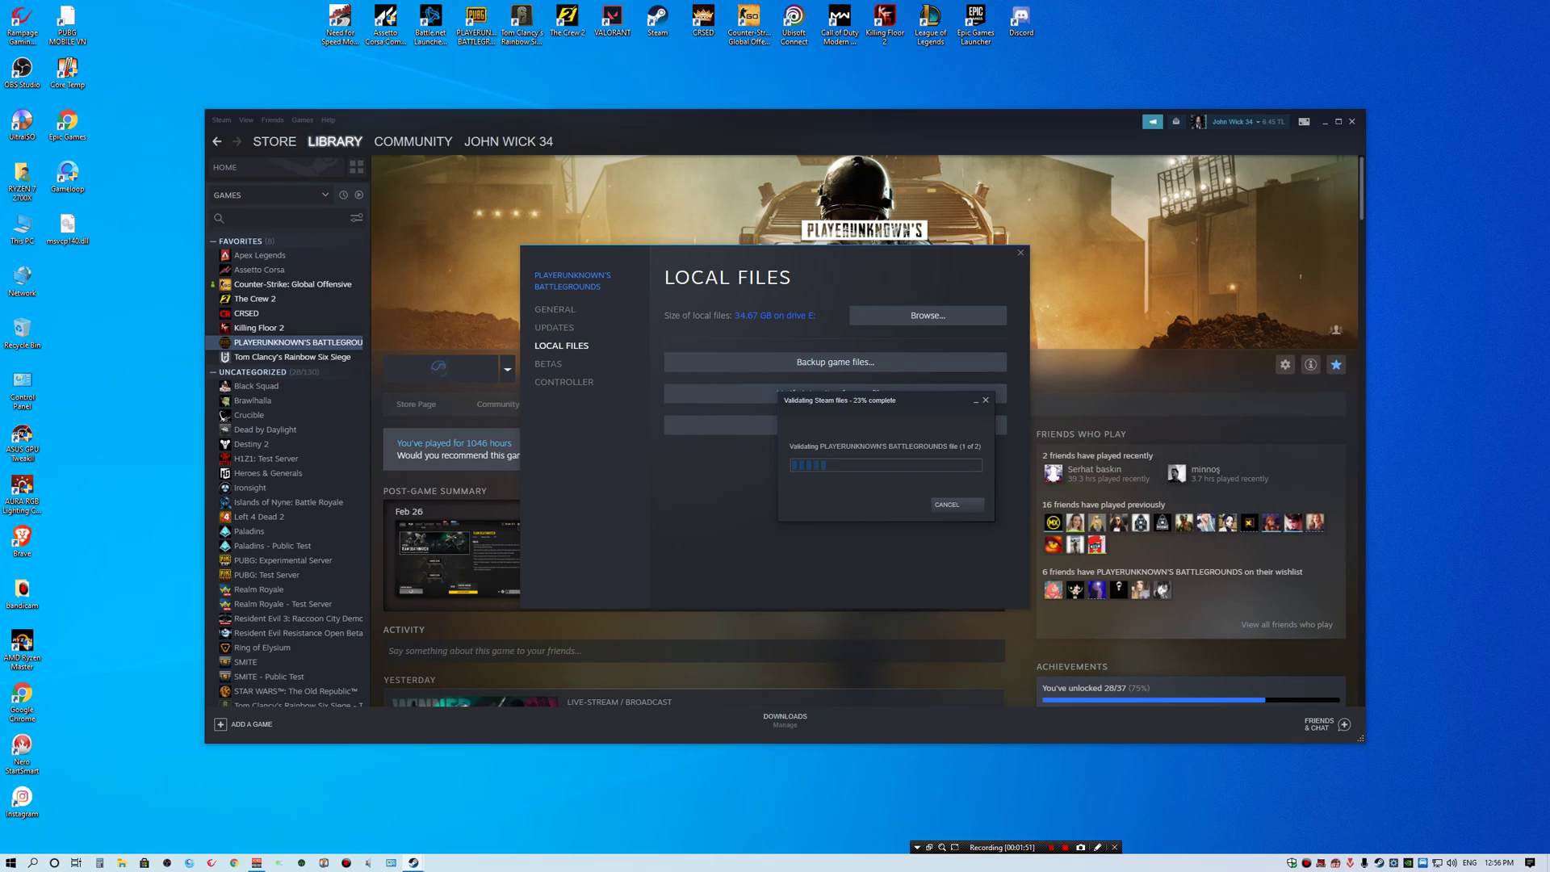
{"action": "left_click_drag", "start_coordinate": [824, 406], "coordinate": [794, 399]}
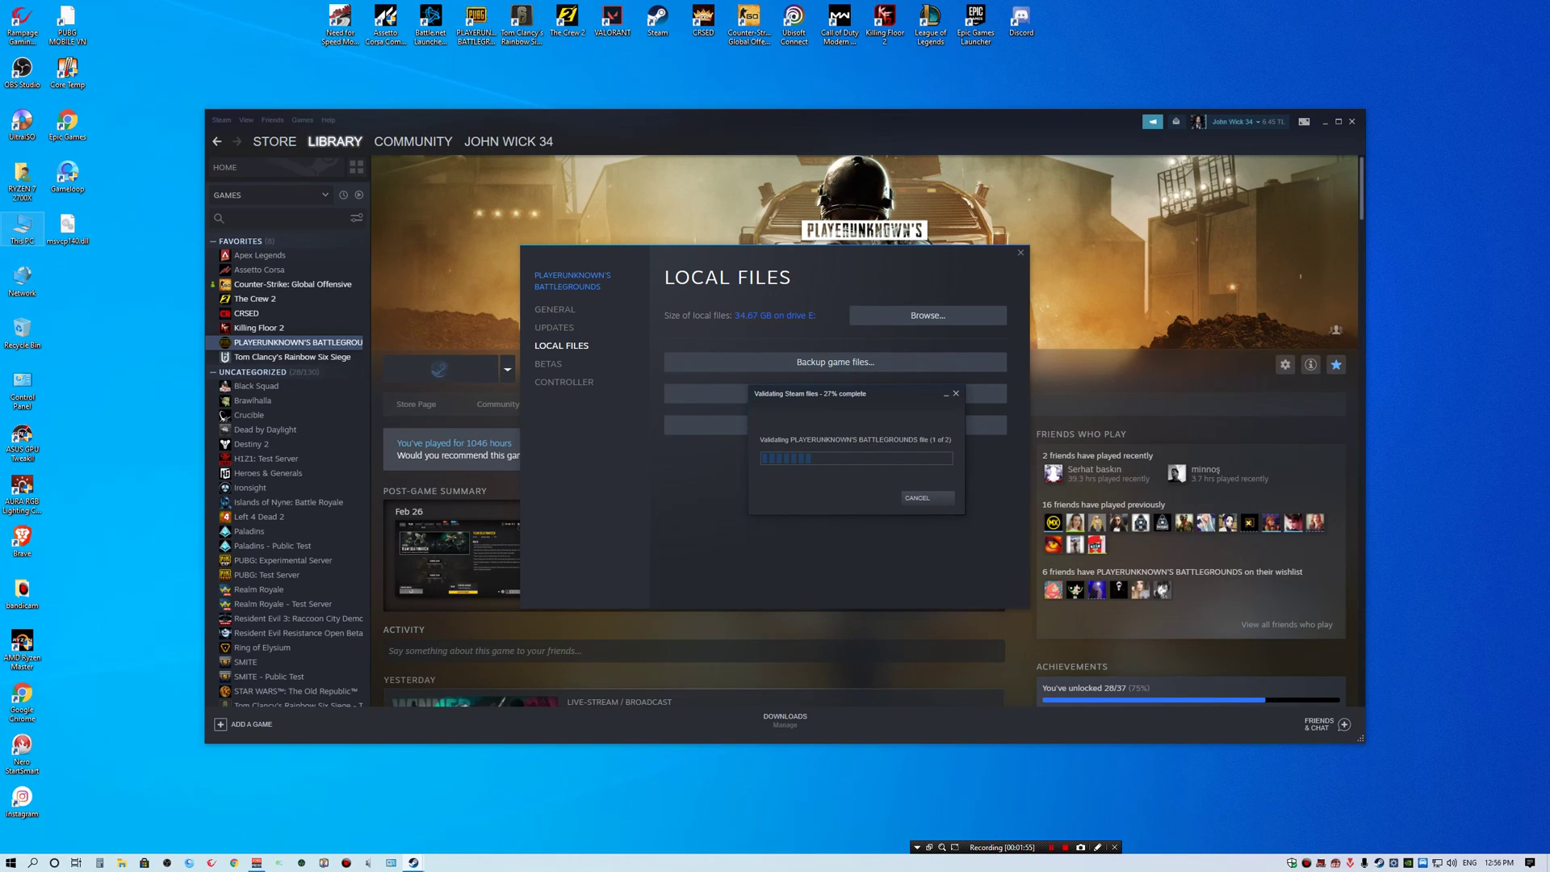
Step: Browse E:\SteamLibrary\steamapps\common, checking the PUBG, killingfloor2 and The Crew 2 folders
{"action": "double_click", "coordinate": [22, 227]}
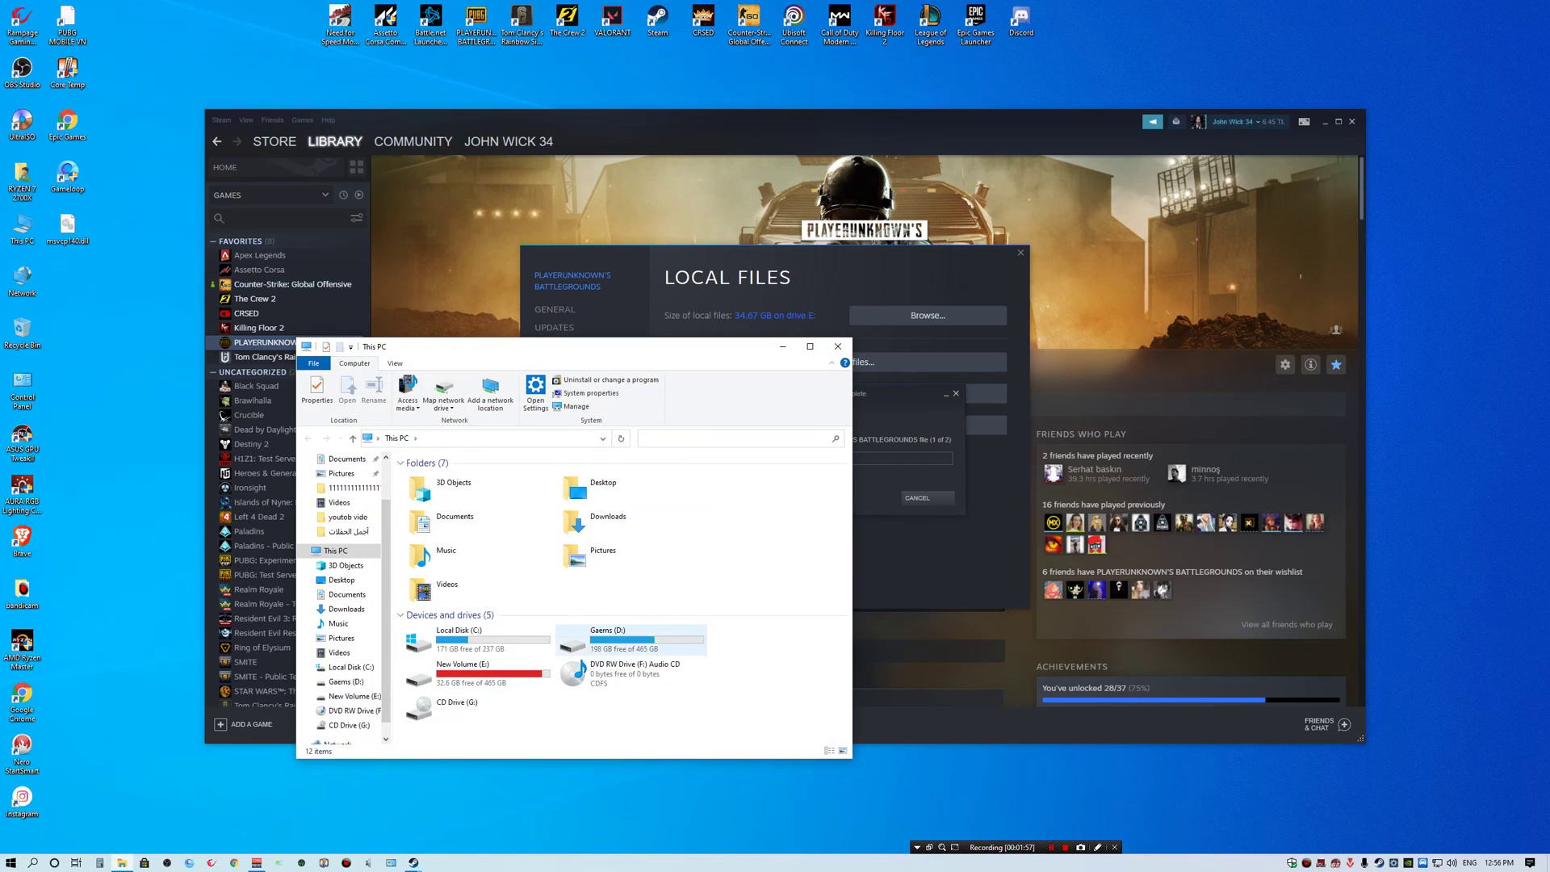
{"action": "double_click", "coordinate": [460, 672]}
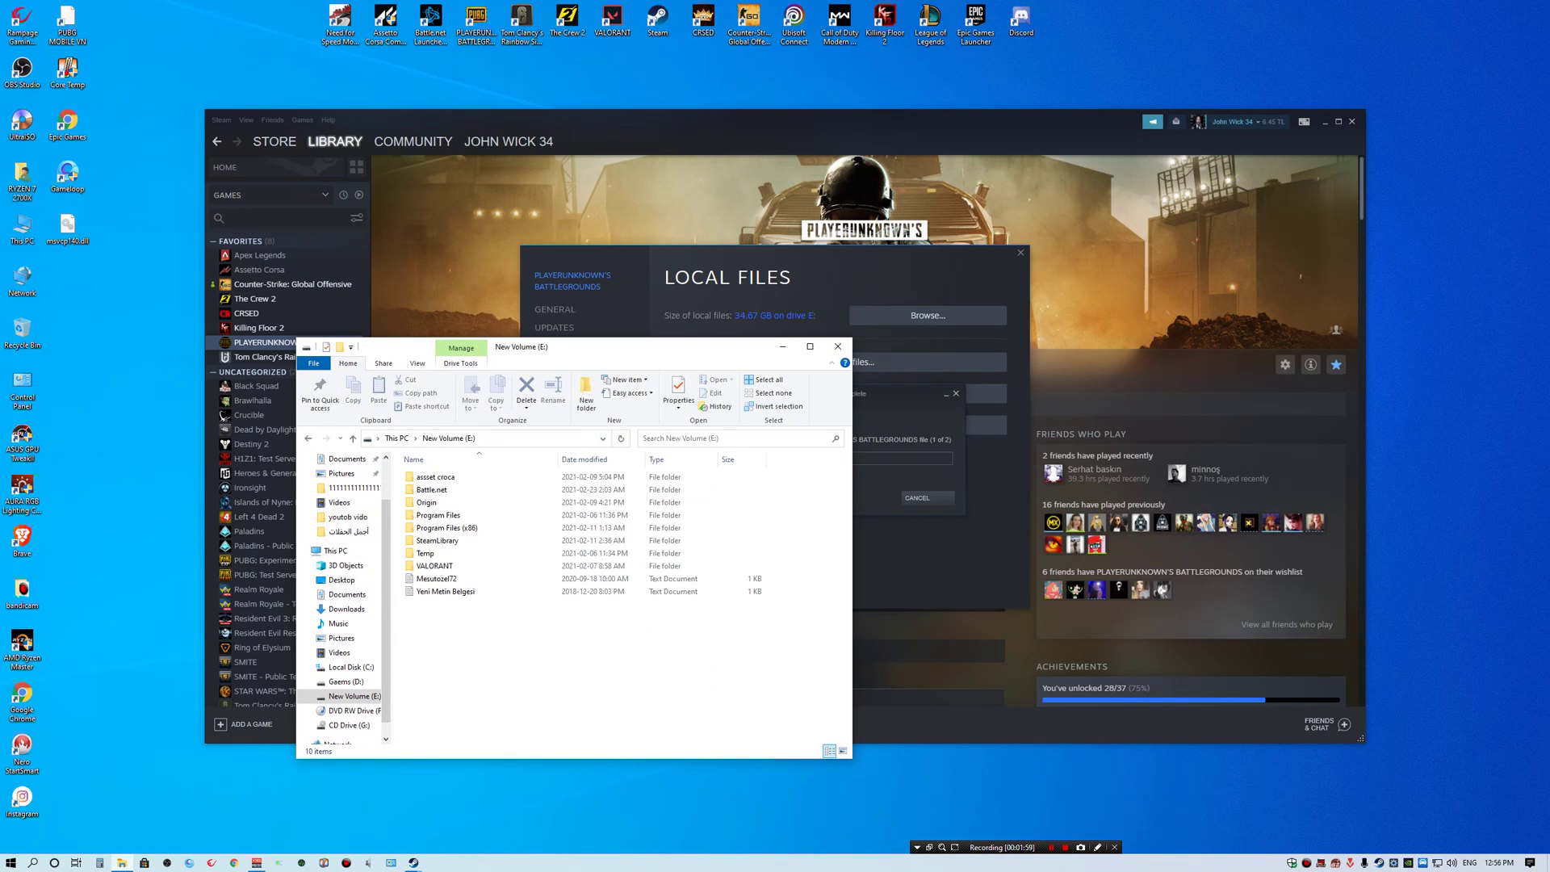
{"action": "double_click", "coordinate": [437, 540]}
{"action": "double_click", "coordinate": [436, 477]}
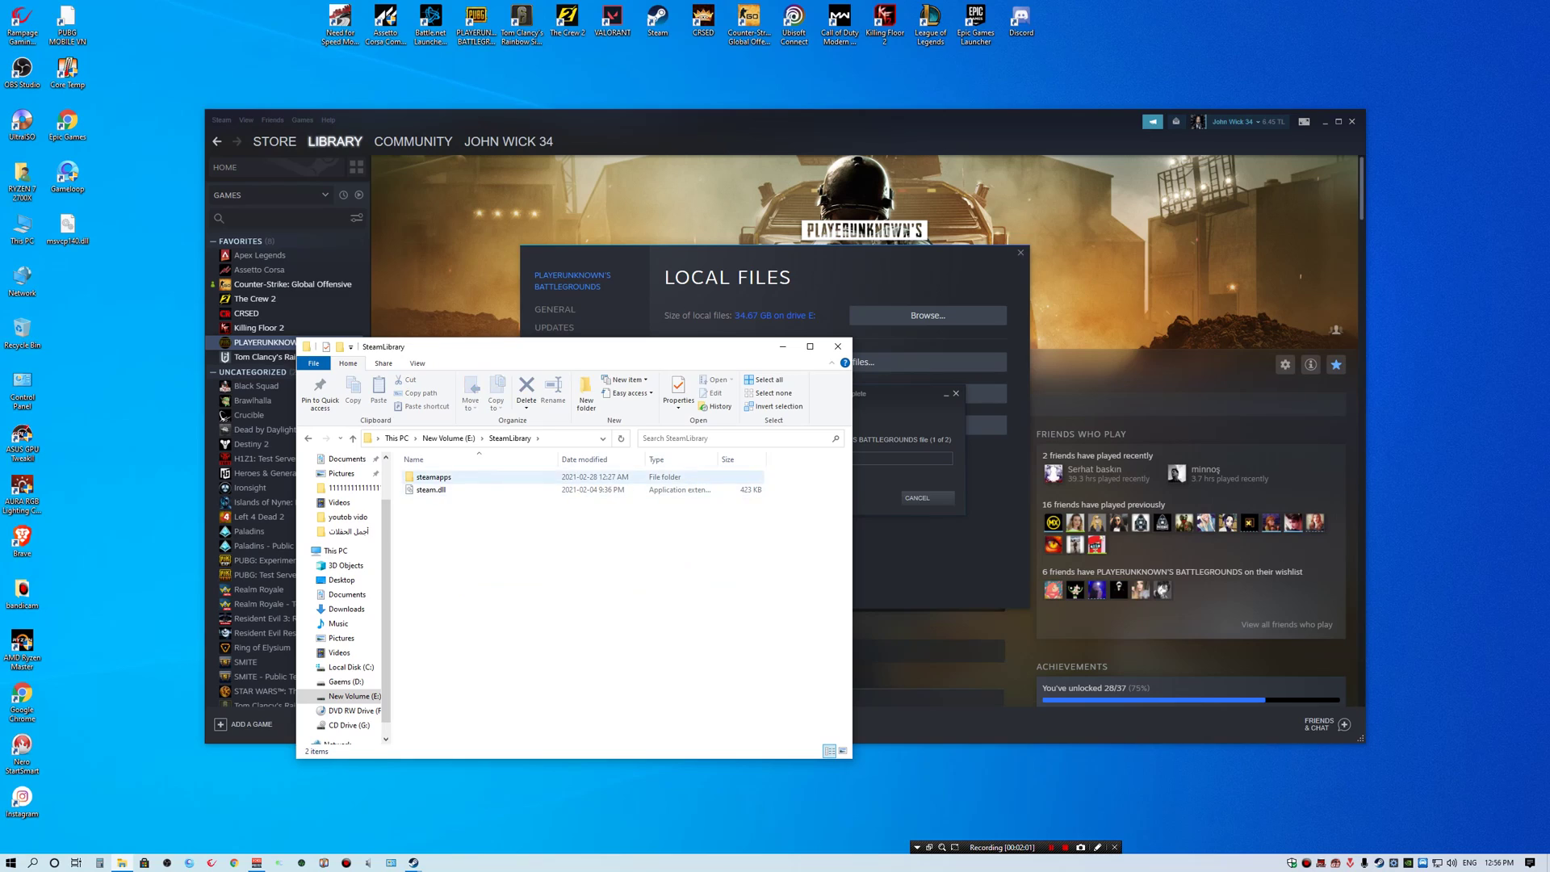
{"action": "double_click", "coordinate": [432, 477]}
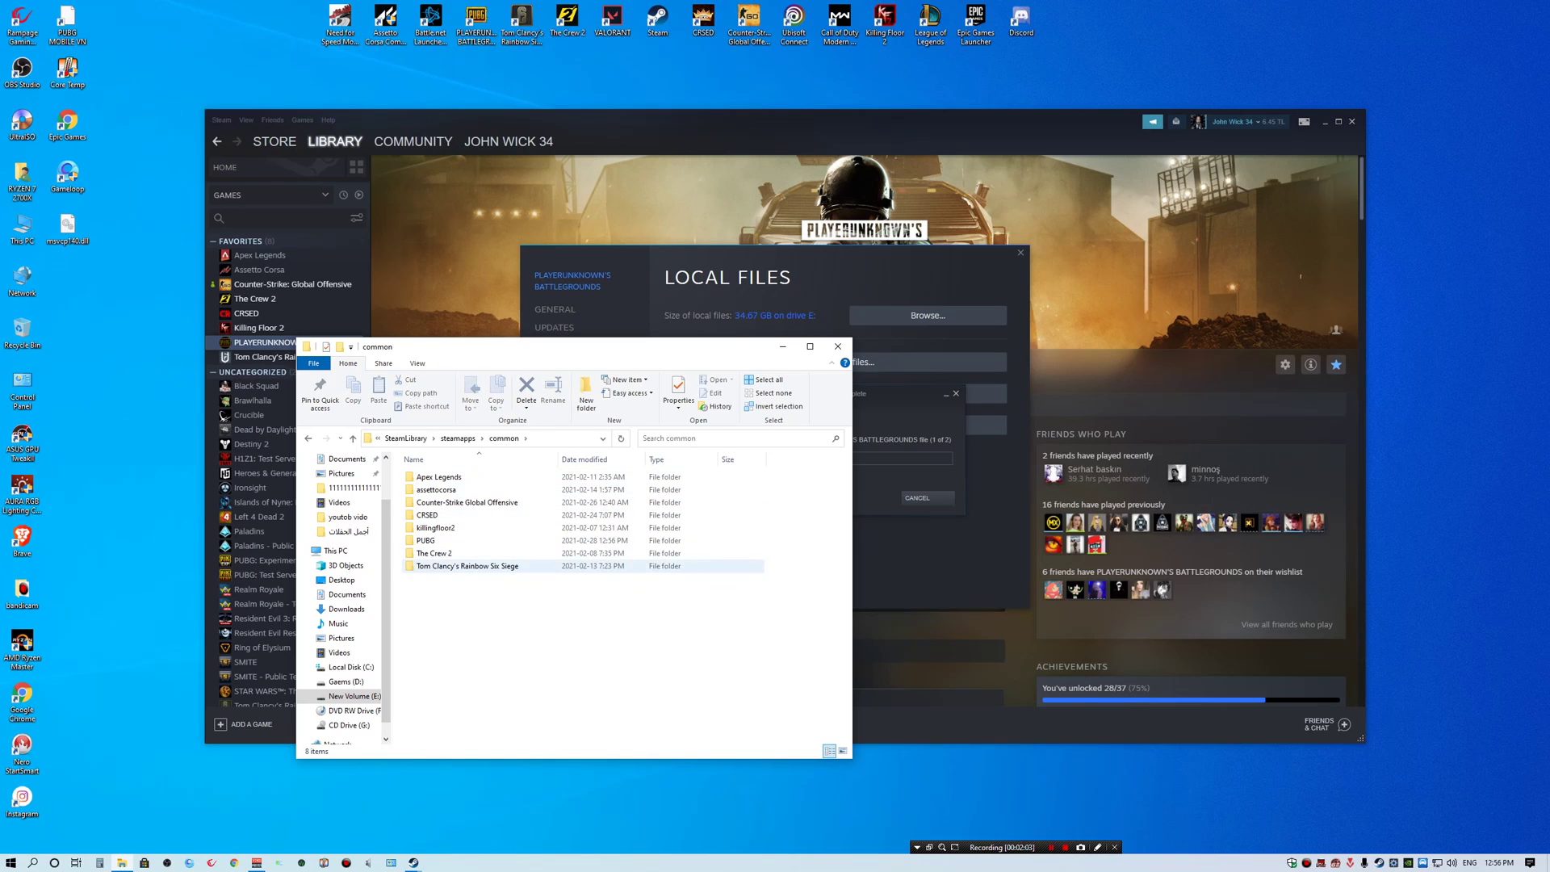
{"action": "double_click", "coordinate": [425, 541]}
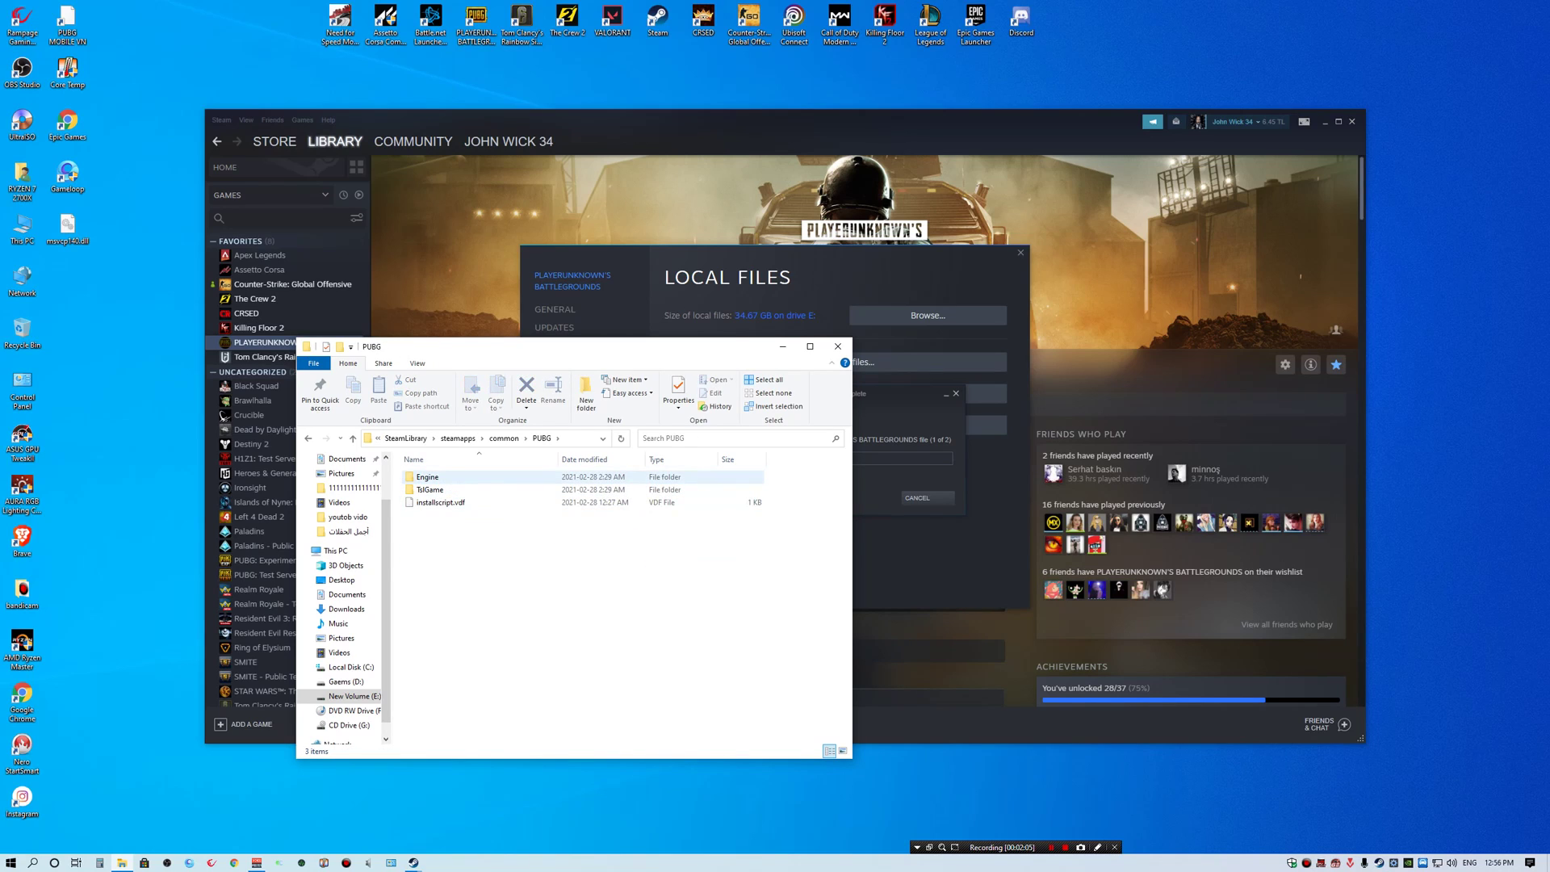
{"action": "double_click", "coordinate": [429, 490]}
{"action": "key", "text": "BackSpace"}
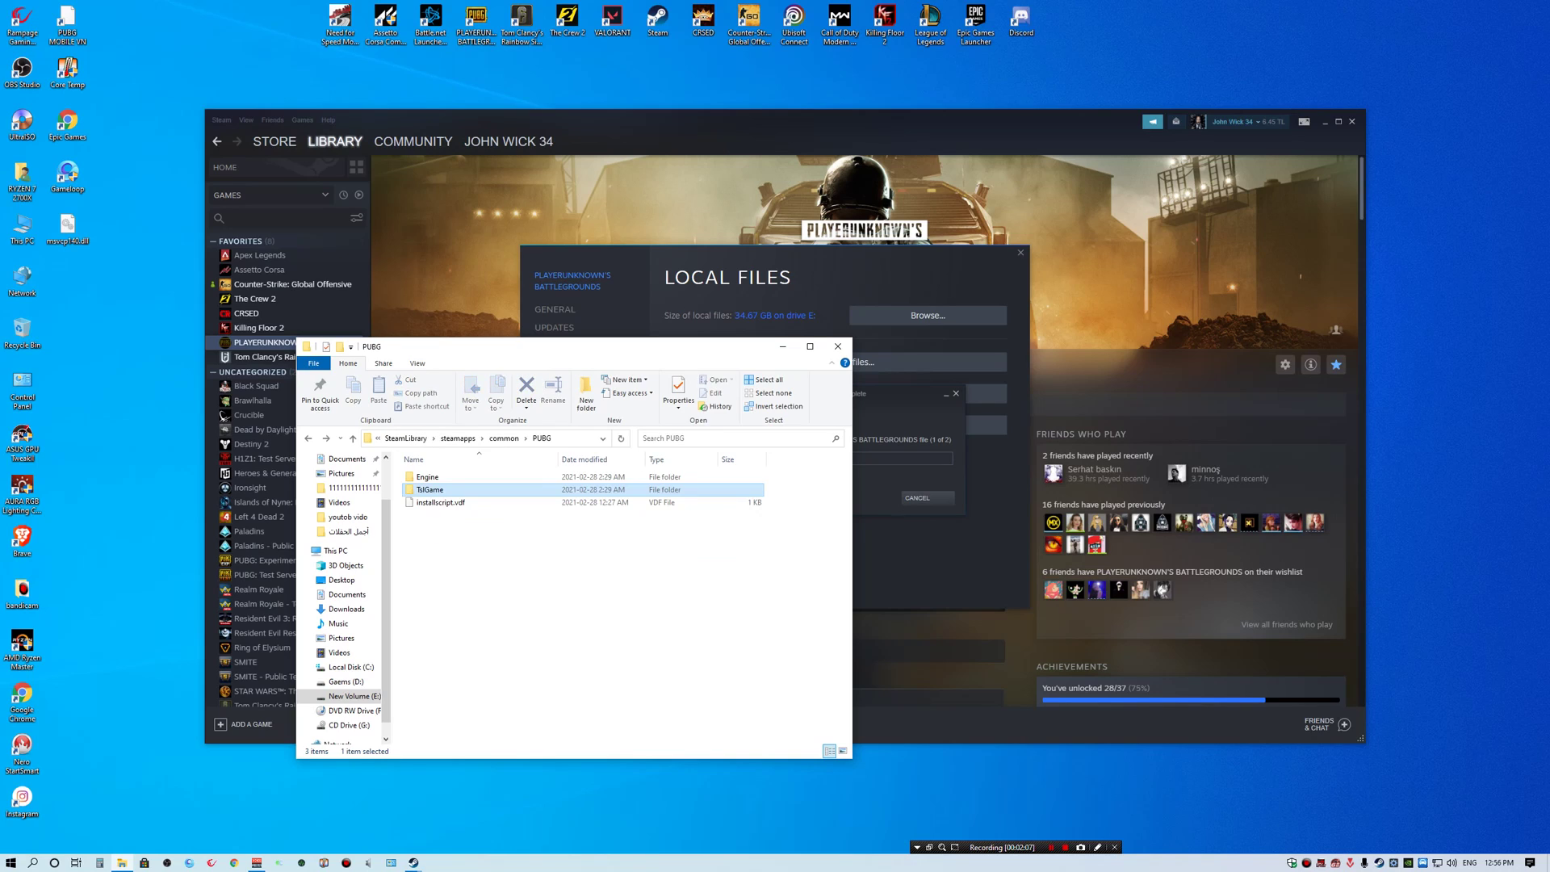
{"action": "double_click", "coordinate": [428, 478]}
{"action": "key", "text": "BackSpace"}
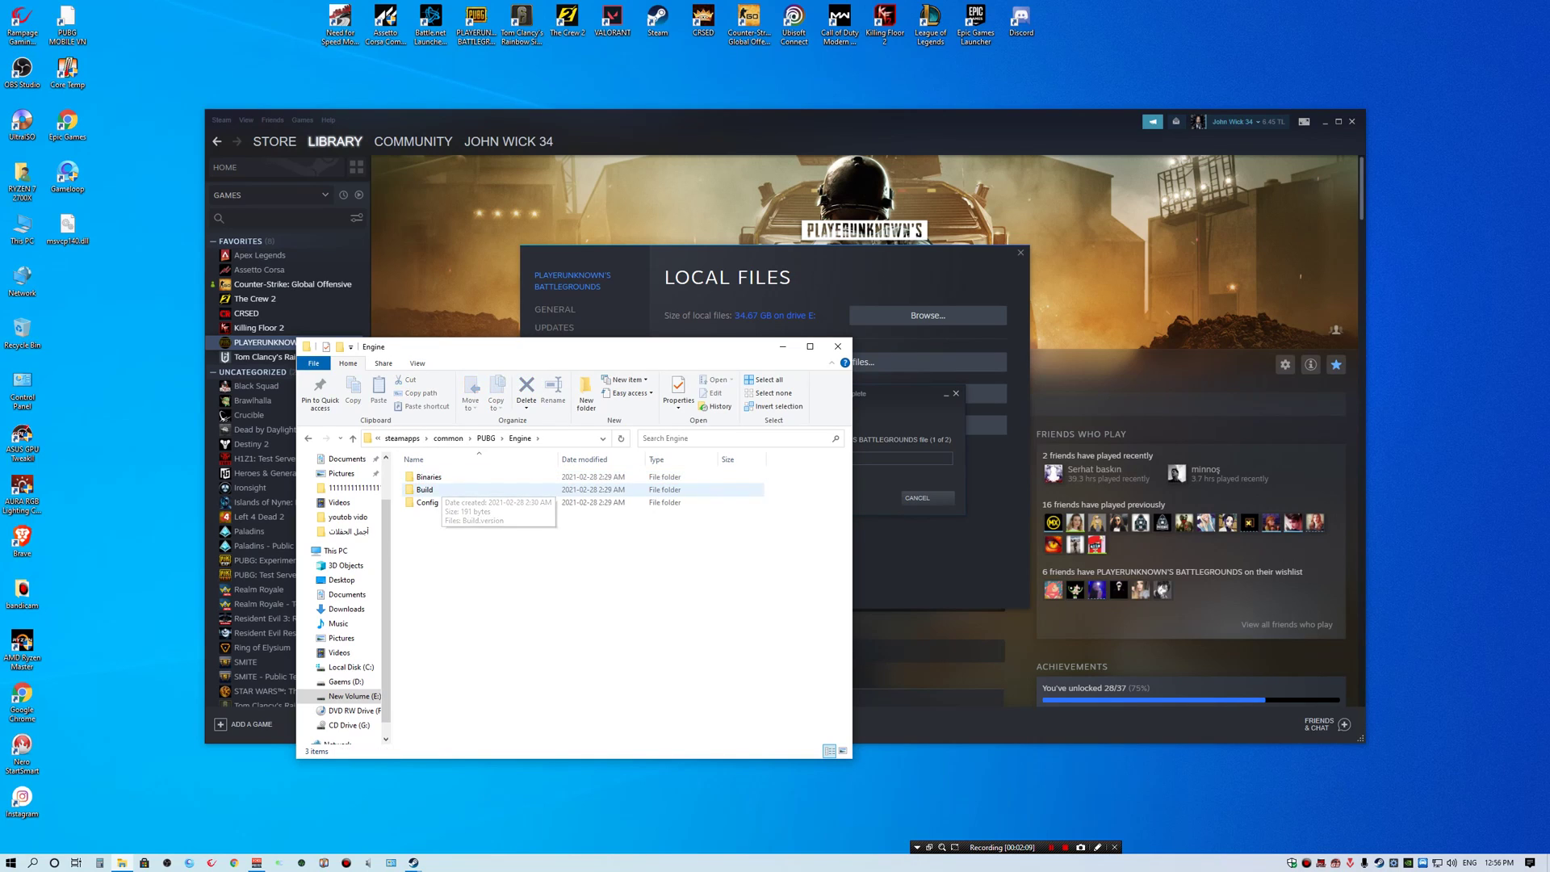
{"action": "key", "text": "BackSpace"}
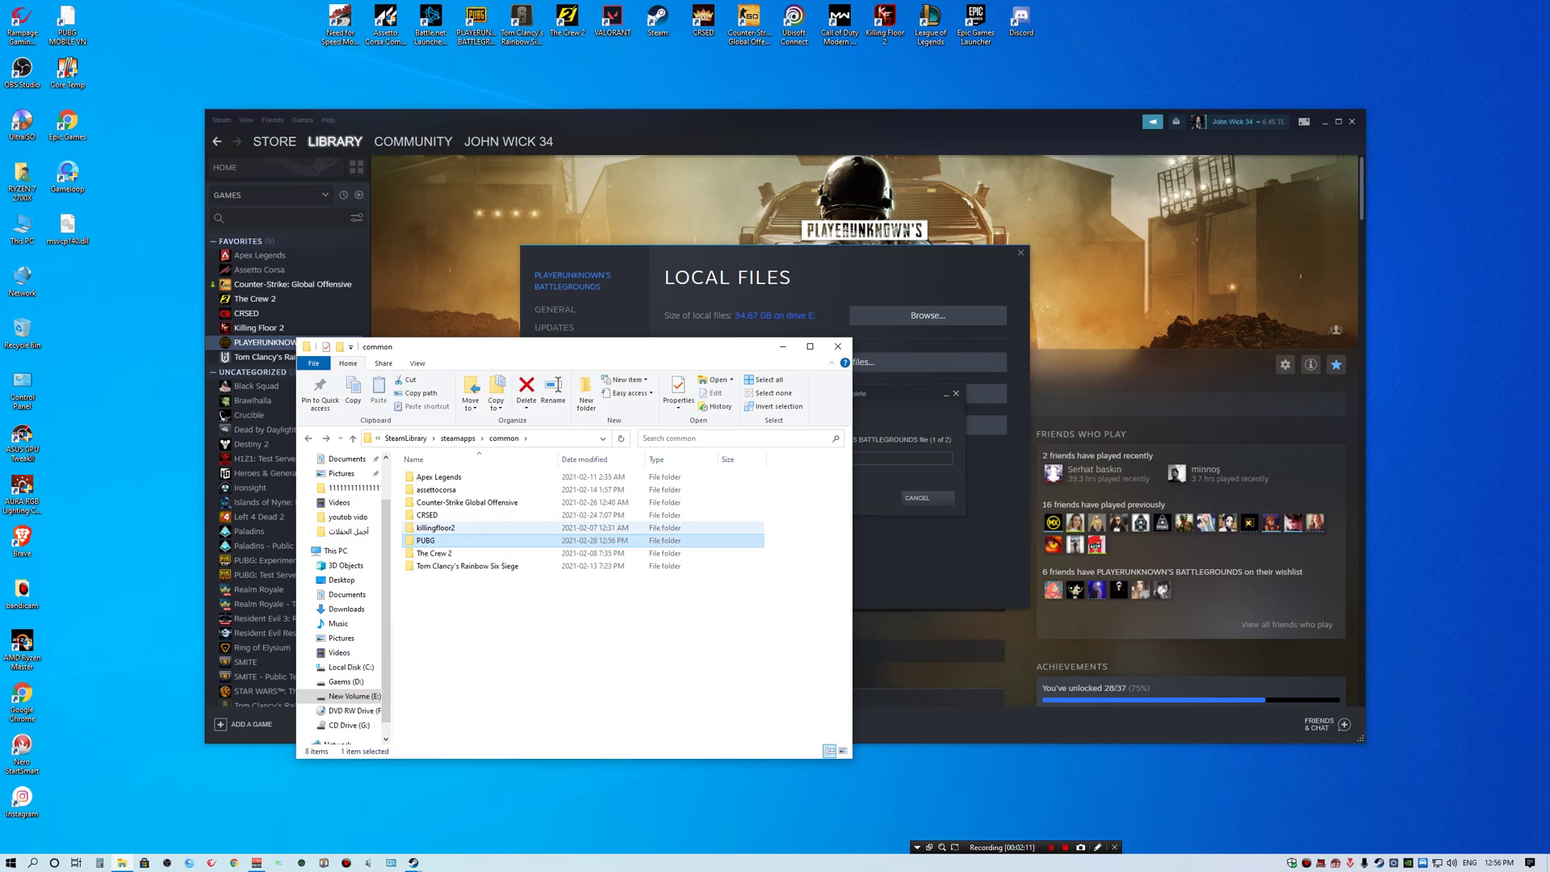
{"action": "double_click", "coordinate": [435, 528]}
{"action": "key", "text": "BackSpace"}
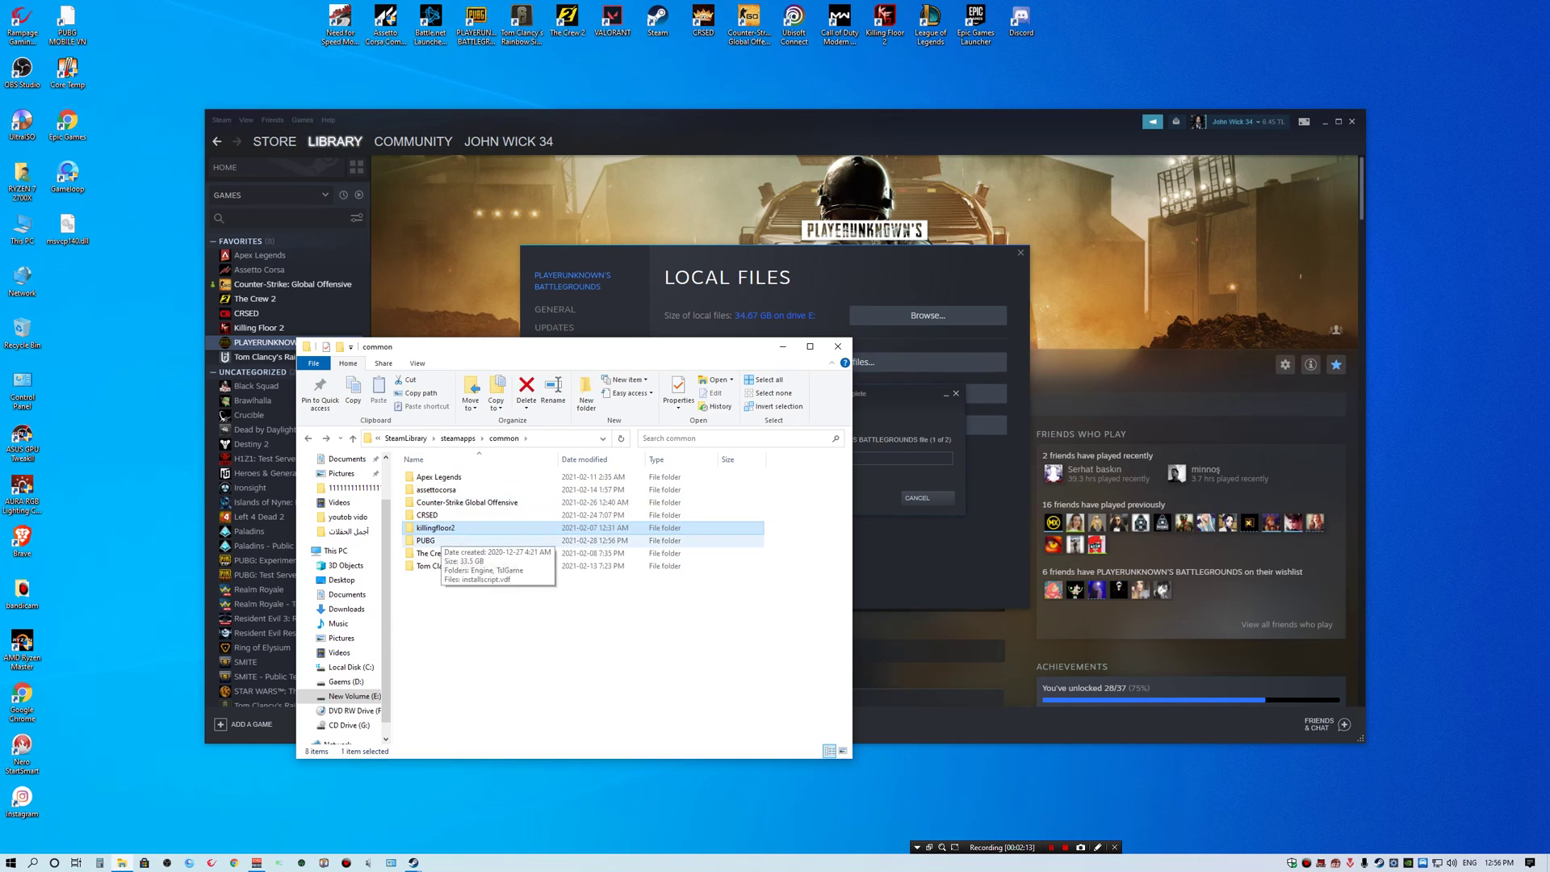
{"action": "double_click", "coordinate": [433, 553]}
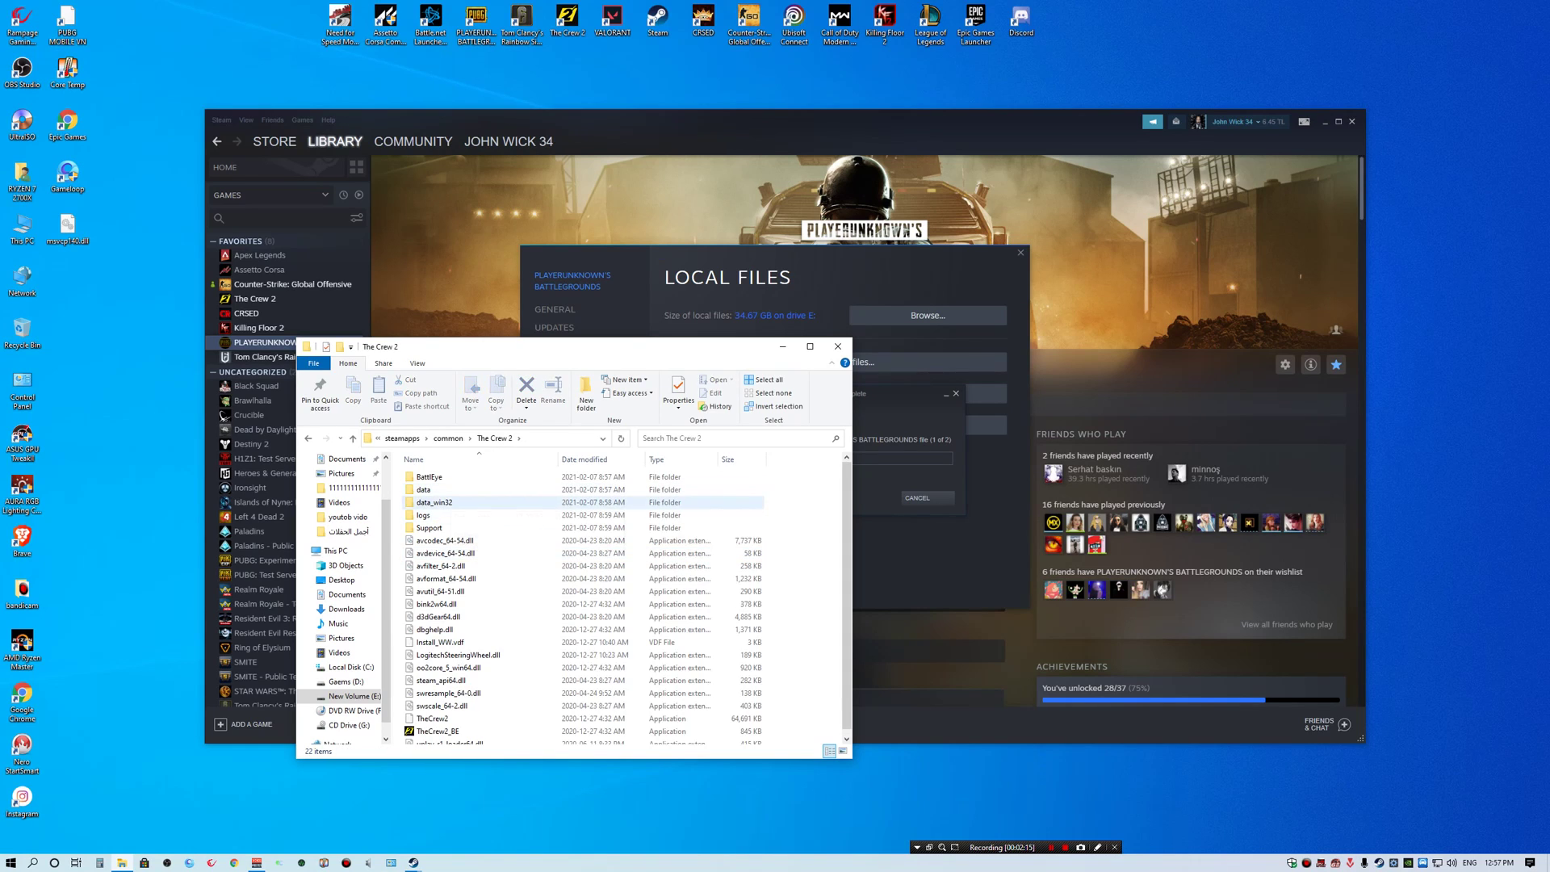
{"action": "key", "text": "BackSpace"}
Step: Open Apex Legends\__Installer\vc\vc2015\redist
{"action": "key", "text": "Home"}
{"action": "key", "text": "Return"}
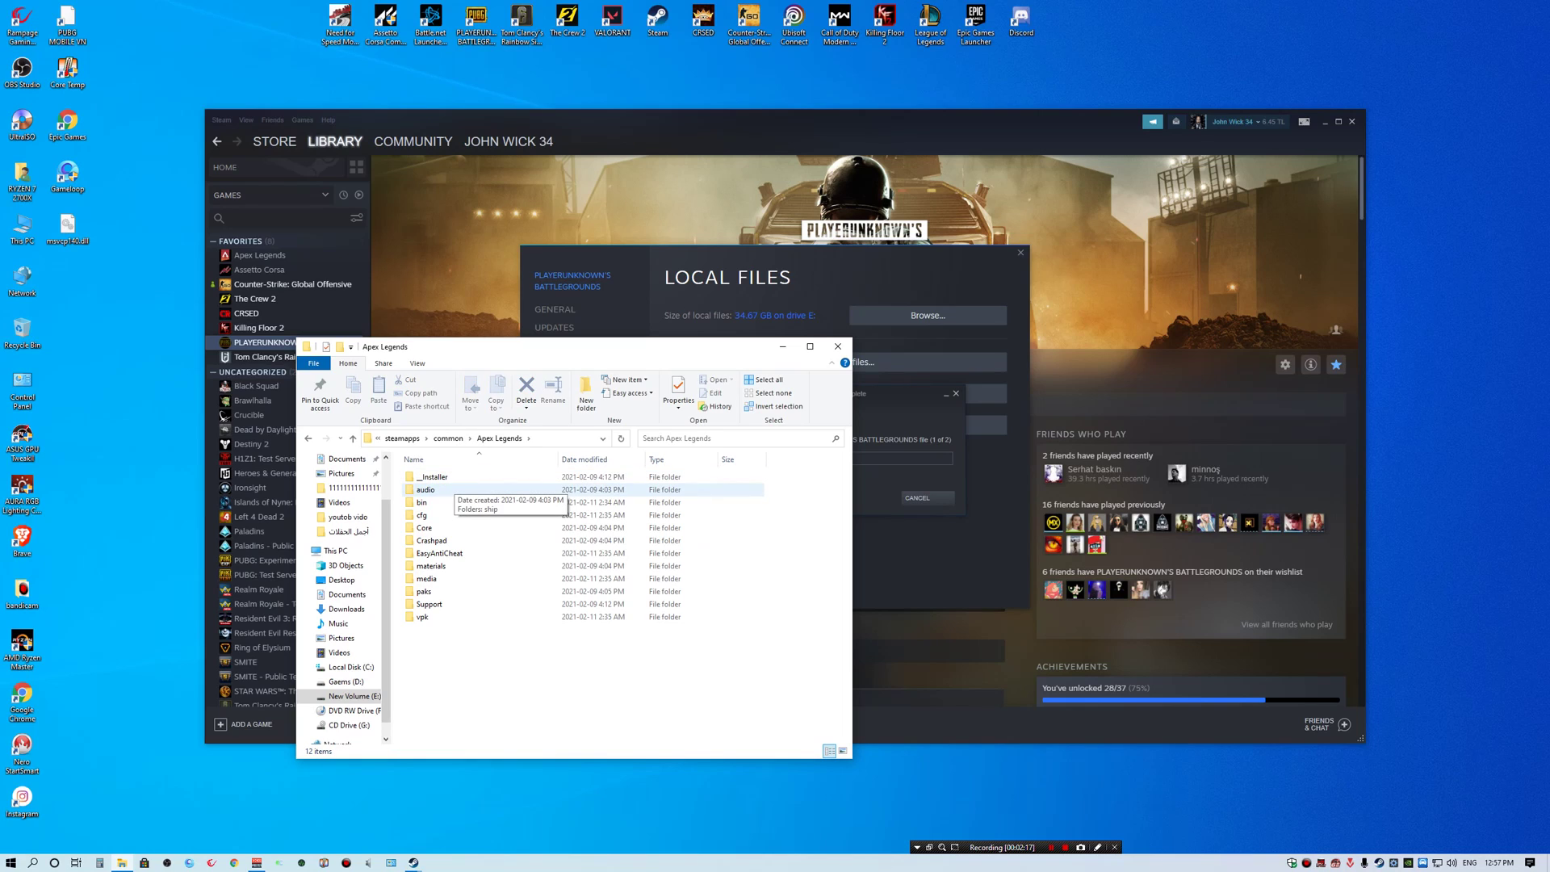
{"action": "key", "text": "Home"}
{"action": "key", "text": "Return"}
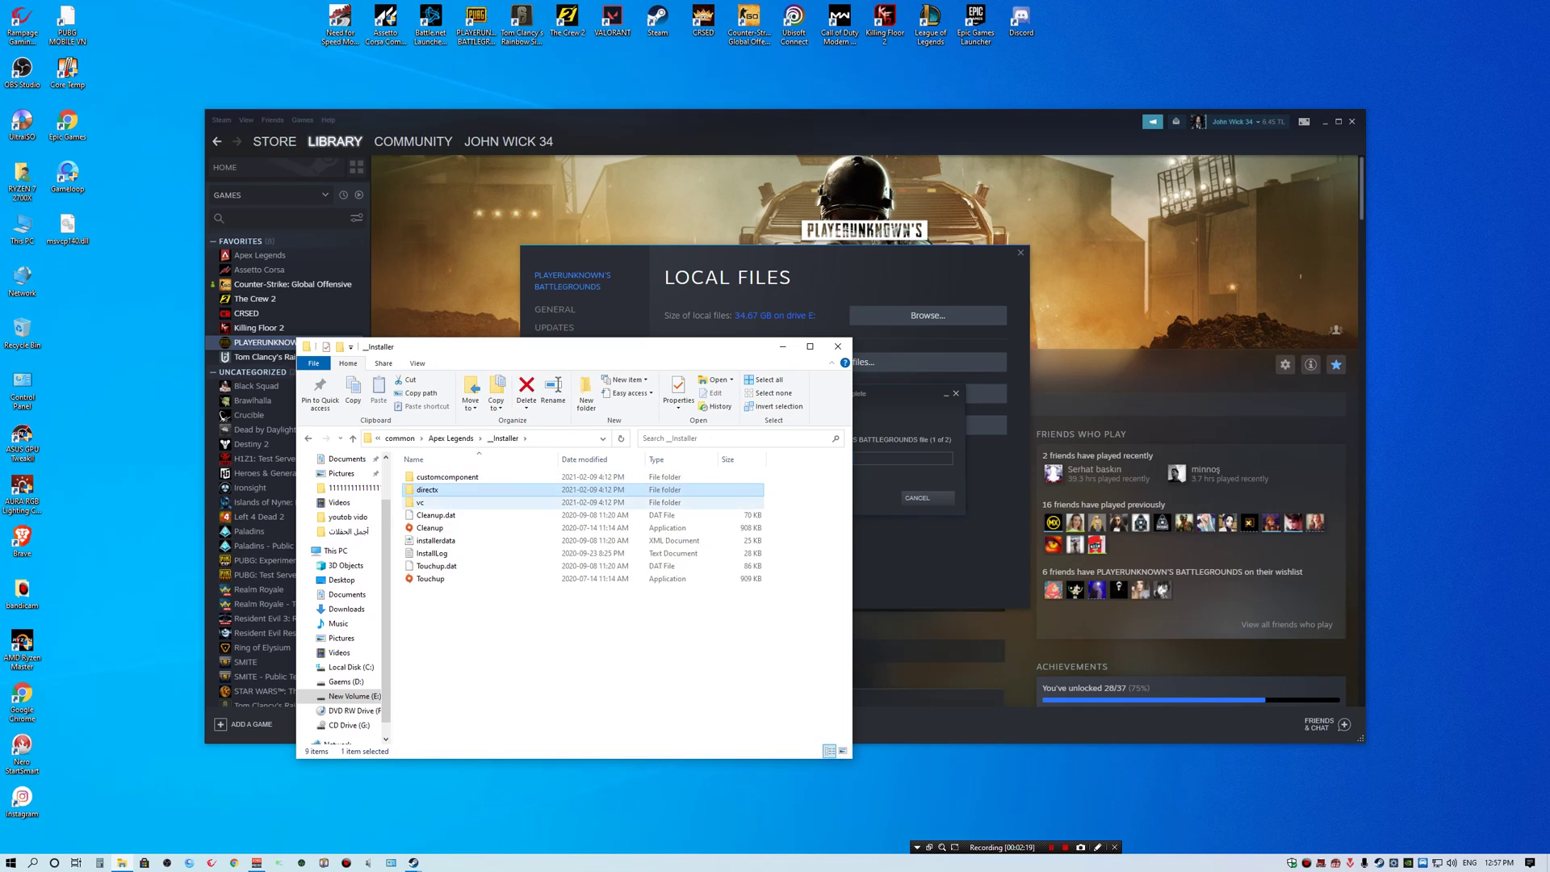
{"action": "double_click", "coordinate": [424, 503]}
{"action": "double_click", "coordinate": [428, 503]}
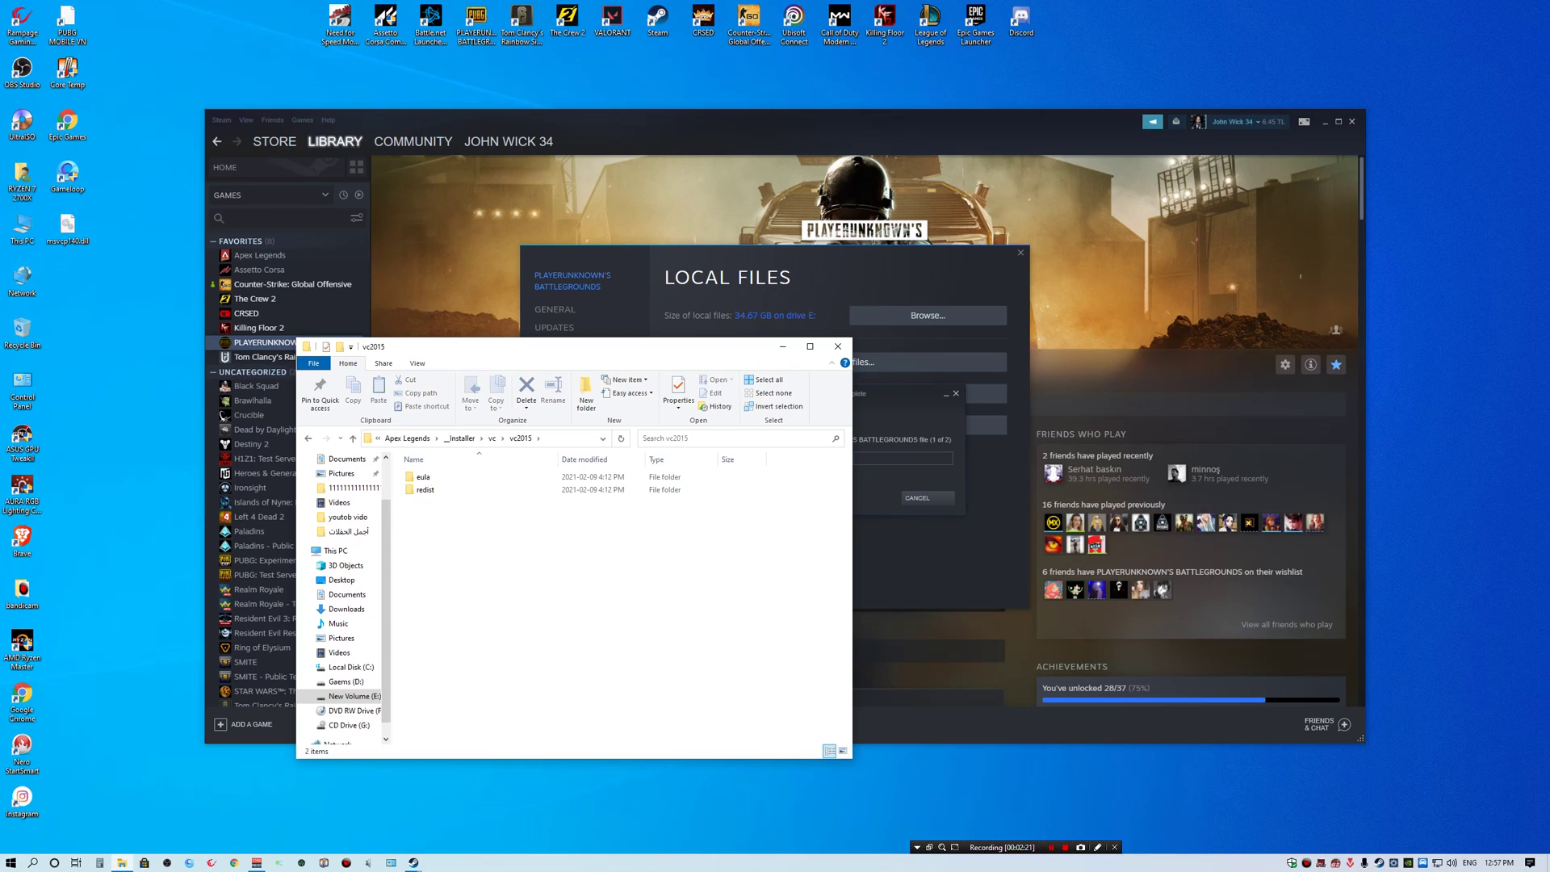
{"action": "double_click", "coordinate": [436, 489]}
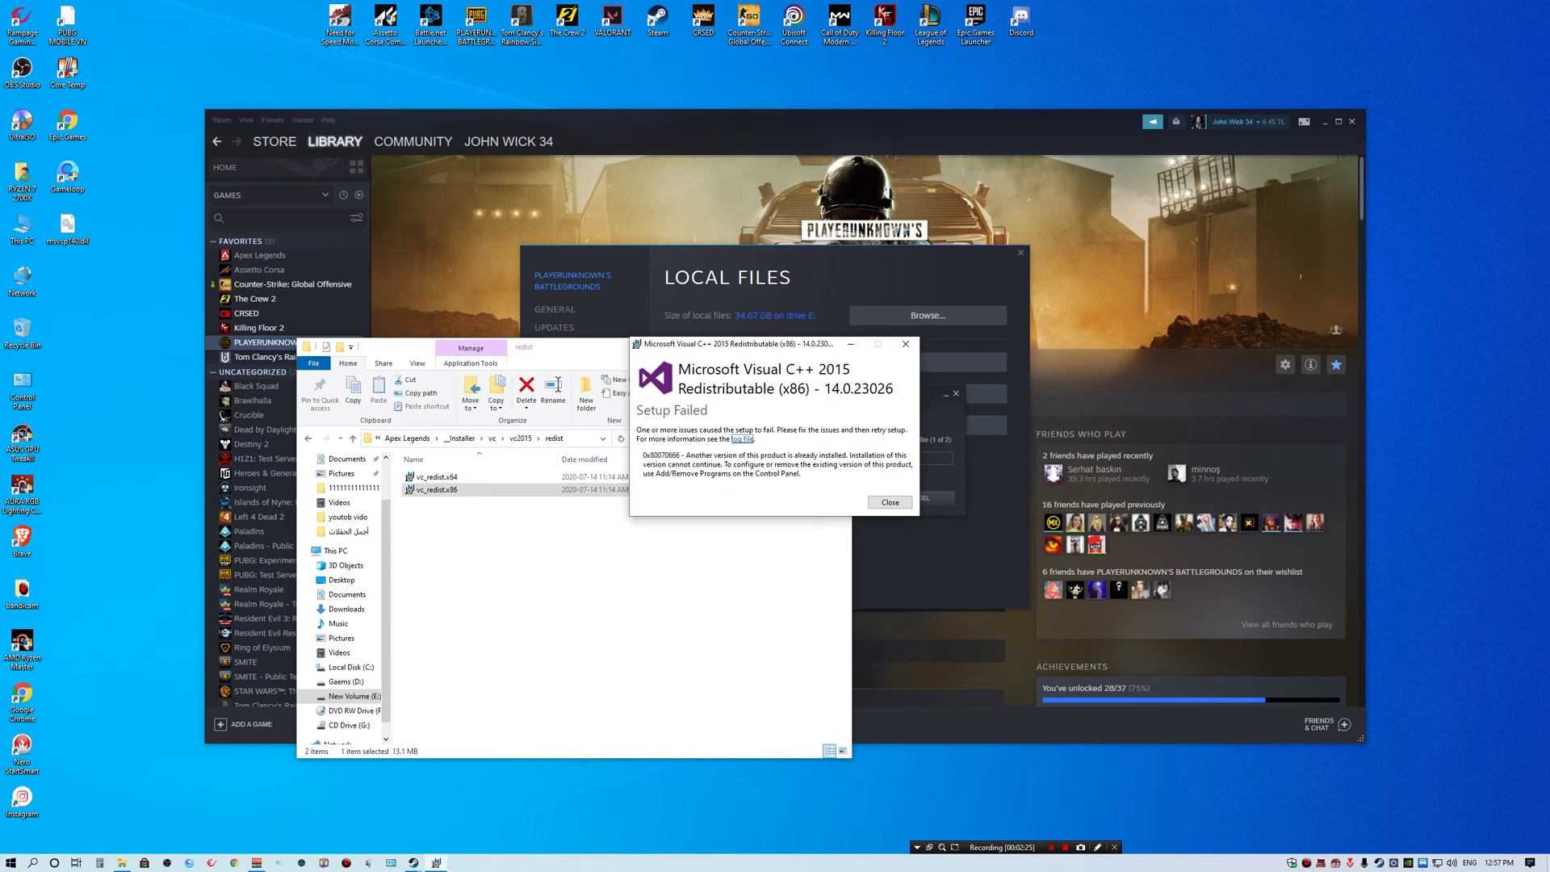
Step: Run the 2015 vc_redist.x64 installer and dismiss both 2015 setup failures
{"action": "left_click", "coordinate": [890, 503]}
{"action": "left_click", "coordinate": [436, 478]}
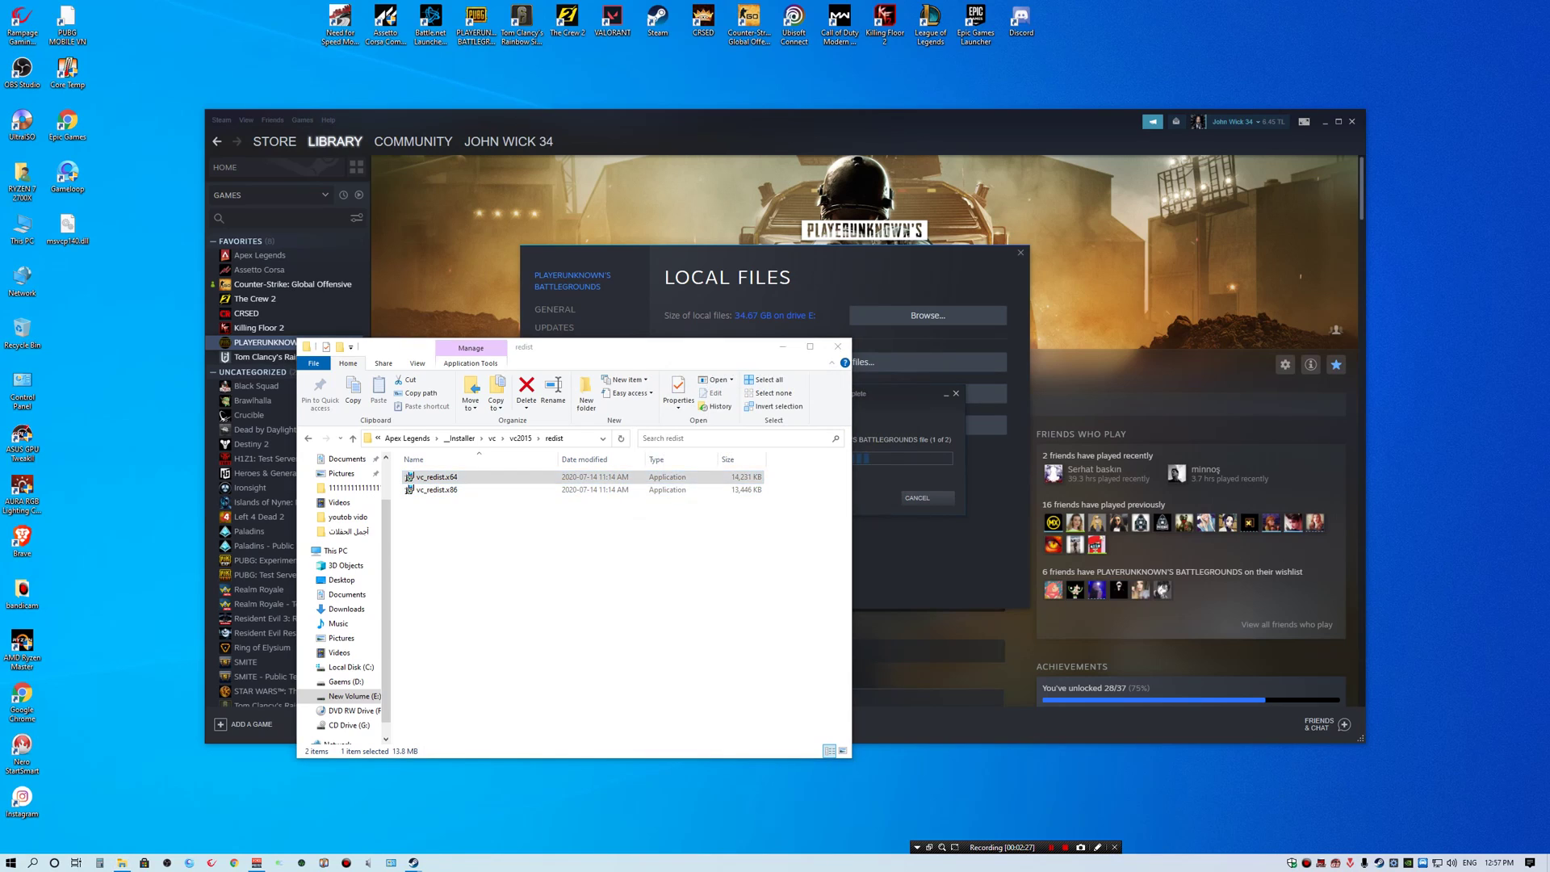
{"action": "left_click", "coordinate": [842, 501]}
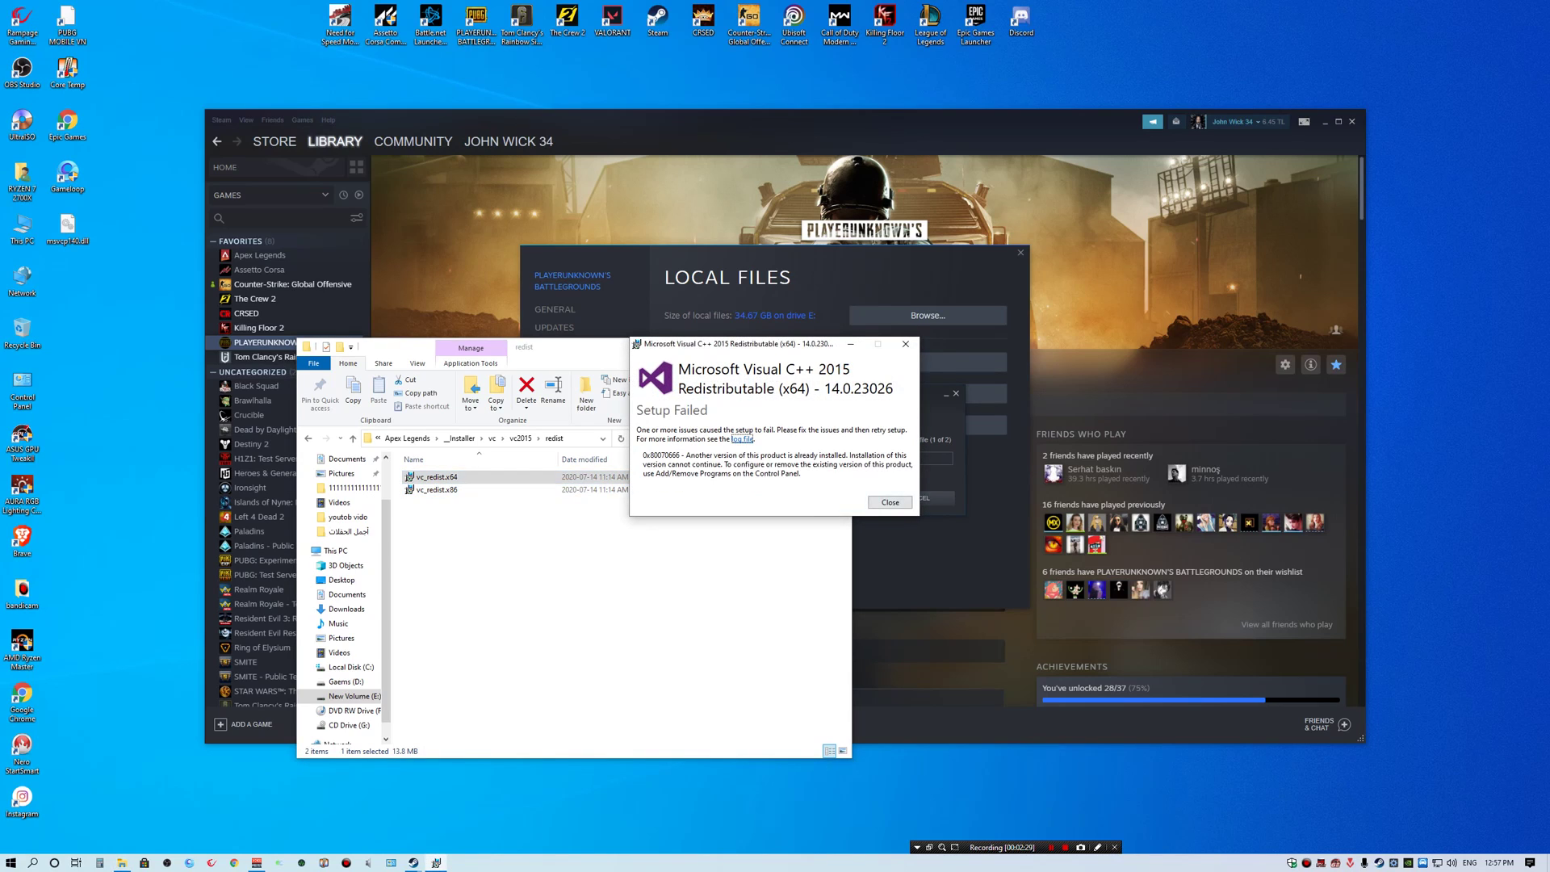
{"action": "left_click", "coordinate": [890, 502]}
Step: Repair the 2012 Update 4 vcredist_x64 redistributable, then return to the vc folder
{"action": "left_click", "coordinate": [353, 438]}
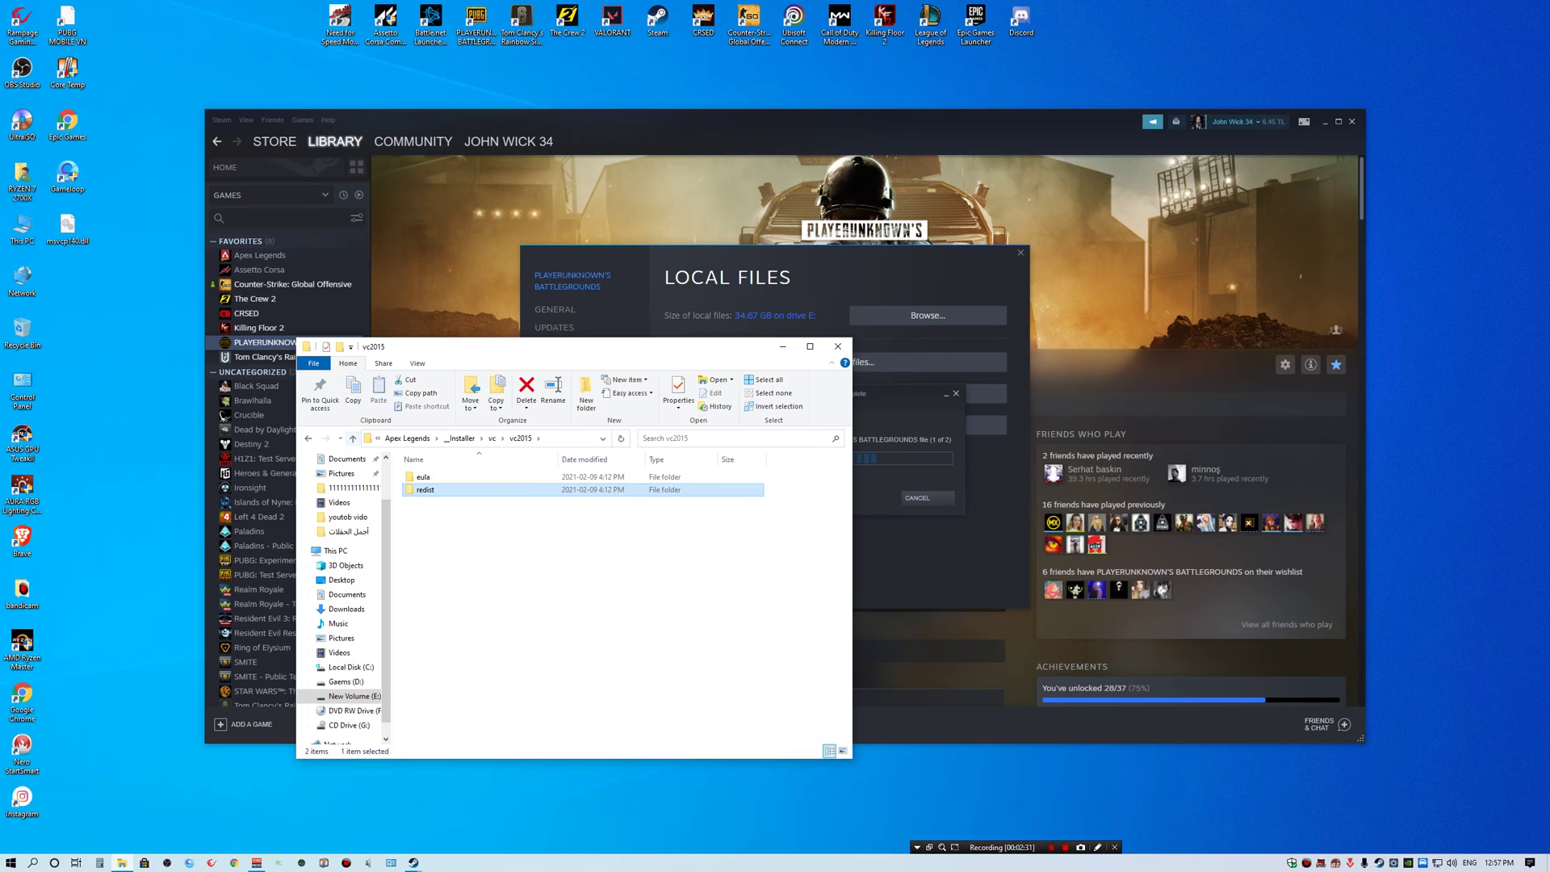
{"action": "left_click", "coordinate": [353, 439]}
{"action": "double_click", "coordinate": [425, 490]}
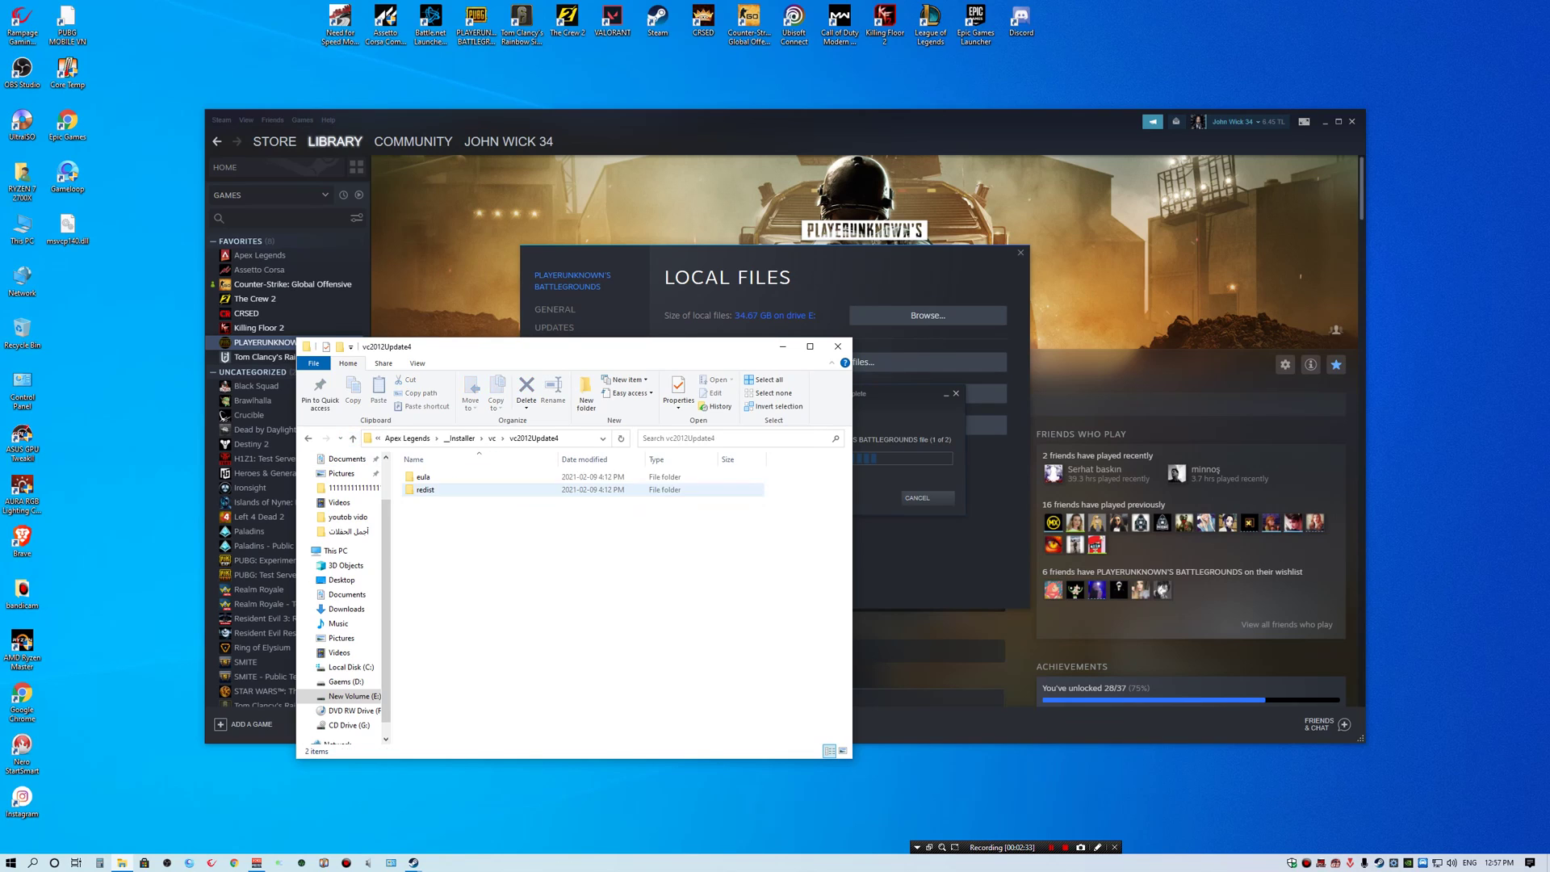
{"action": "double_click", "coordinate": [637, 490]}
{"action": "left_click", "coordinate": [638, 477]}
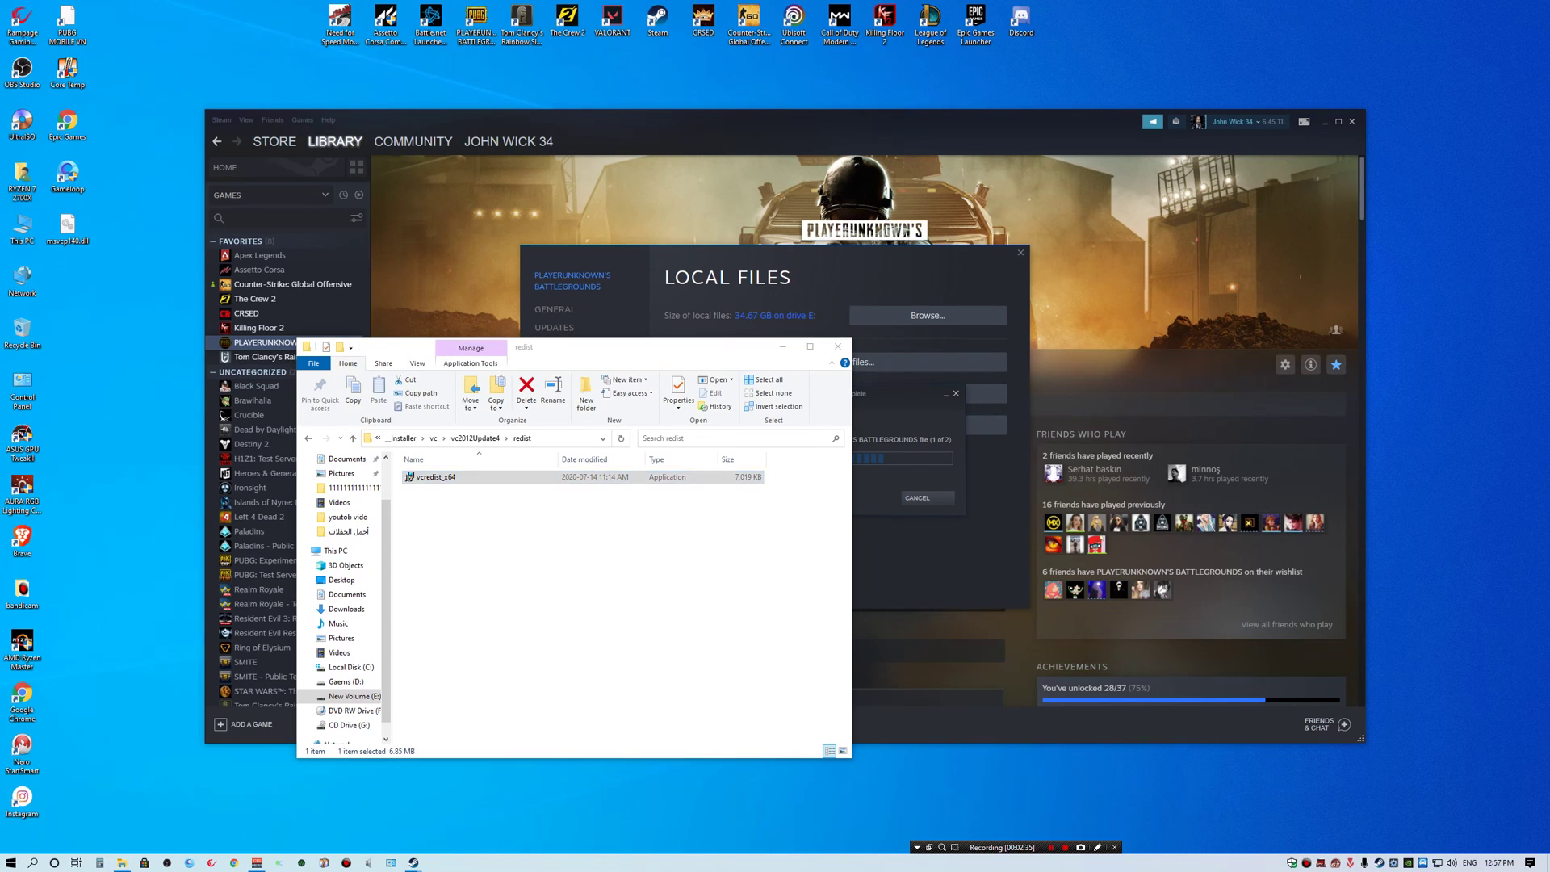
{"action": "left_click", "coordinate": [793, 502]}
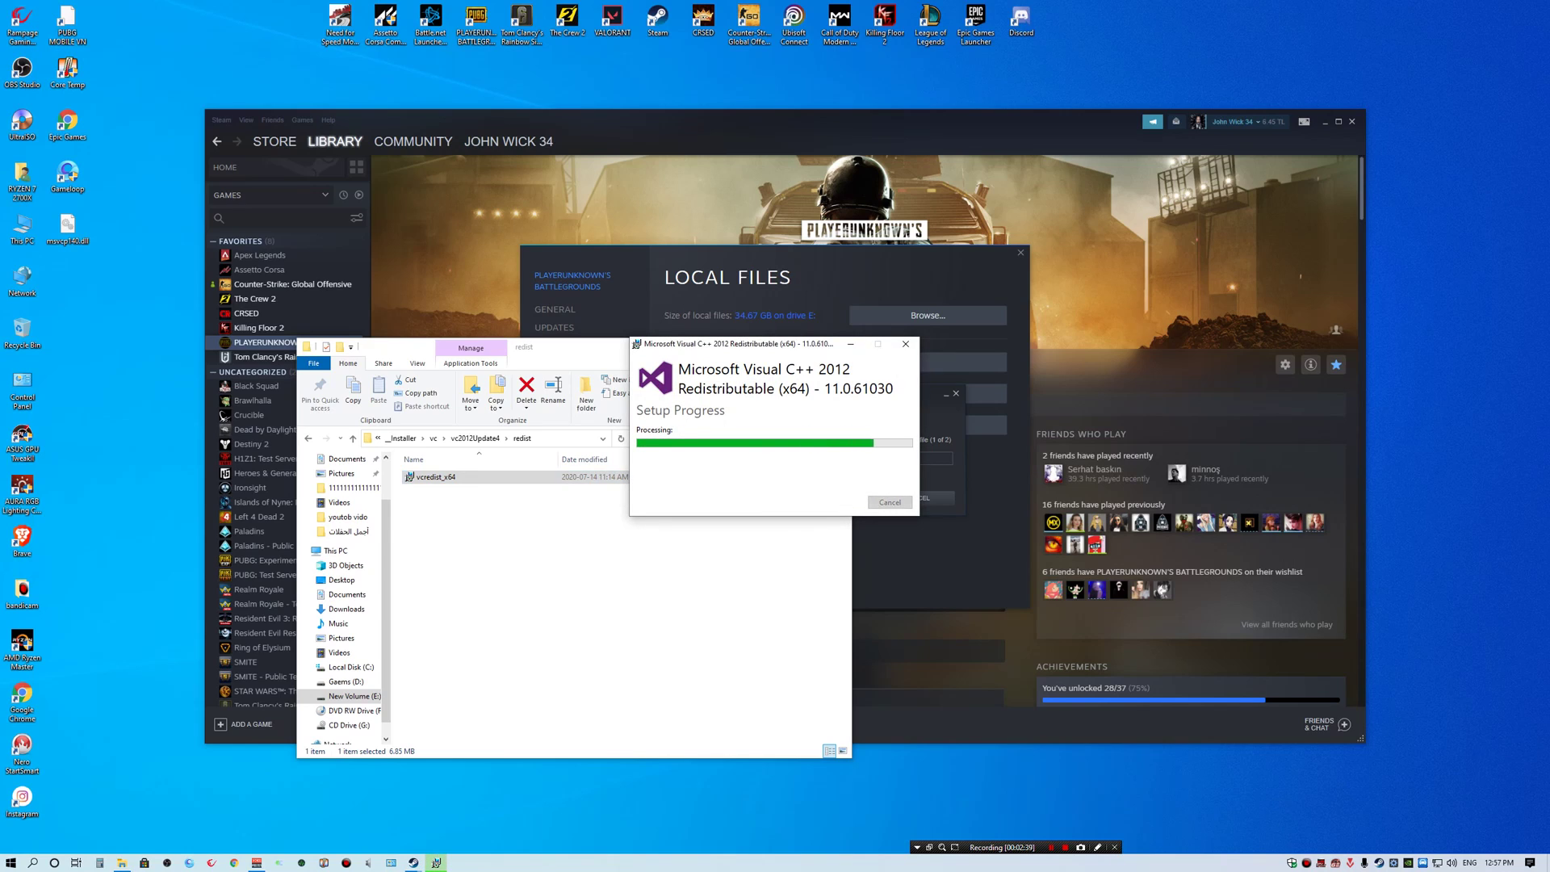
{"action": "left_click", "coordinate": [890, 503]}
{"action": "left_click", "coordinate": [353, 438]}
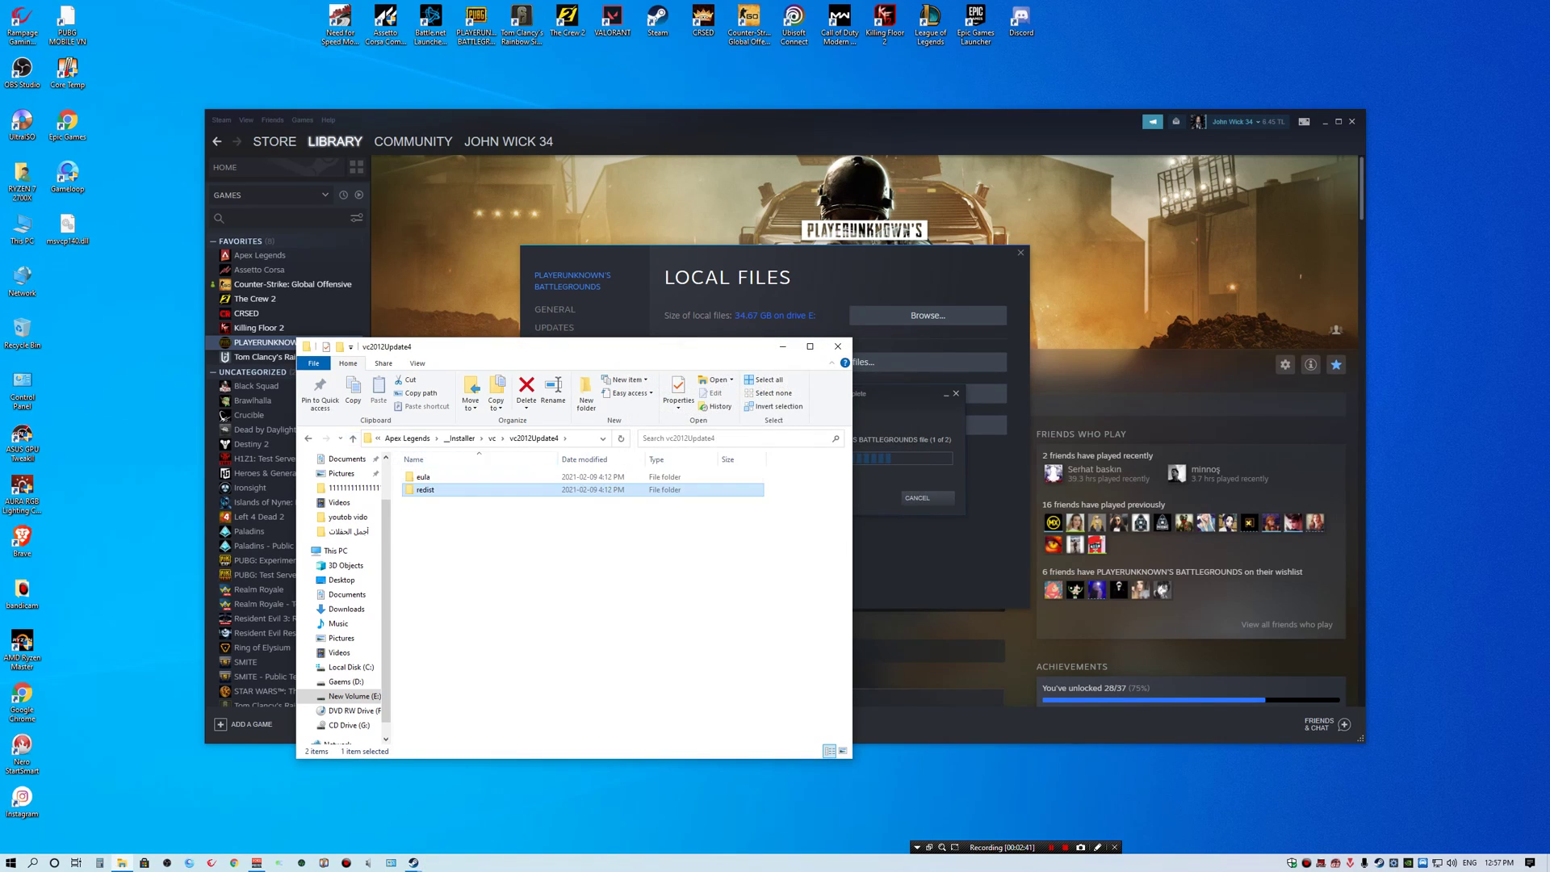
{"action": "left_click", "coordinate": [353, 438]}
Step: Install the Visual C++ 2010 SP1 x64 redistributable, accepting its license, and close setup
{"action": "double_click", "coordinate": [428, 477]}
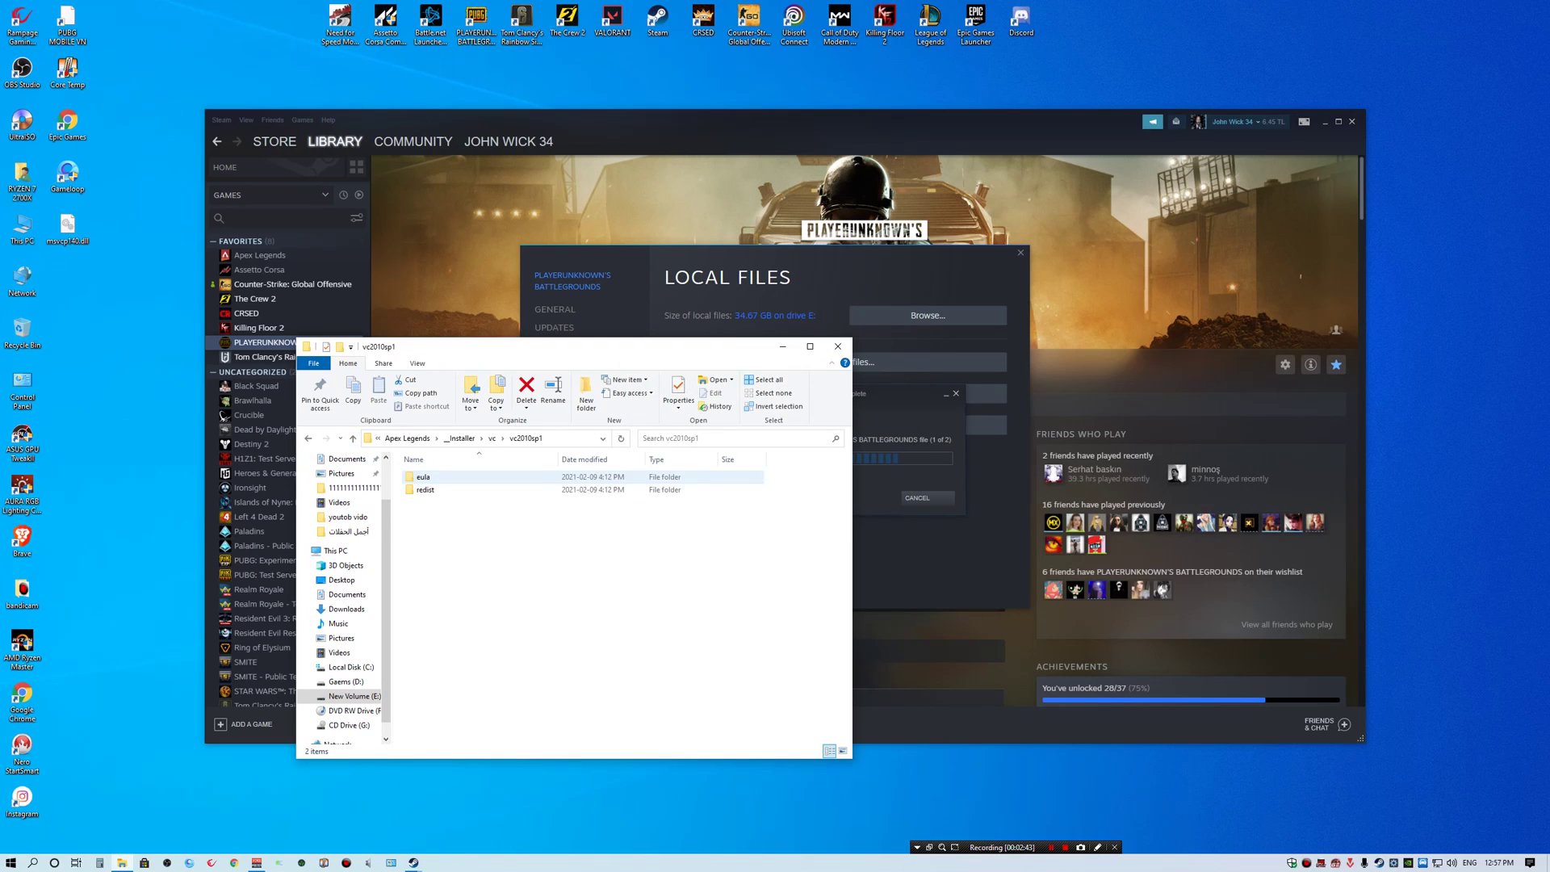
{"action": "double_click", "coordinate": [425, 489]}
{"action": "left_click", "coordinate": [436, 477]}
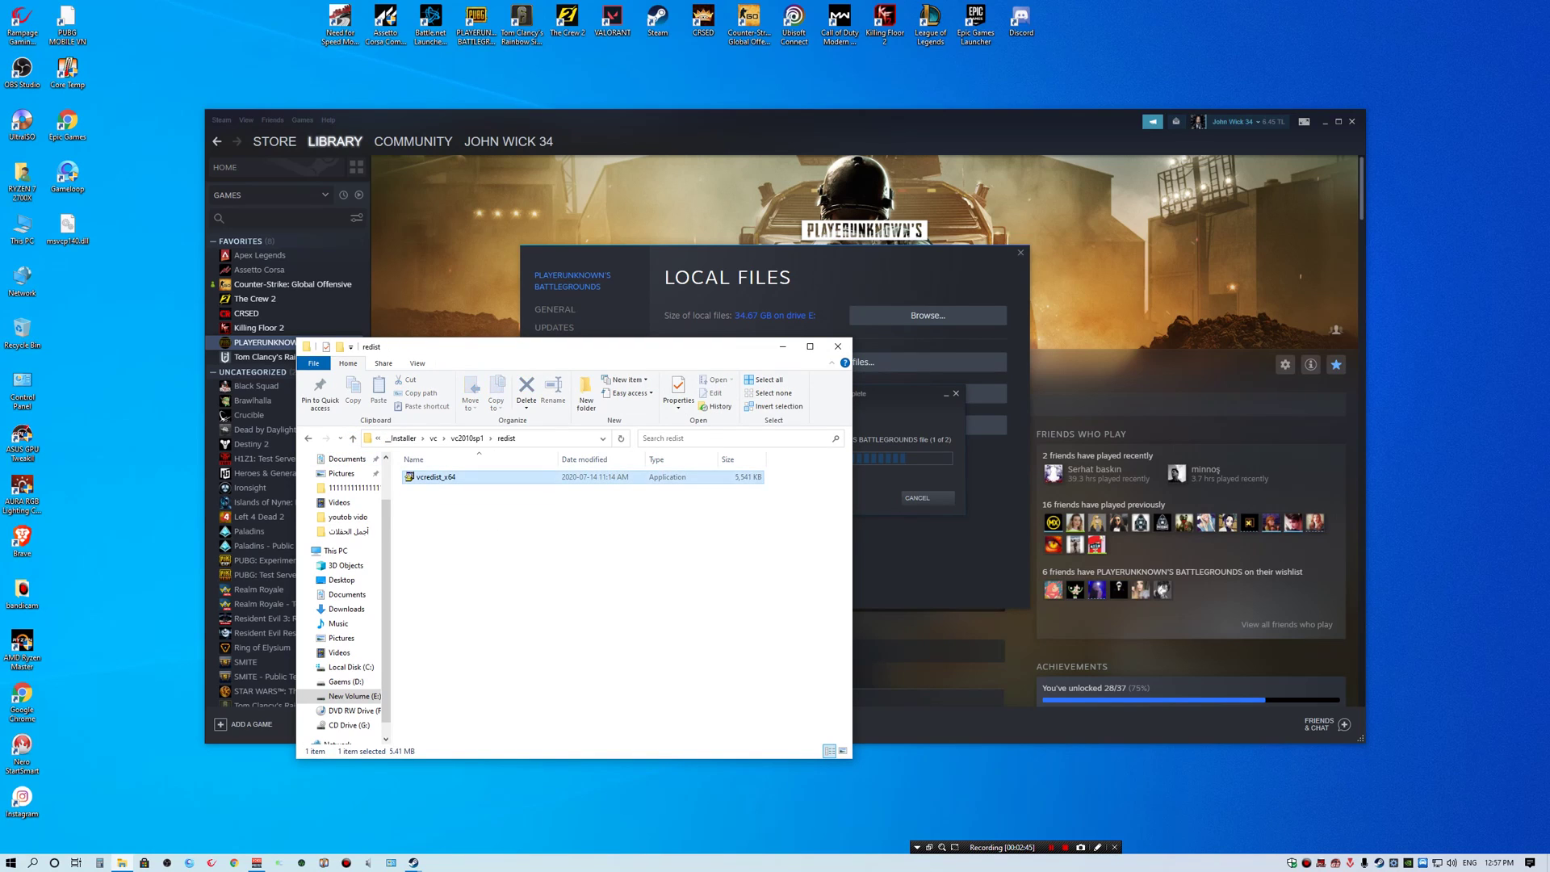
{"action": "double_click", "coordinate": [436, 477]}
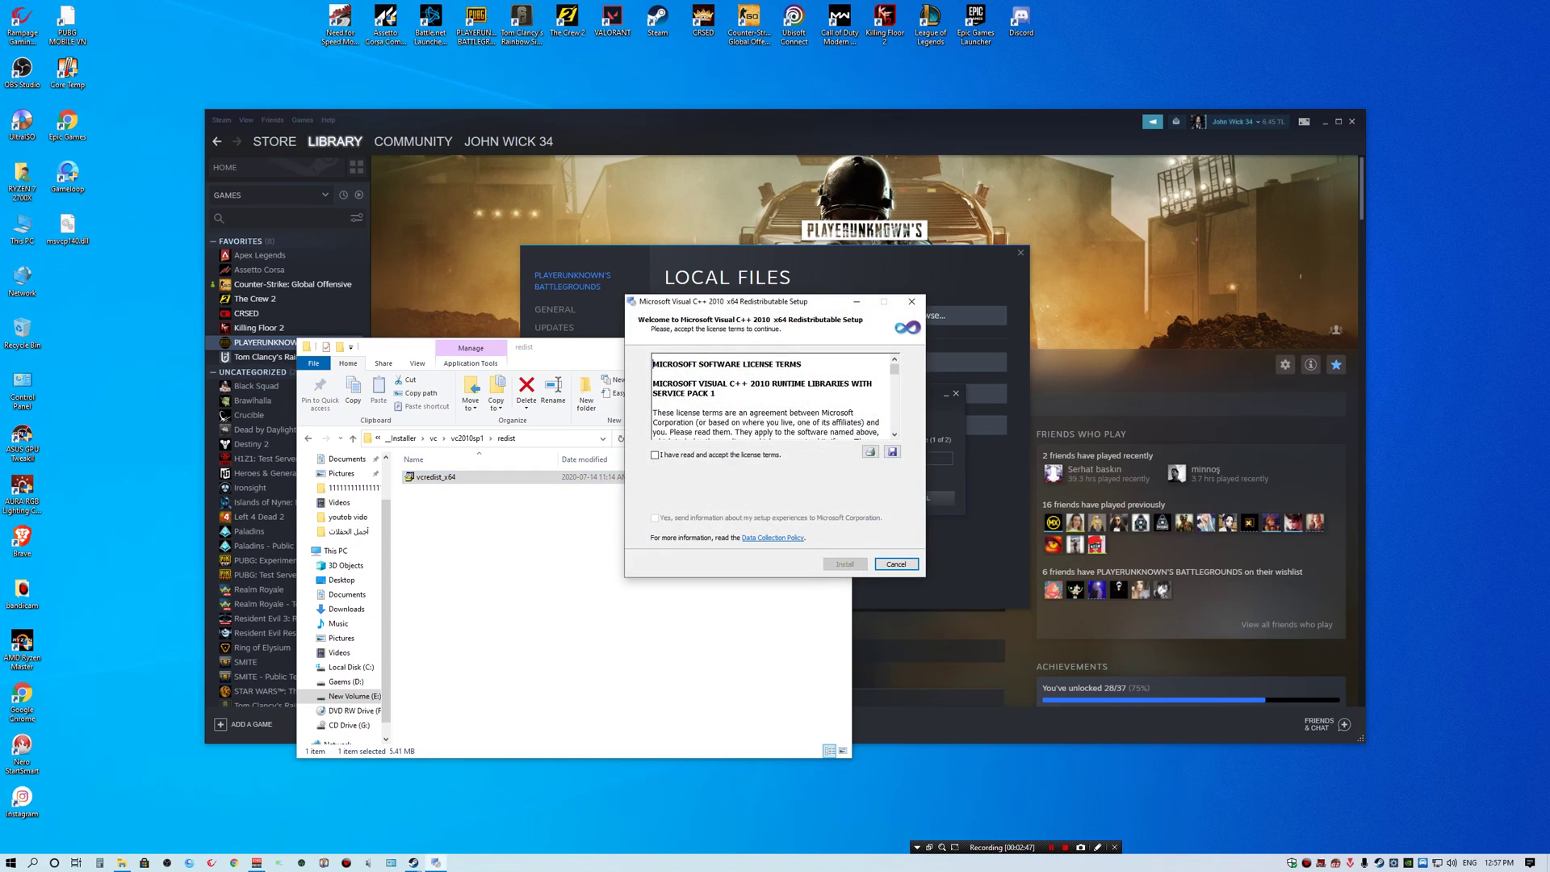
{"action": "left_click", "coordinate": [655, 455]}
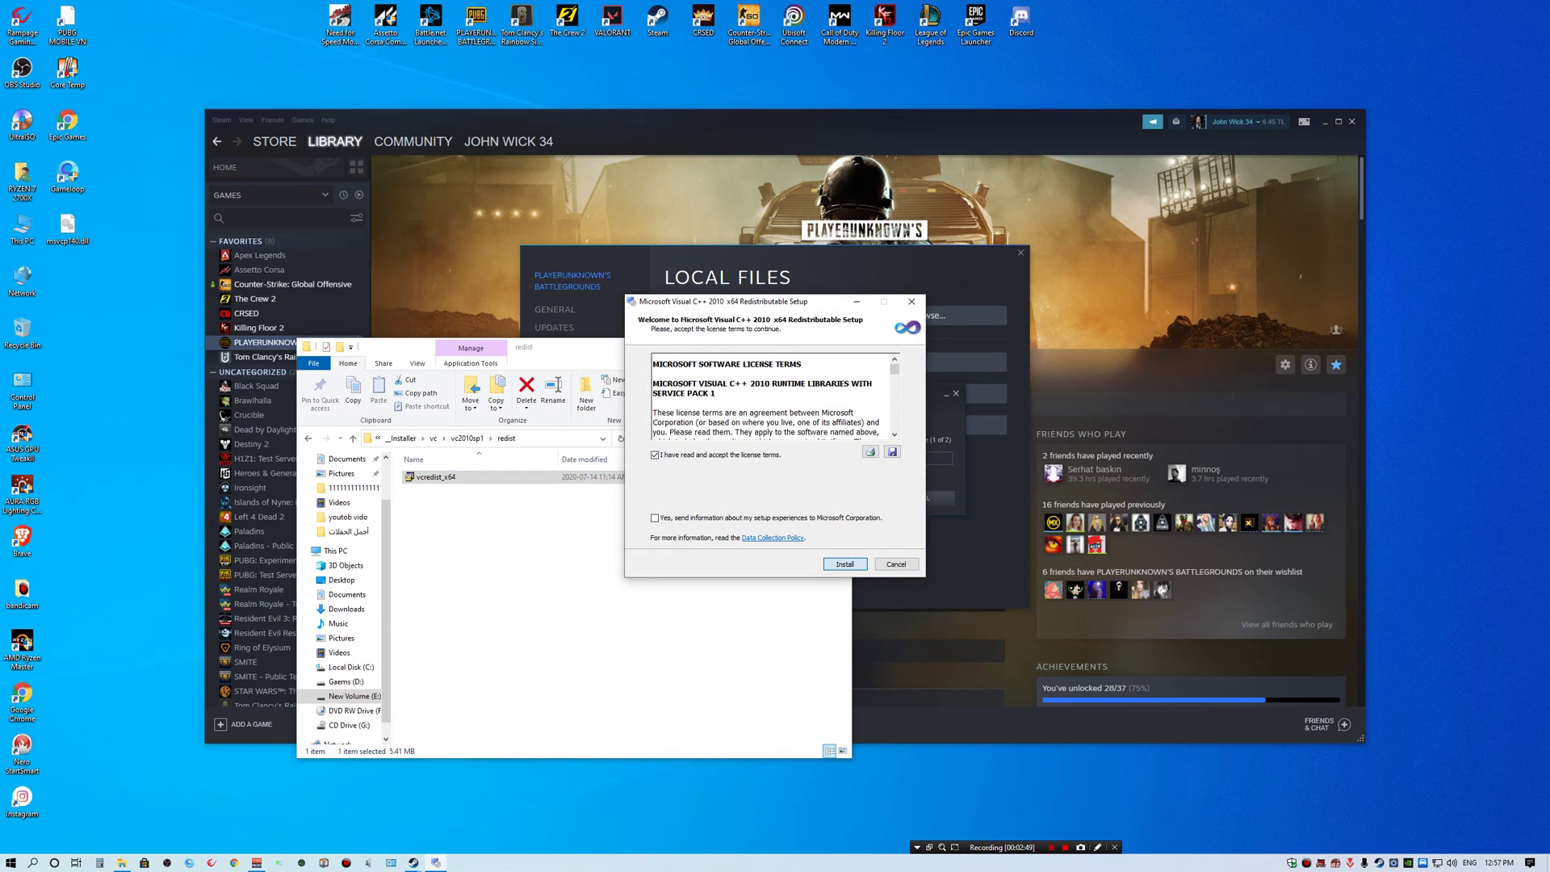
{"action": "key", "text": "Return"}
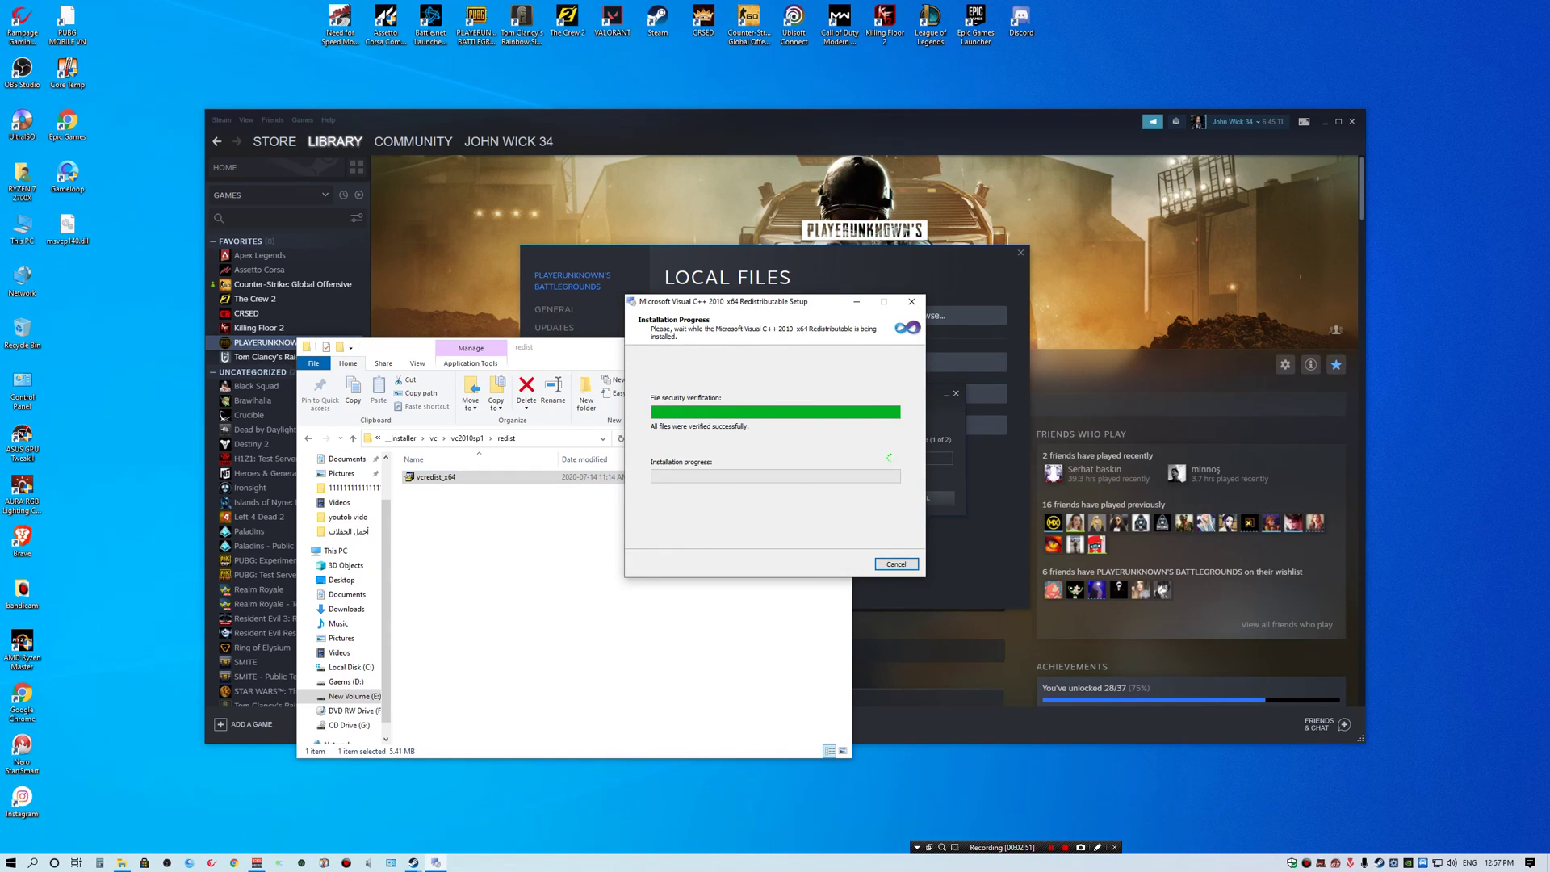
{"action": "left_click_drag", "start_coordinate": [727, 301], "coordinate": [540, 308]}
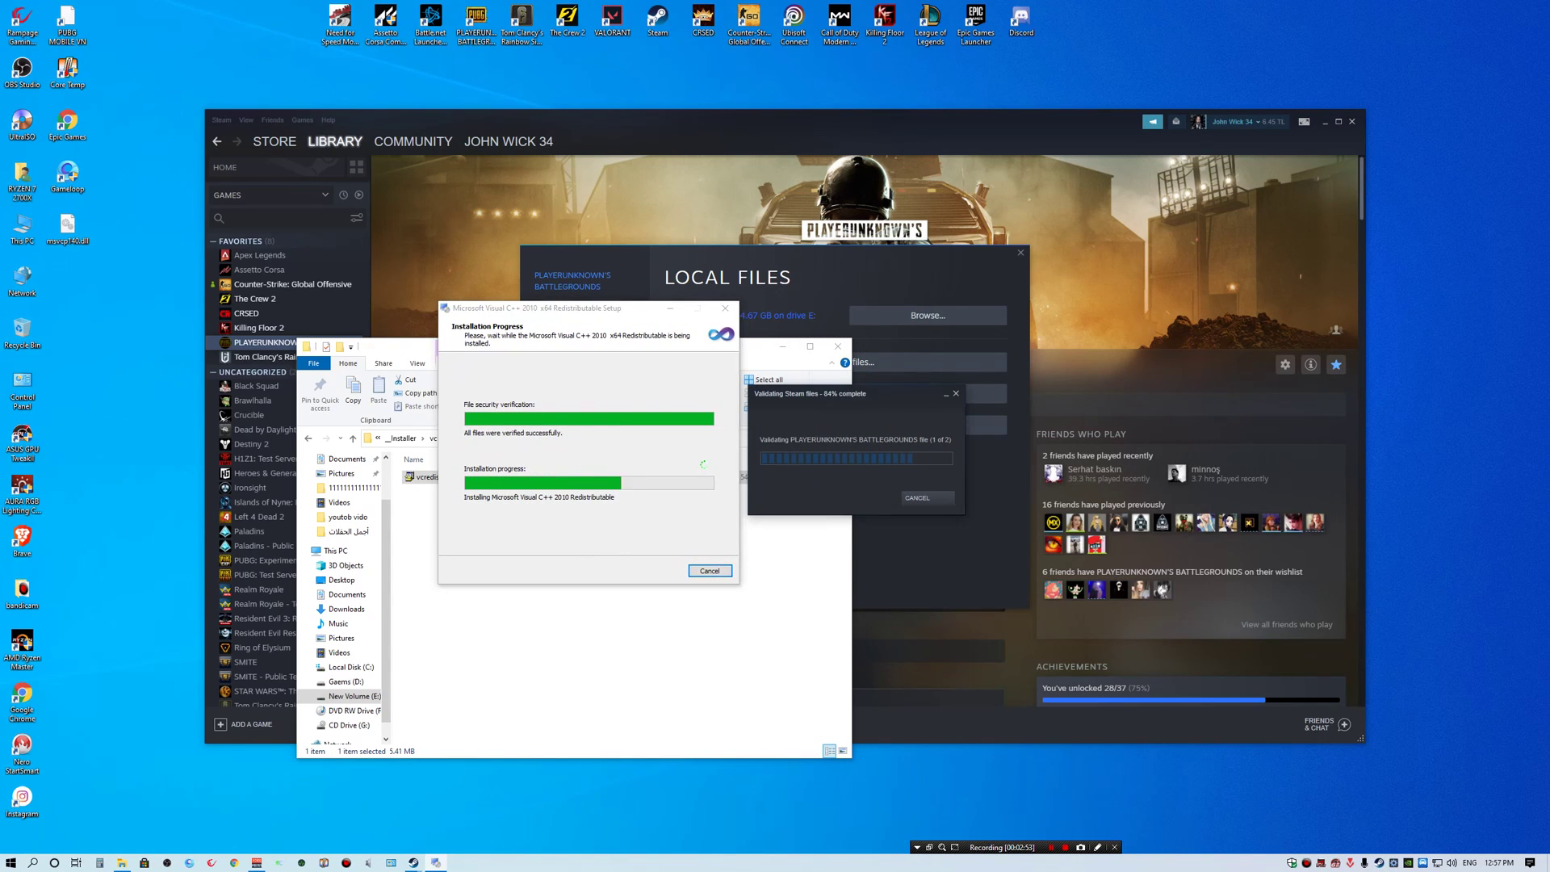
{"action": "left_click_drag", "start_coordinate": [814, 395], "coordinate": [967, 405]}
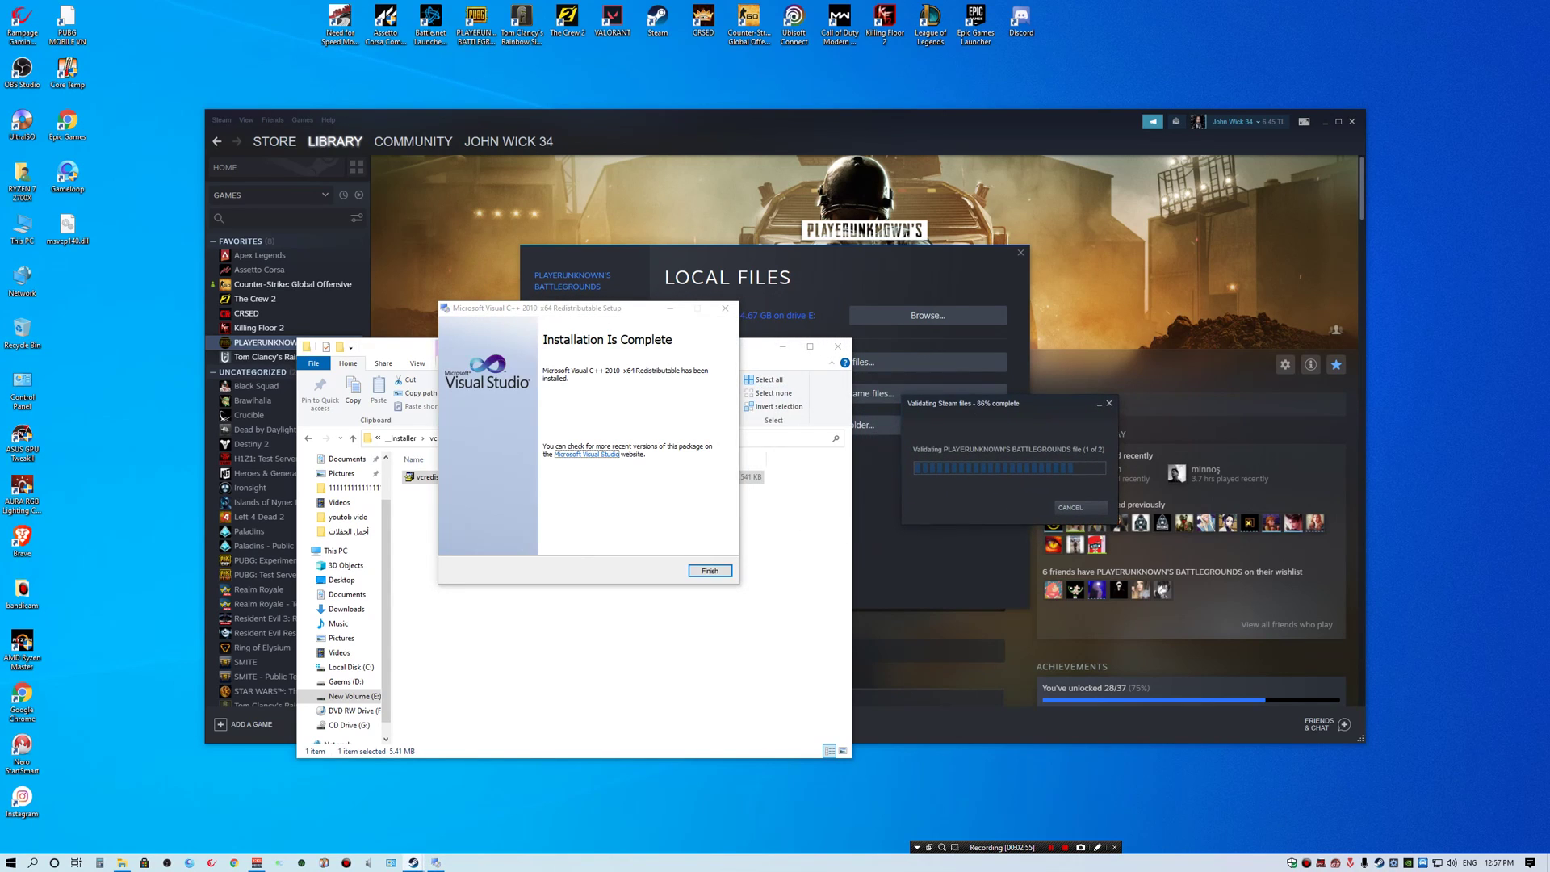
{"action": "key", "text": "Return"}
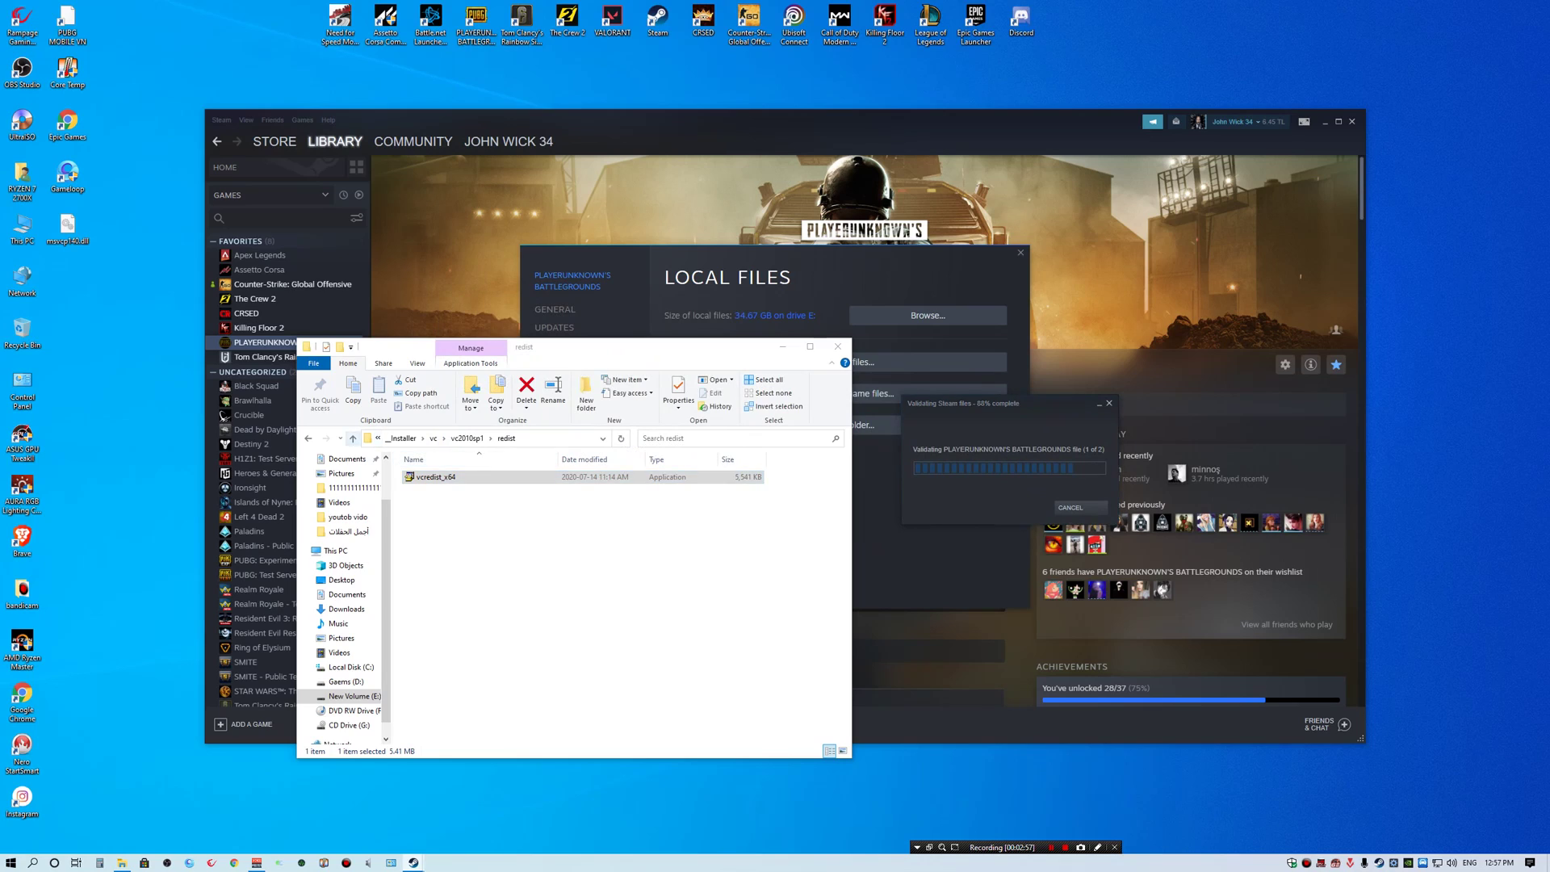
Step: Go up to _Installer and open the directx\redist folder
{"action": "left_click", "coordinate": [353, 438]}
{"action": "left_click", "coordinate": [353, 438]}
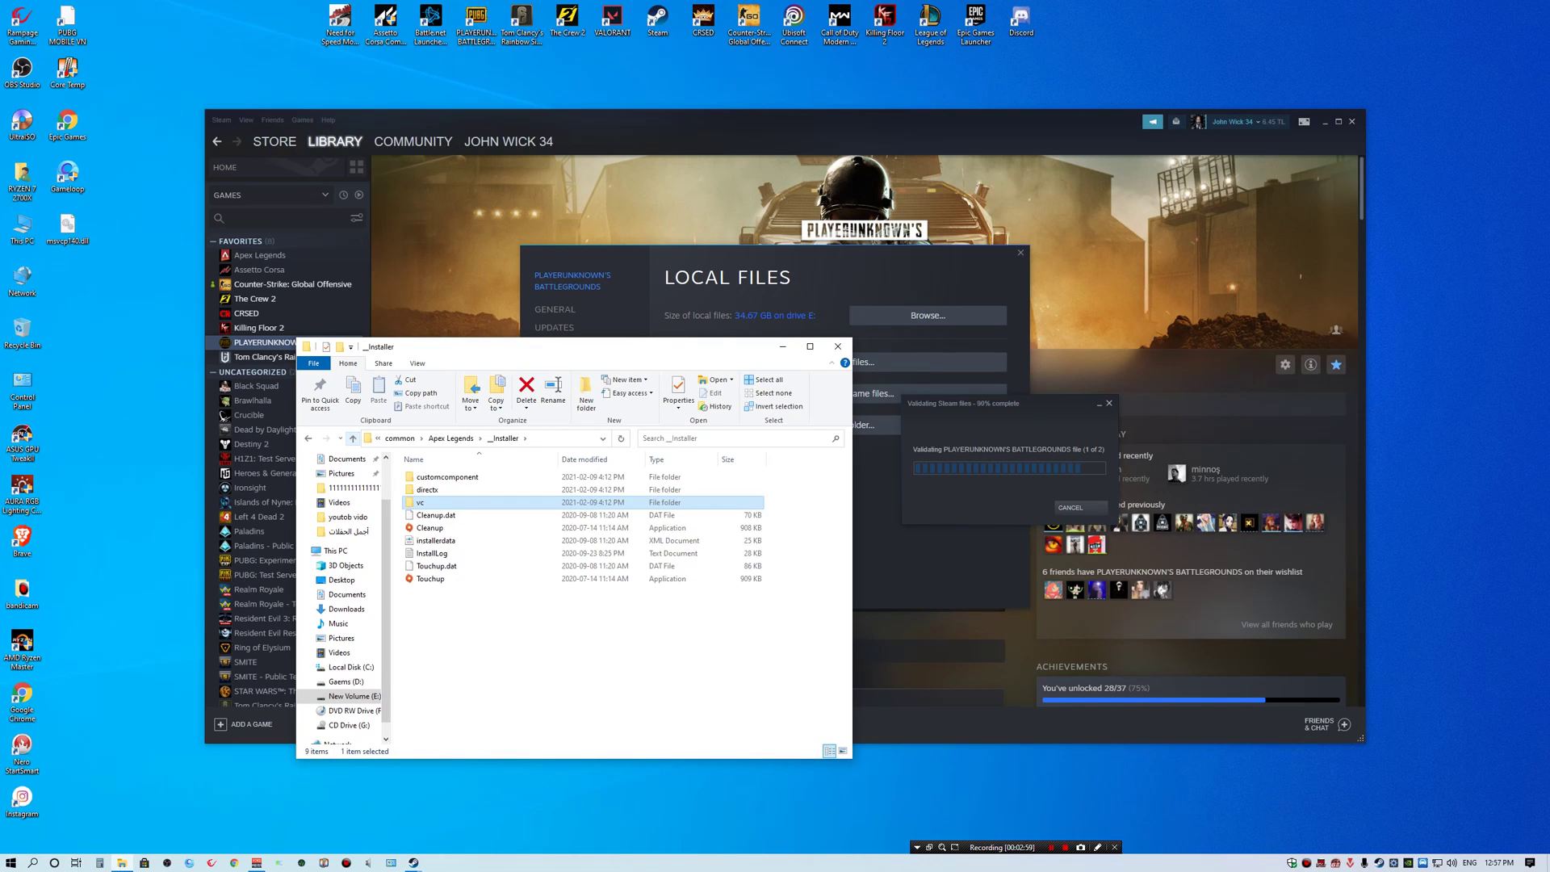
{"action": "double_click", "coordinate": [428, 490]}
{"action": "double_click", "coordinate": [428, 490]}
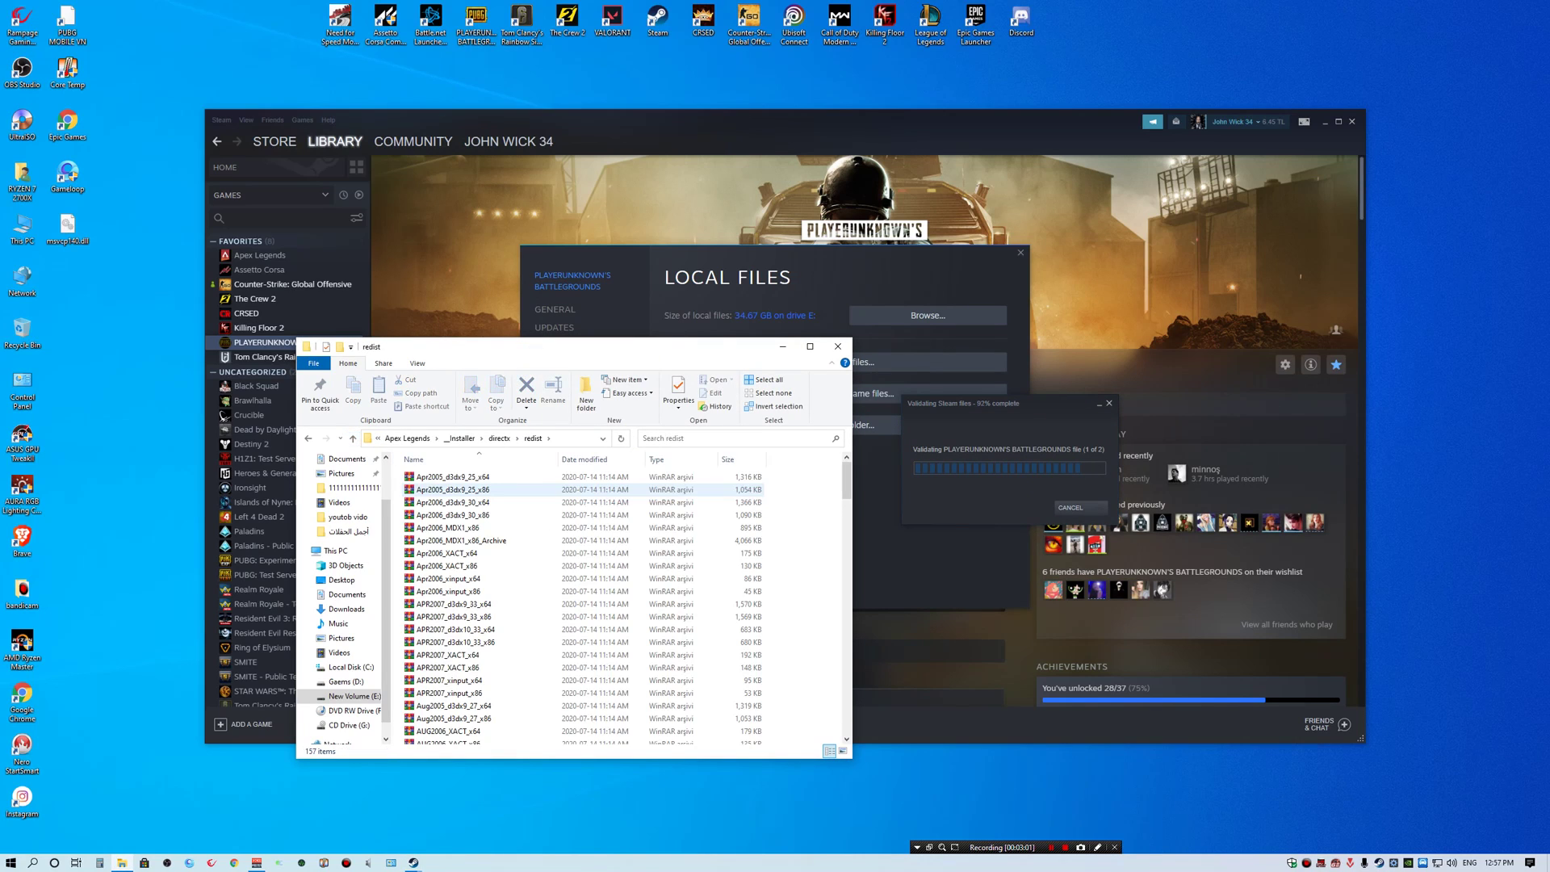
{"action": "scroll", "coordinate": [464, 610], "scroll_direction": "down", "scroll_amount": 3}
{"action": "scroll", "coordinate": [453, 565], "scroll_direction": "down", "scroll_amount": 15}
{"action": "scroll", "coordinate": [452, 533], "scroll_direction": "up", "scroll_amount": 1}
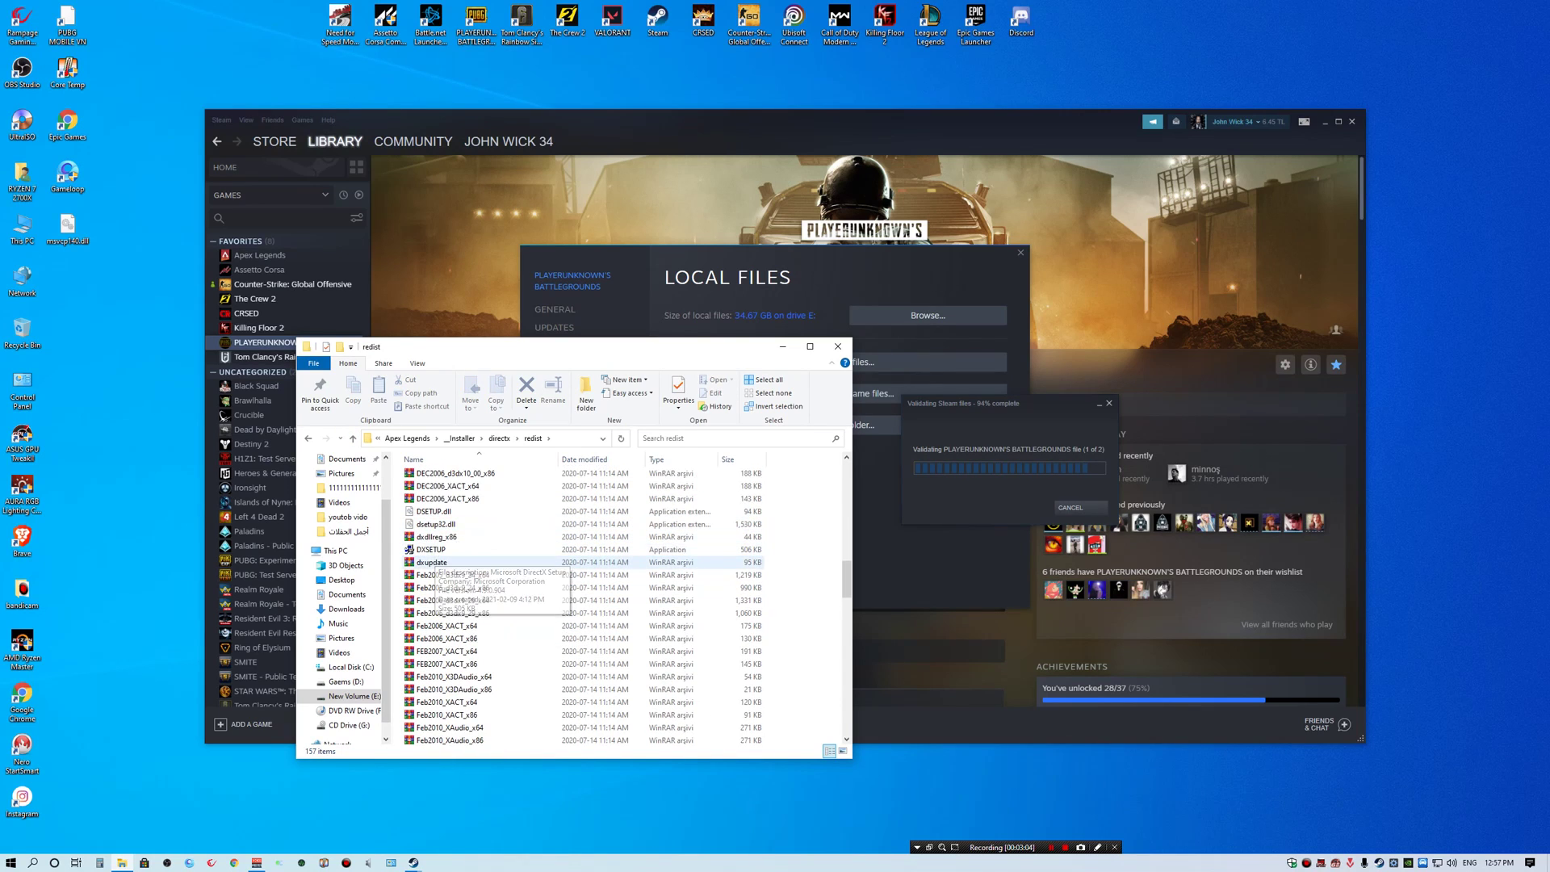
Step: Run DXSETUP, accept the license agreement and start installing DirectX components
{"action": "double_click", "coordinate": [431, 550]}
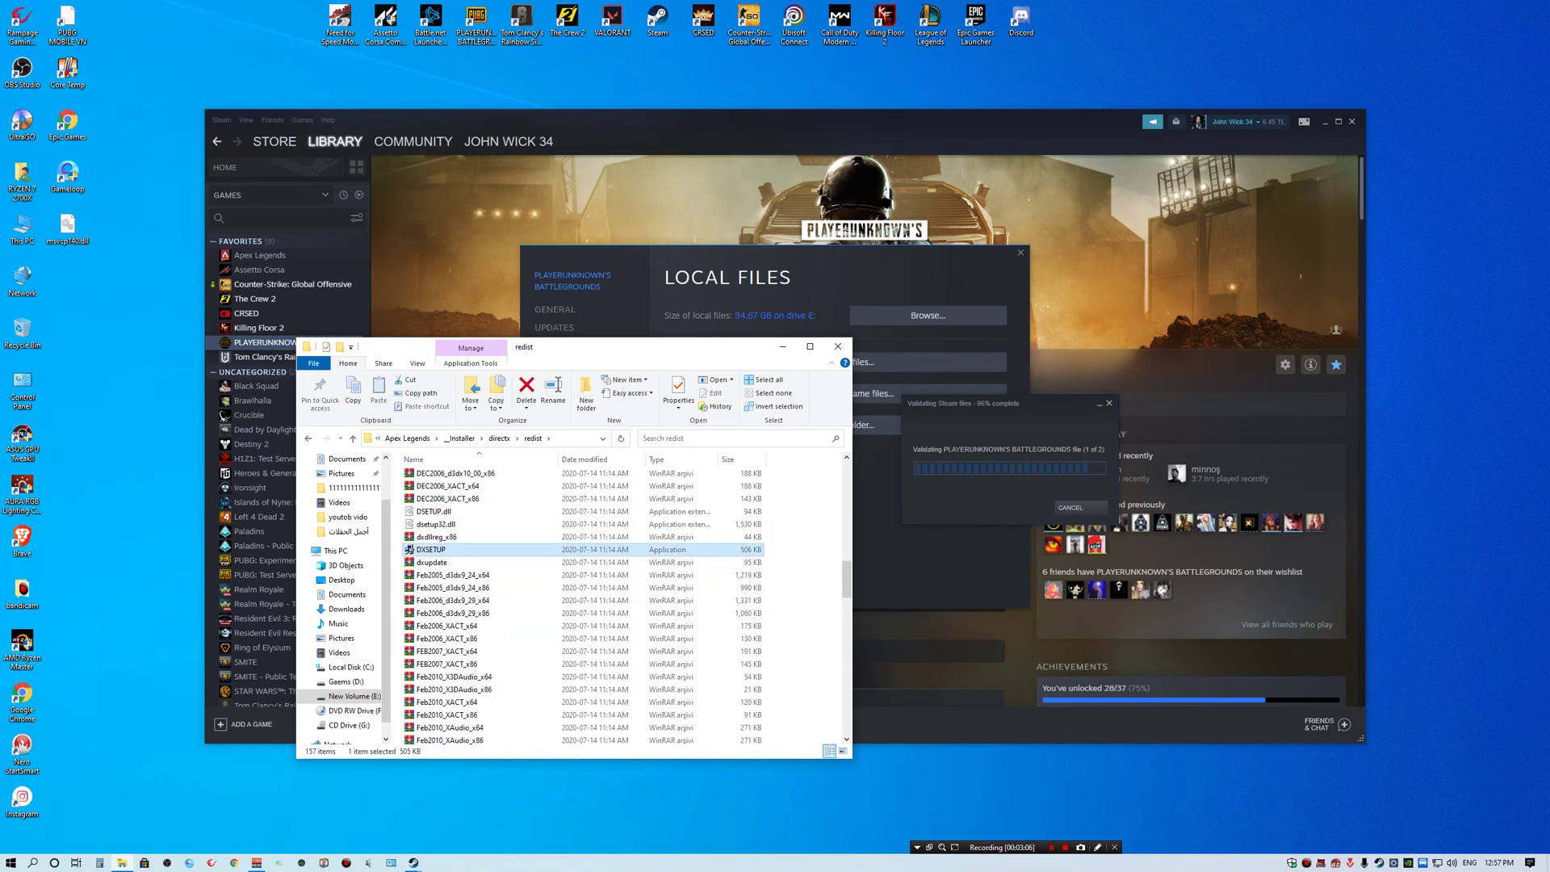
{"action": "left_click", "coordinate": [179, 237]}
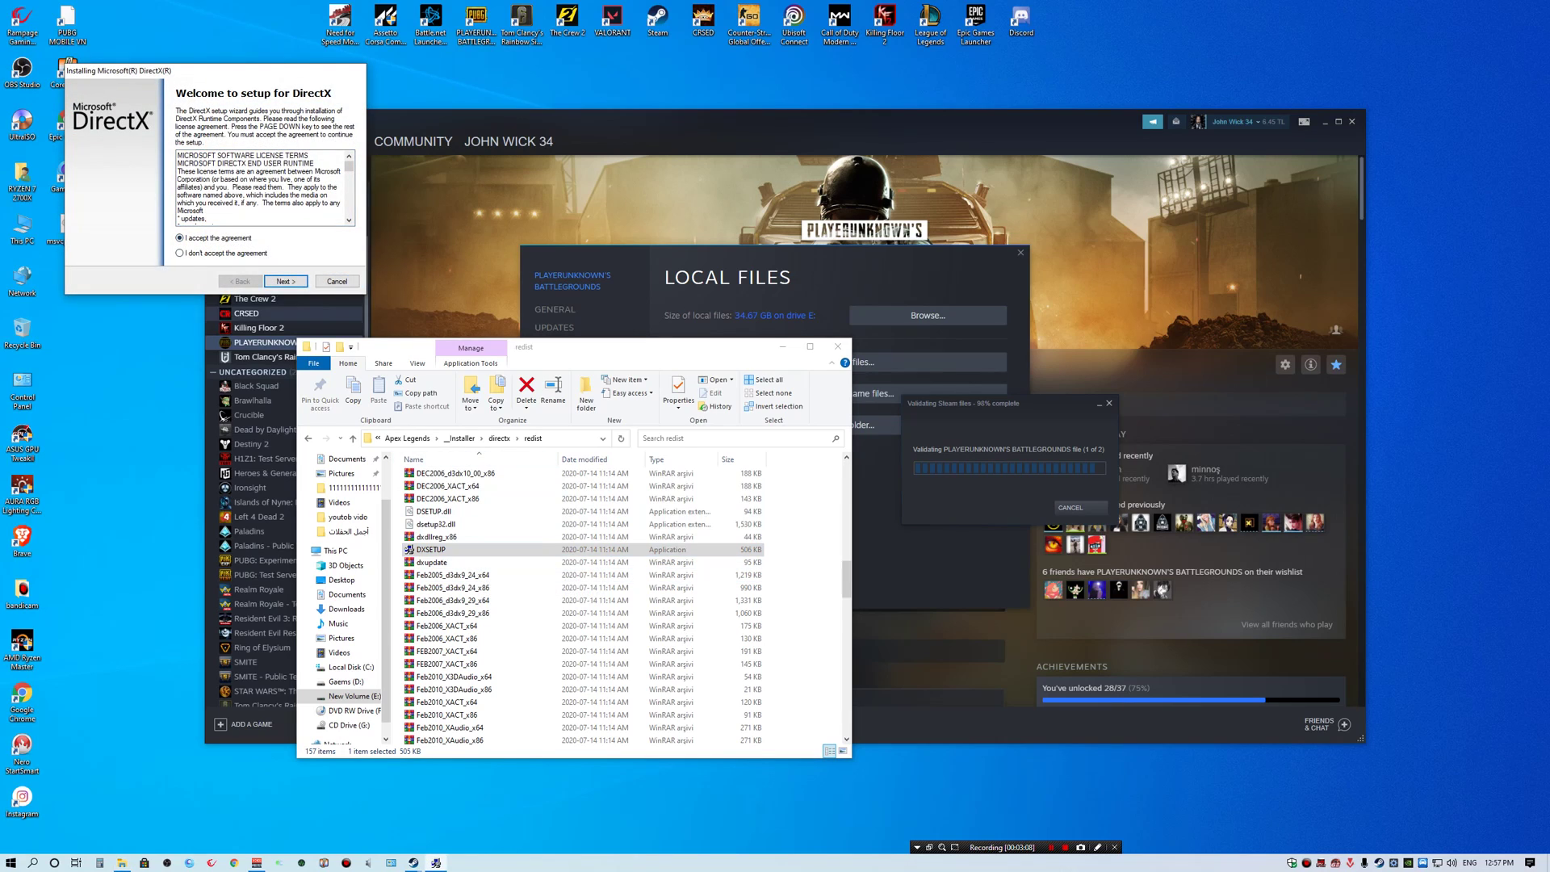
{"action": "left_click", "coordinate": [286, 281]}
{"action": "key", "text": "Return"}
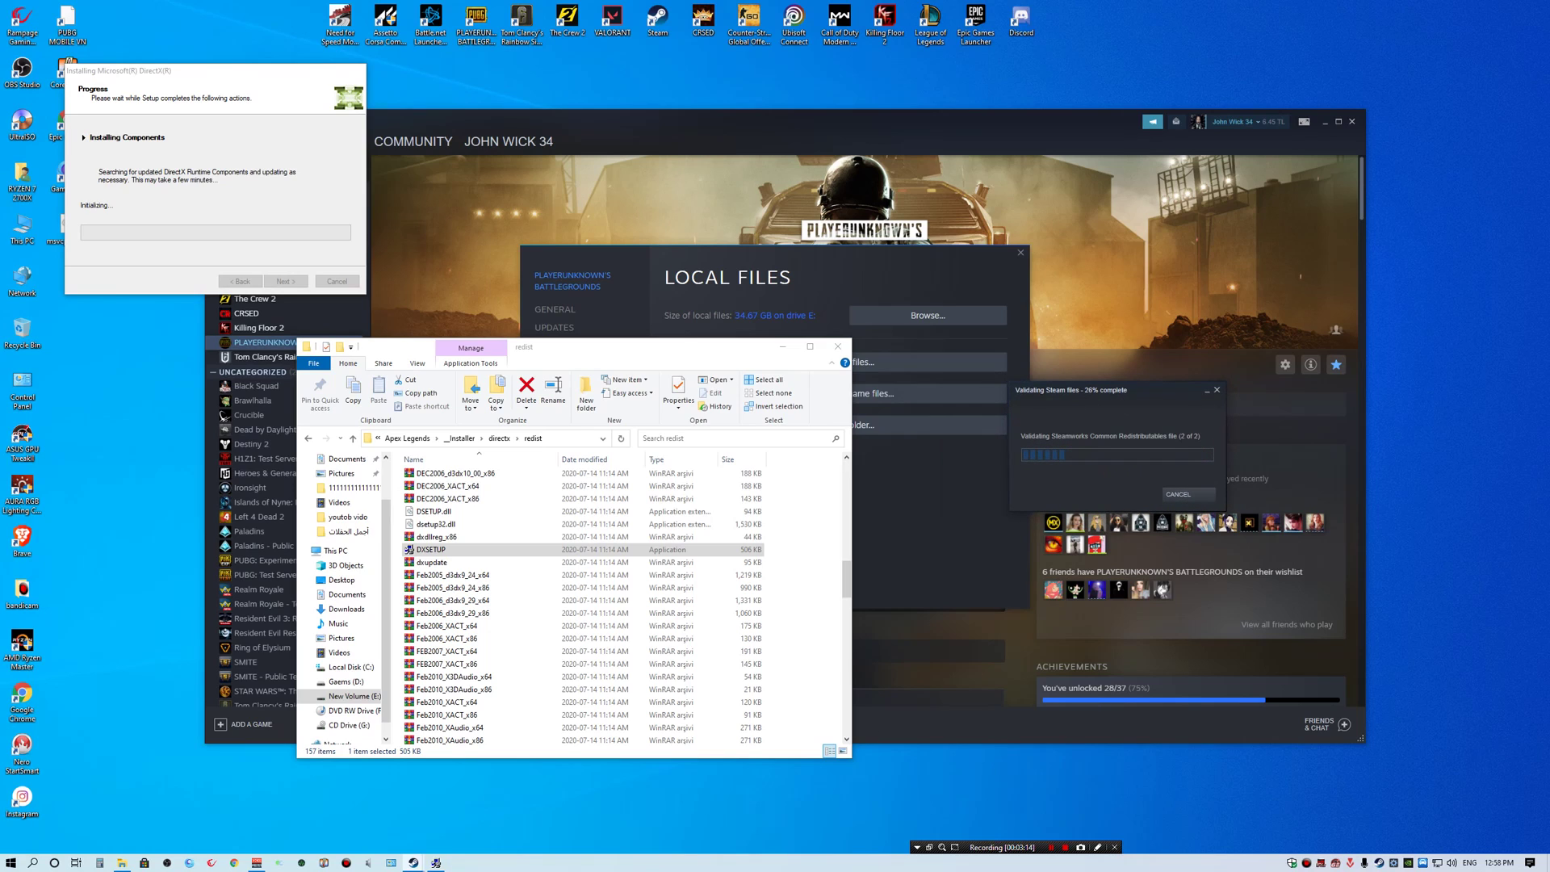
{"action": "left_click_drag", "start_coordinate": [665, 347], "coordinate": [324, 291]}
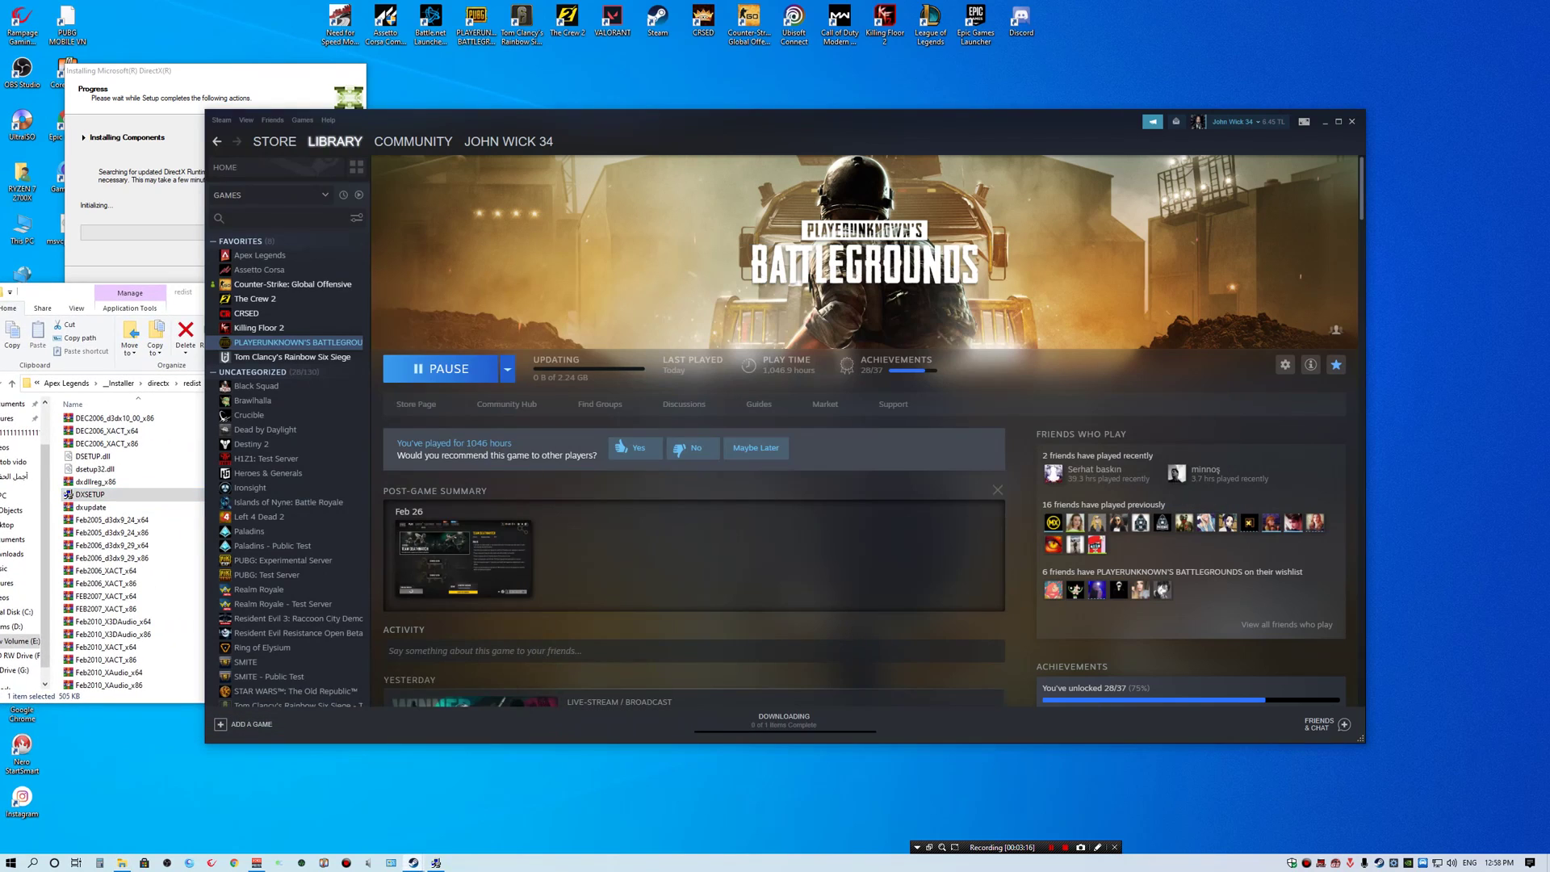
Step: Show Steam's Downloads page for the PUBG update and move Steam right
{"action": "left_click", "coordinate": [784, 719]}
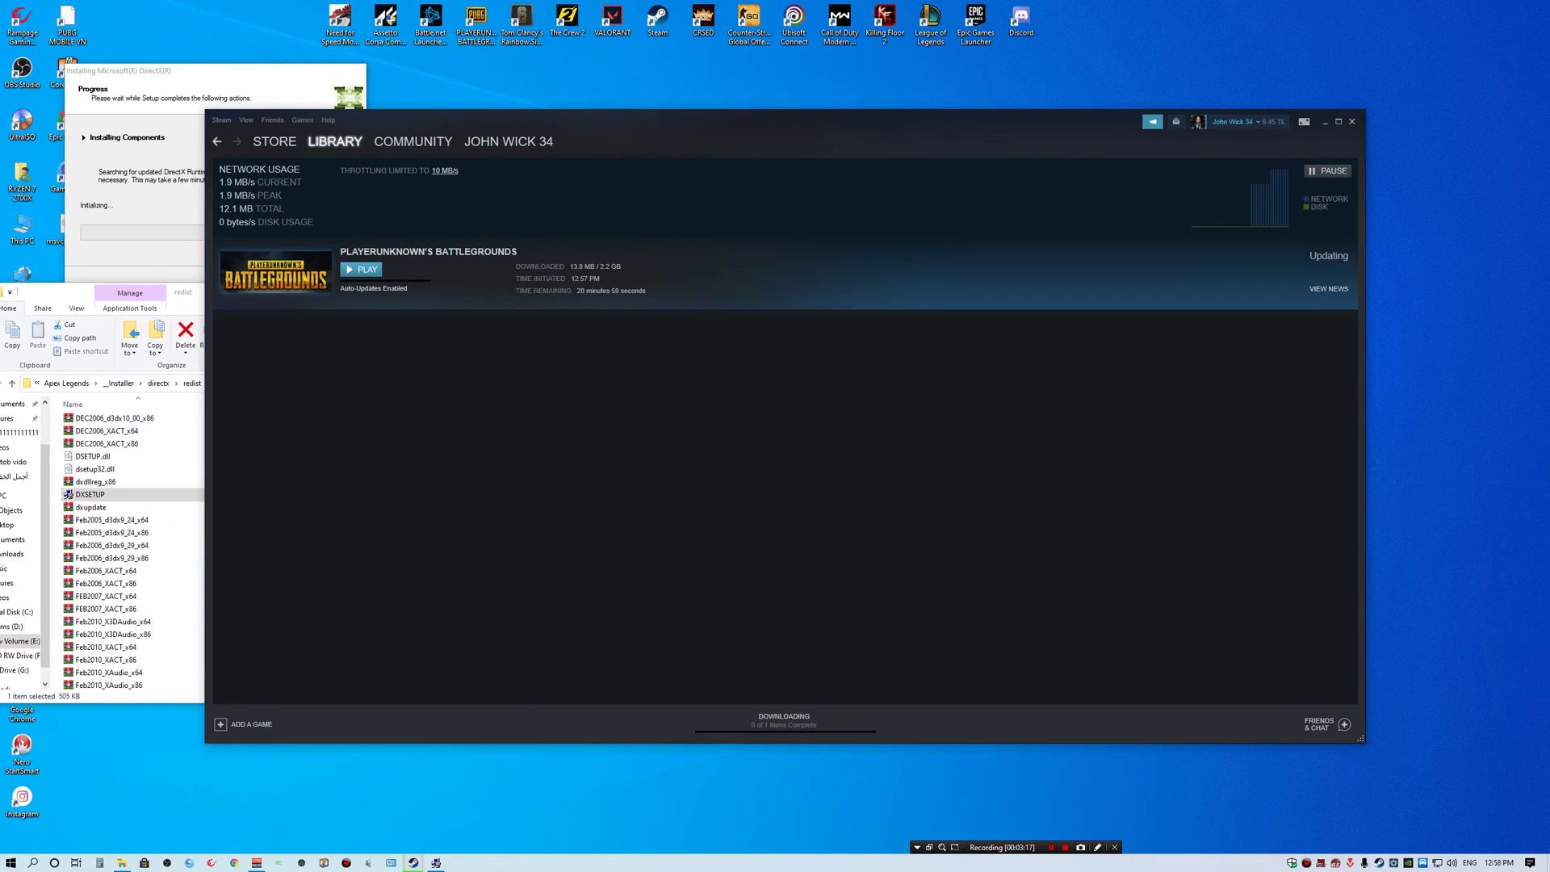
{"action": "left_click_drag", "start_coordinate": [572, 128], "coordinate": [910, 137]}
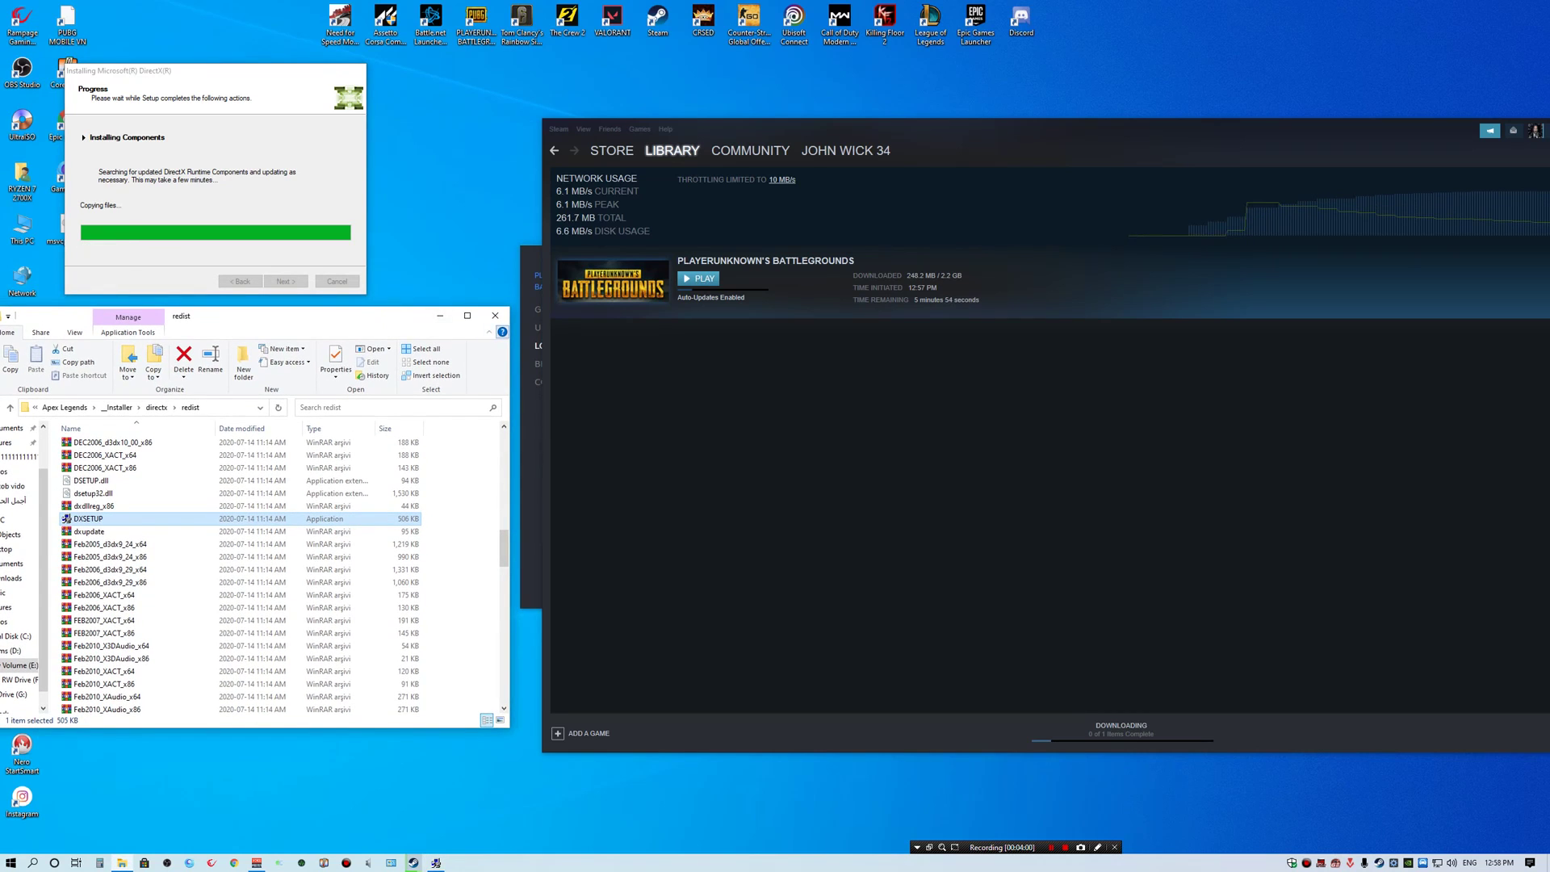
Step: Close the redist folder and rearrange windows while DirectX reaches Installation Complete
{"action": "key", "text": "alt+F4"}
{"action": "left_click_drag", "start_coordinate": [531, 257], "coordinate": [197, 382]}
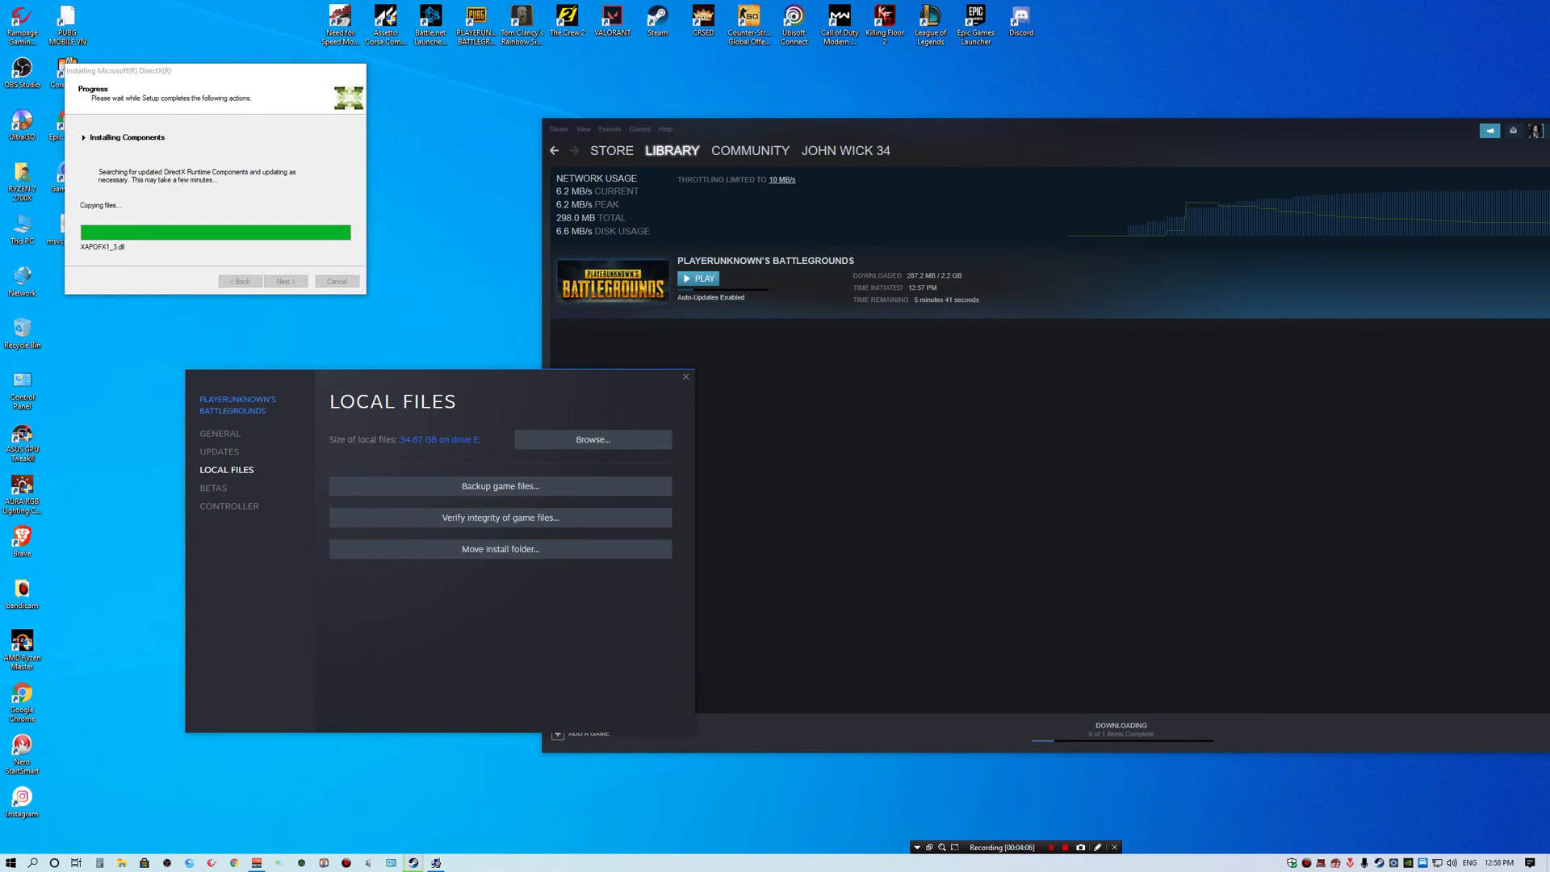
{"action": "left_click_drag", "start_coordinate": [331, 102], "coordinate": [335, 98]}
{"action": "right_click", "coordinate": [206, 4]}
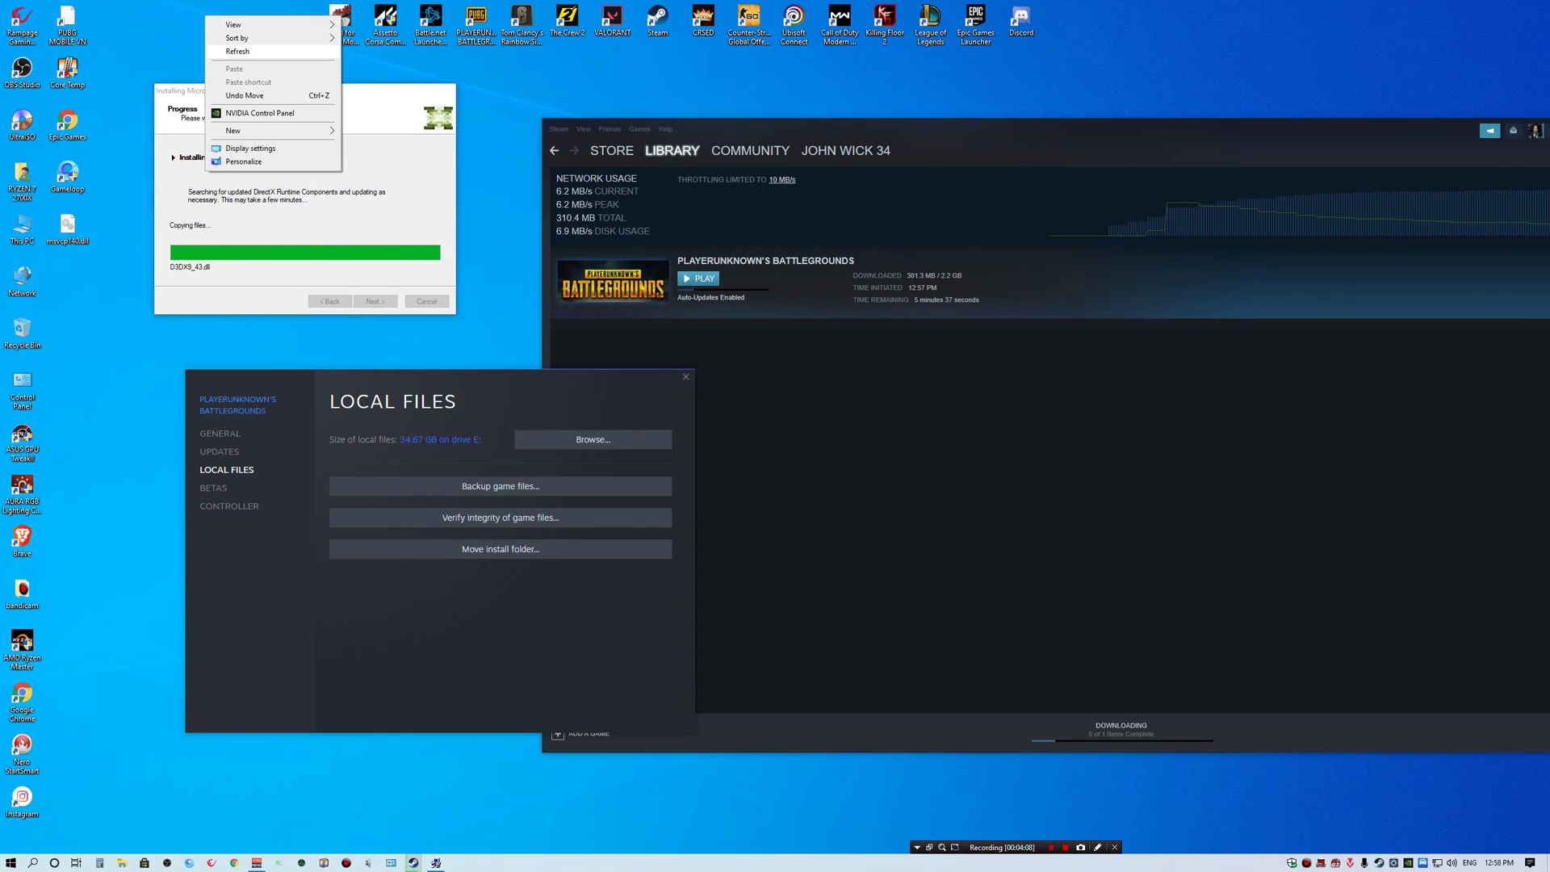
{"action": "left_click", "coordinate": [236, 41]}
{"action": "right_click", "coordinate": [206, 4]}
{"action": "left_click", "coordinate": [236, 41]}
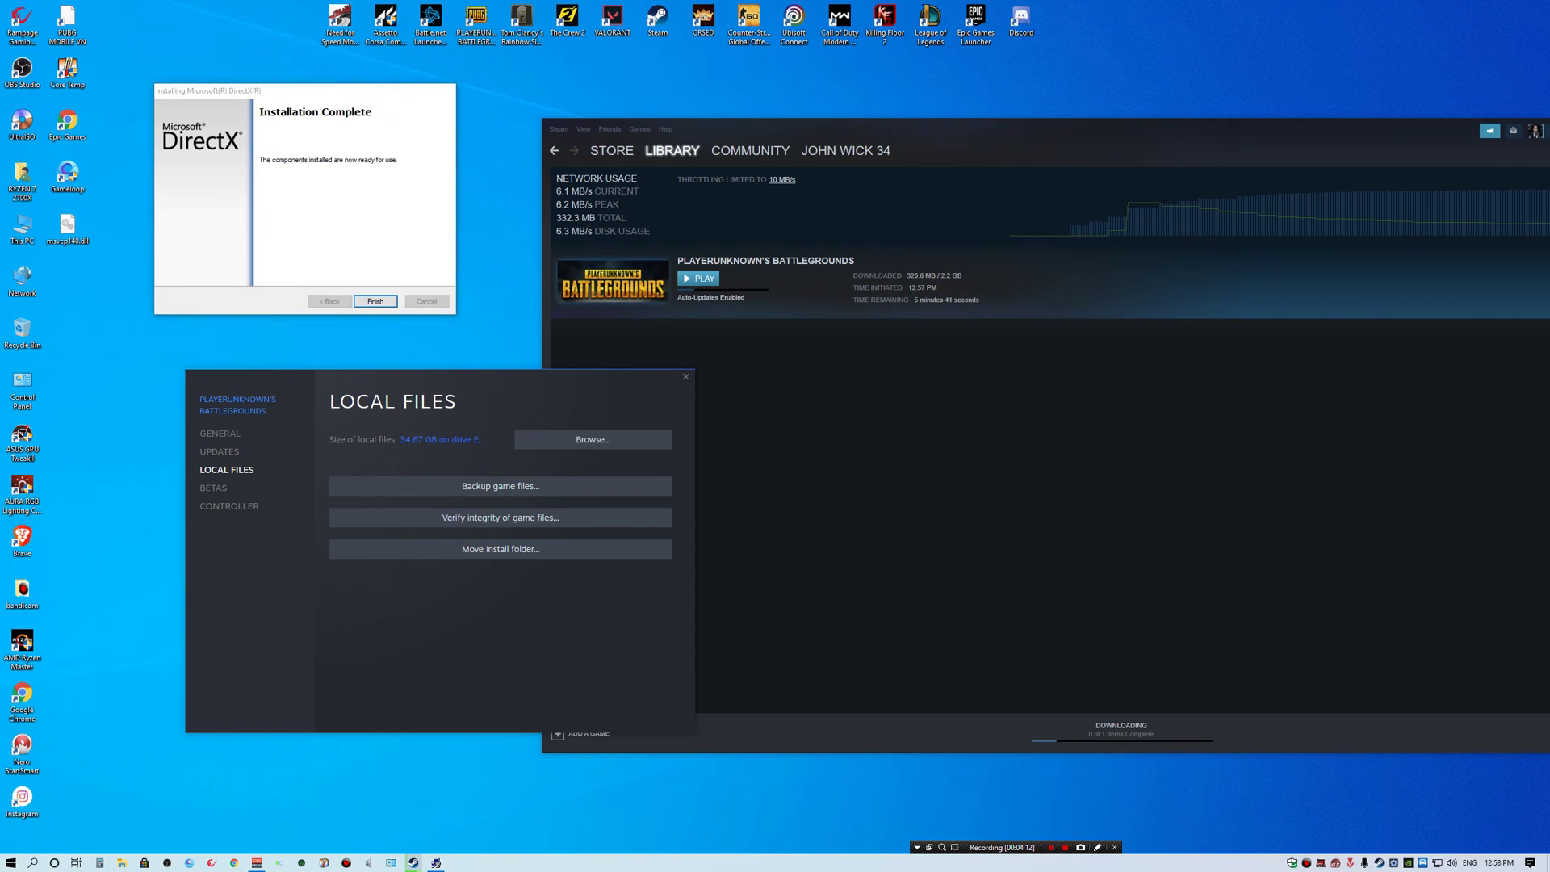
Step: Close the finished DirectX setup, put msvcp140.dll on the desktop and cut it
{"action": "key", "text": "Return"}
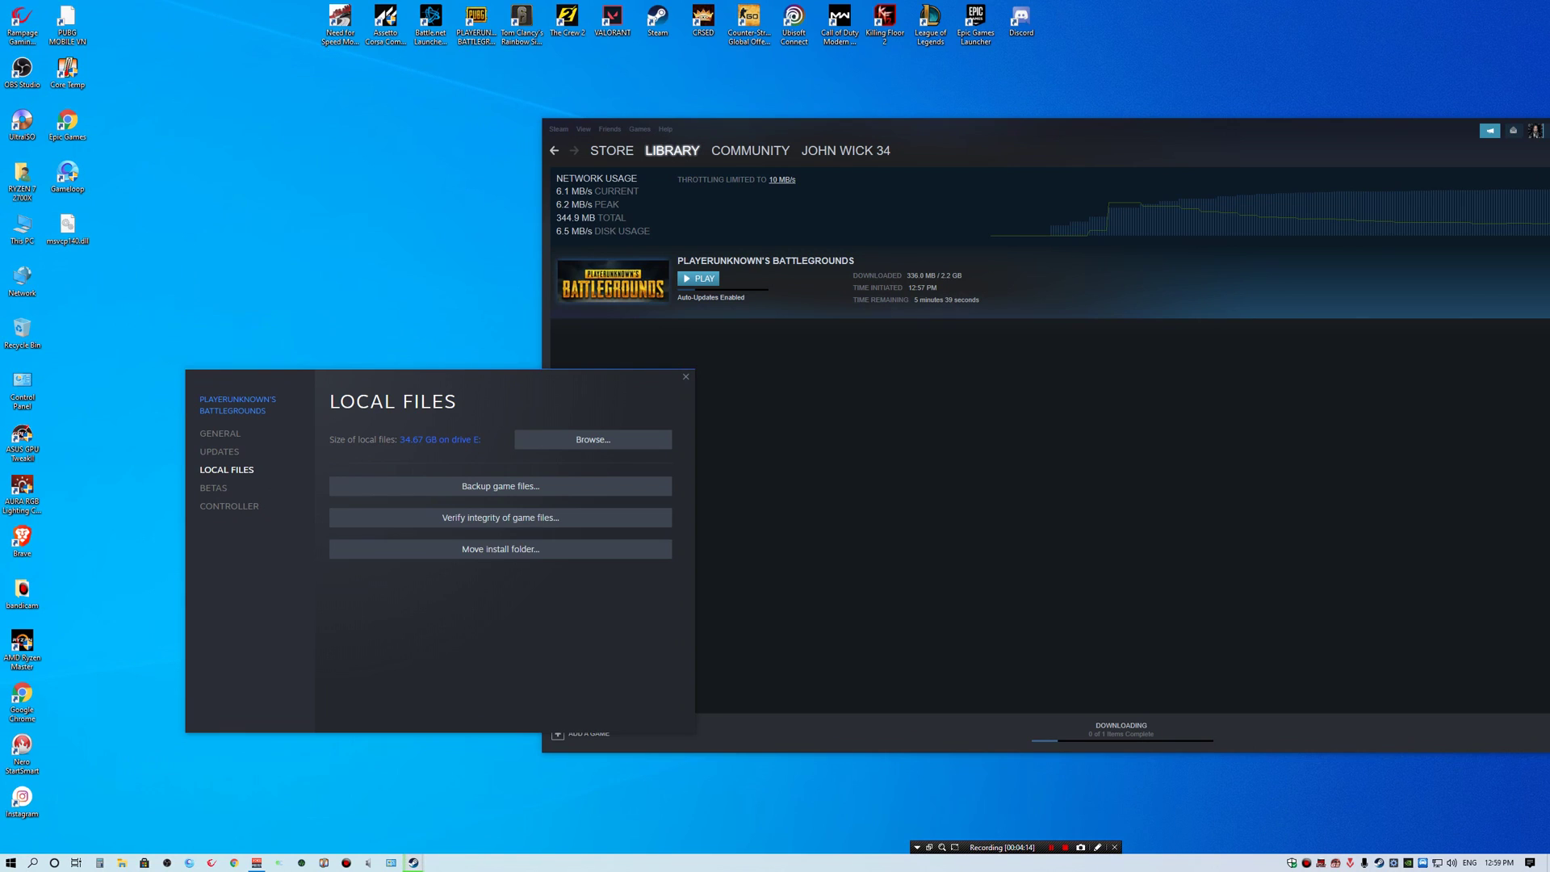
{"action": "mouse_move", "coordinate": [67, 226]}
{"action": "left_mouse_down"}
{"action": "mouse_move", "coordinate": [331, 202]}
{"action": "mouse_move", "coordinate": [340, 177]}
{"action": "left_mouse_up"}
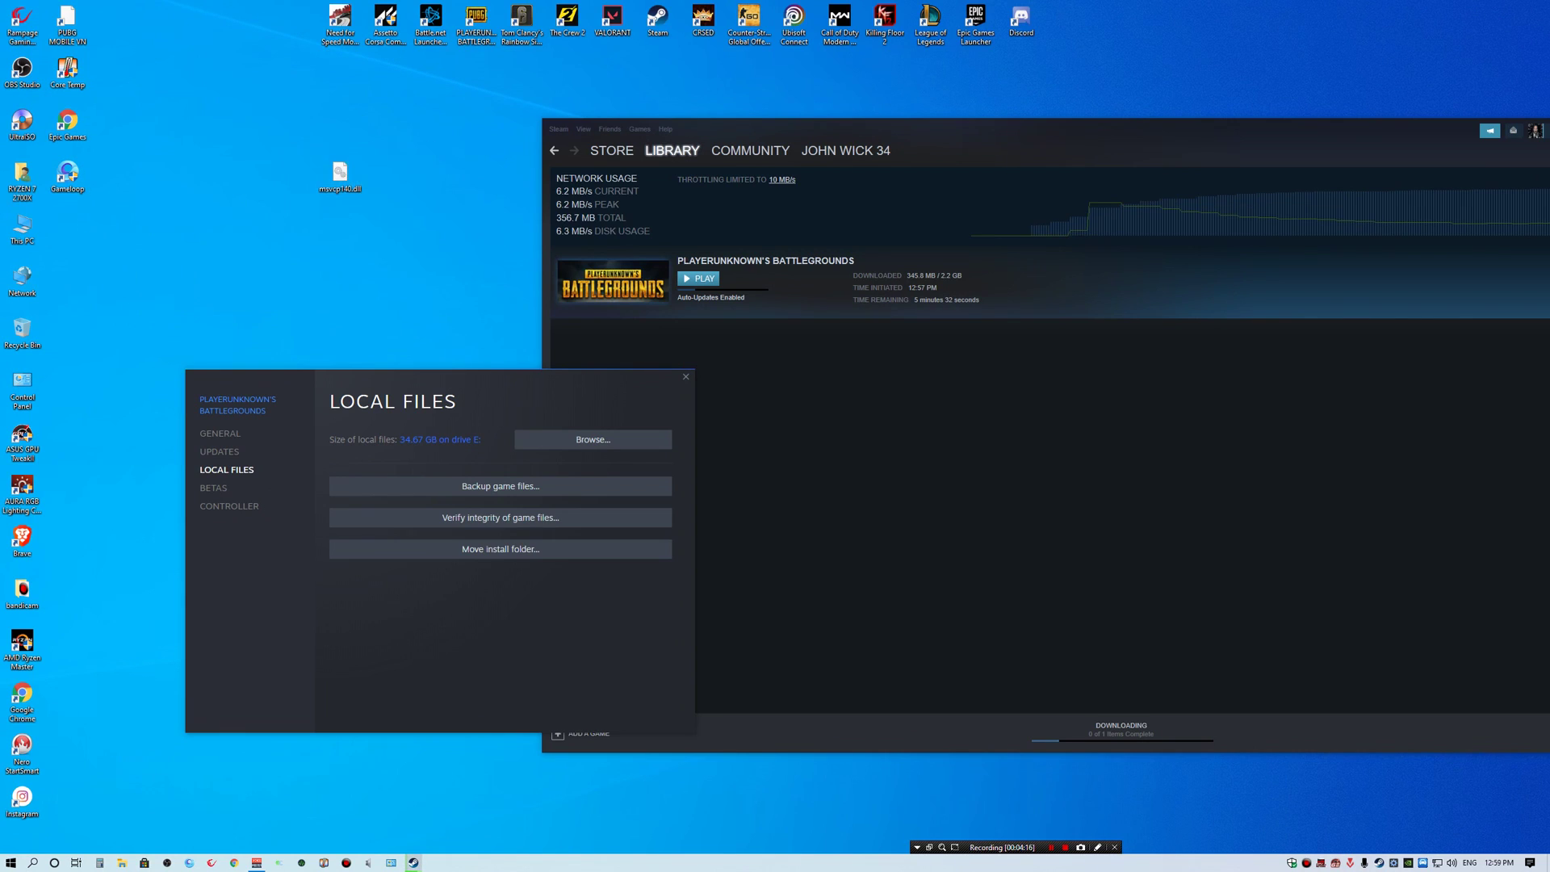
{"action": "key", "text": "F2"}
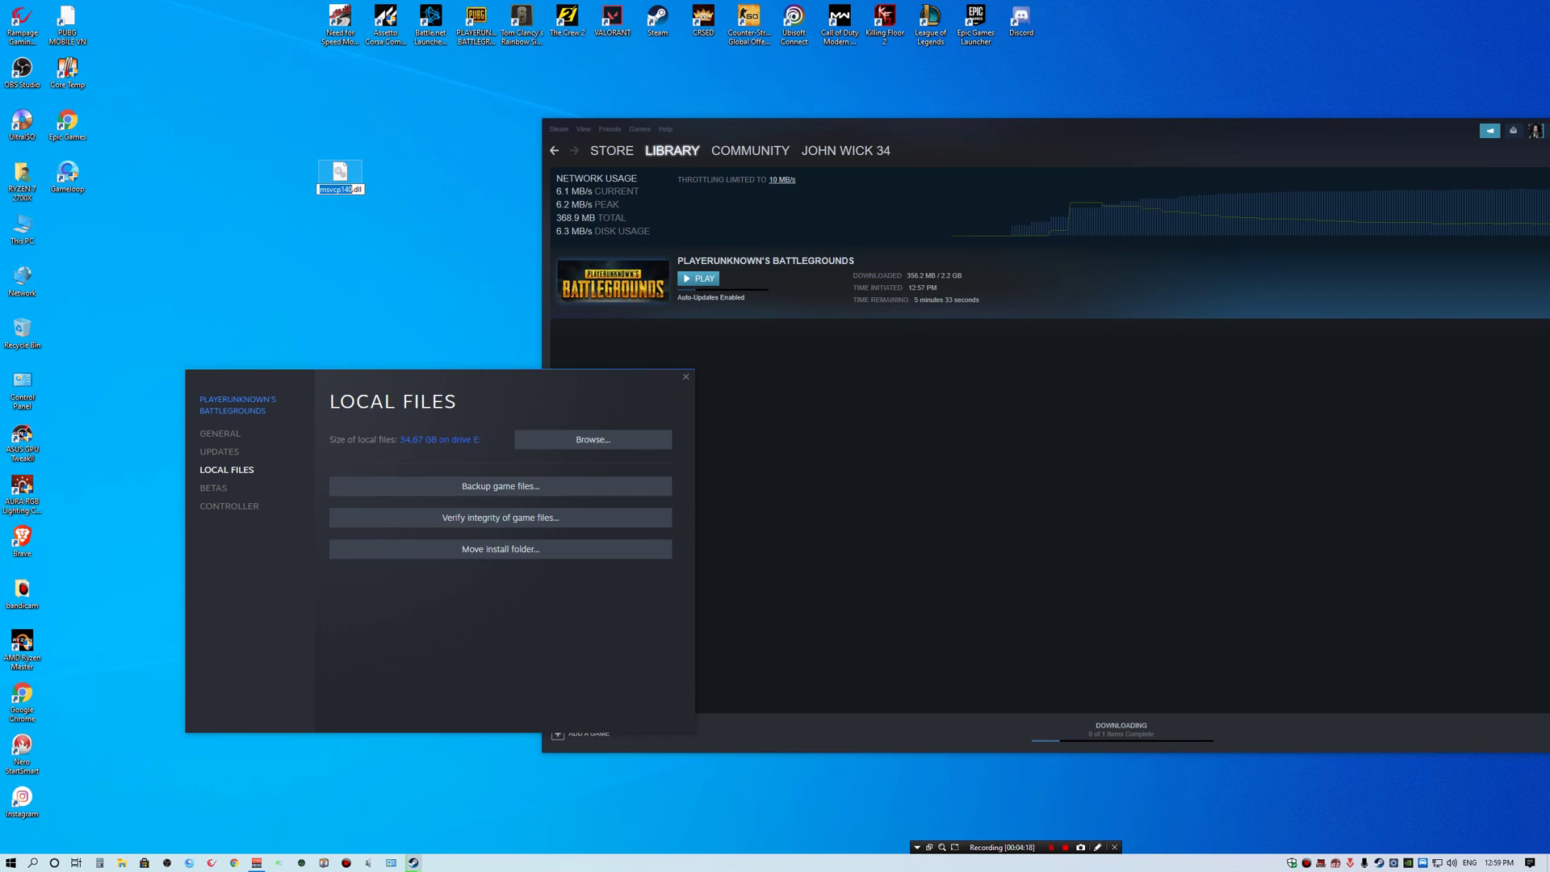
{"action": "right_click", "coordinate": [333, 166]}
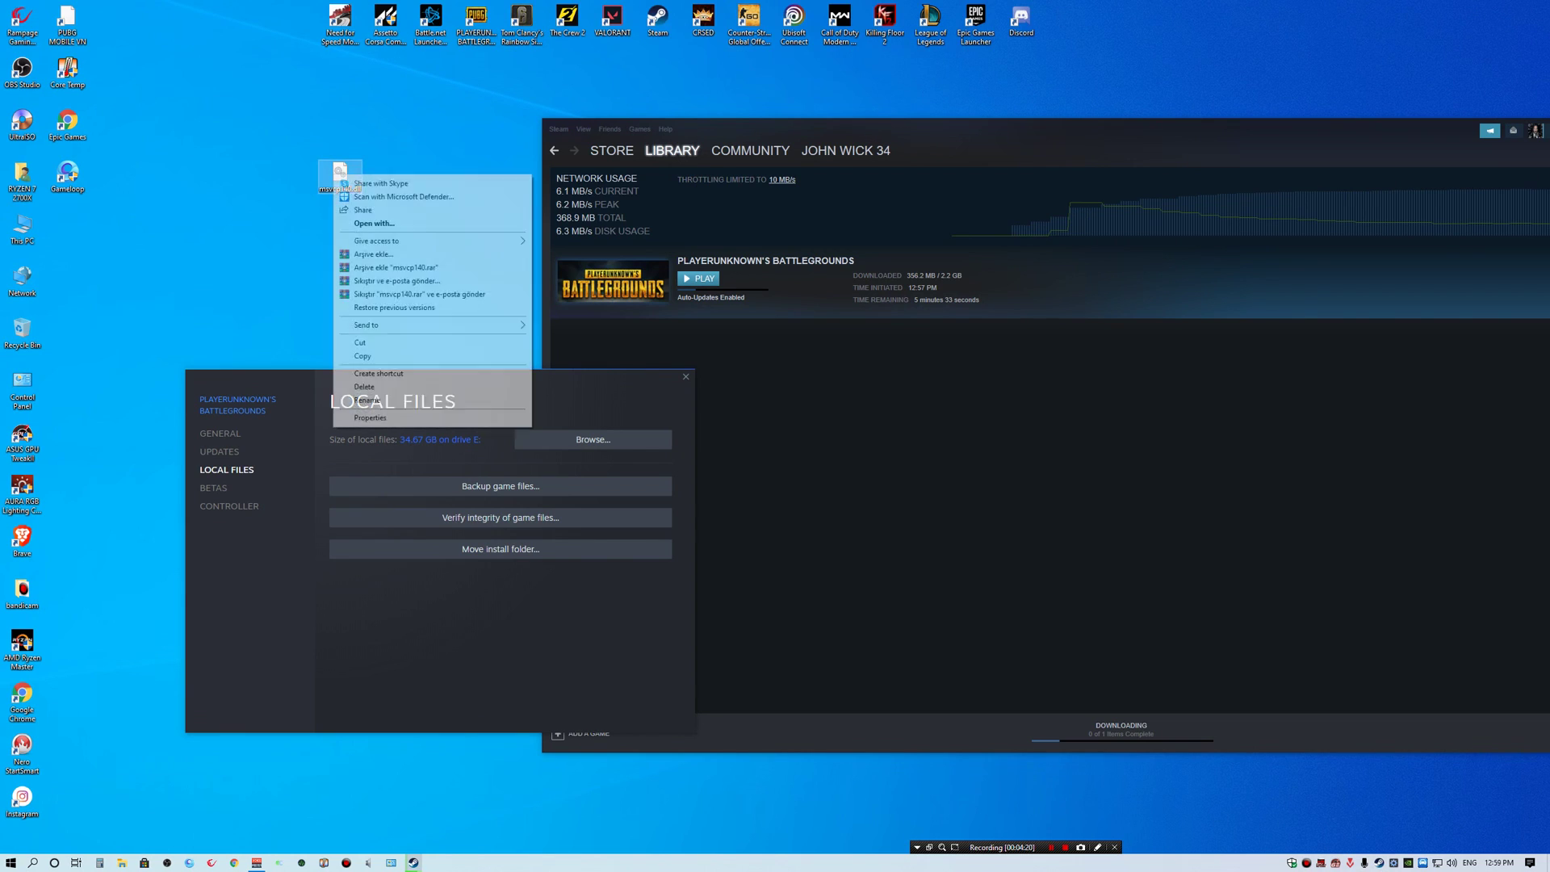
{"action": "left_click", "coordinate": [360, 343]}
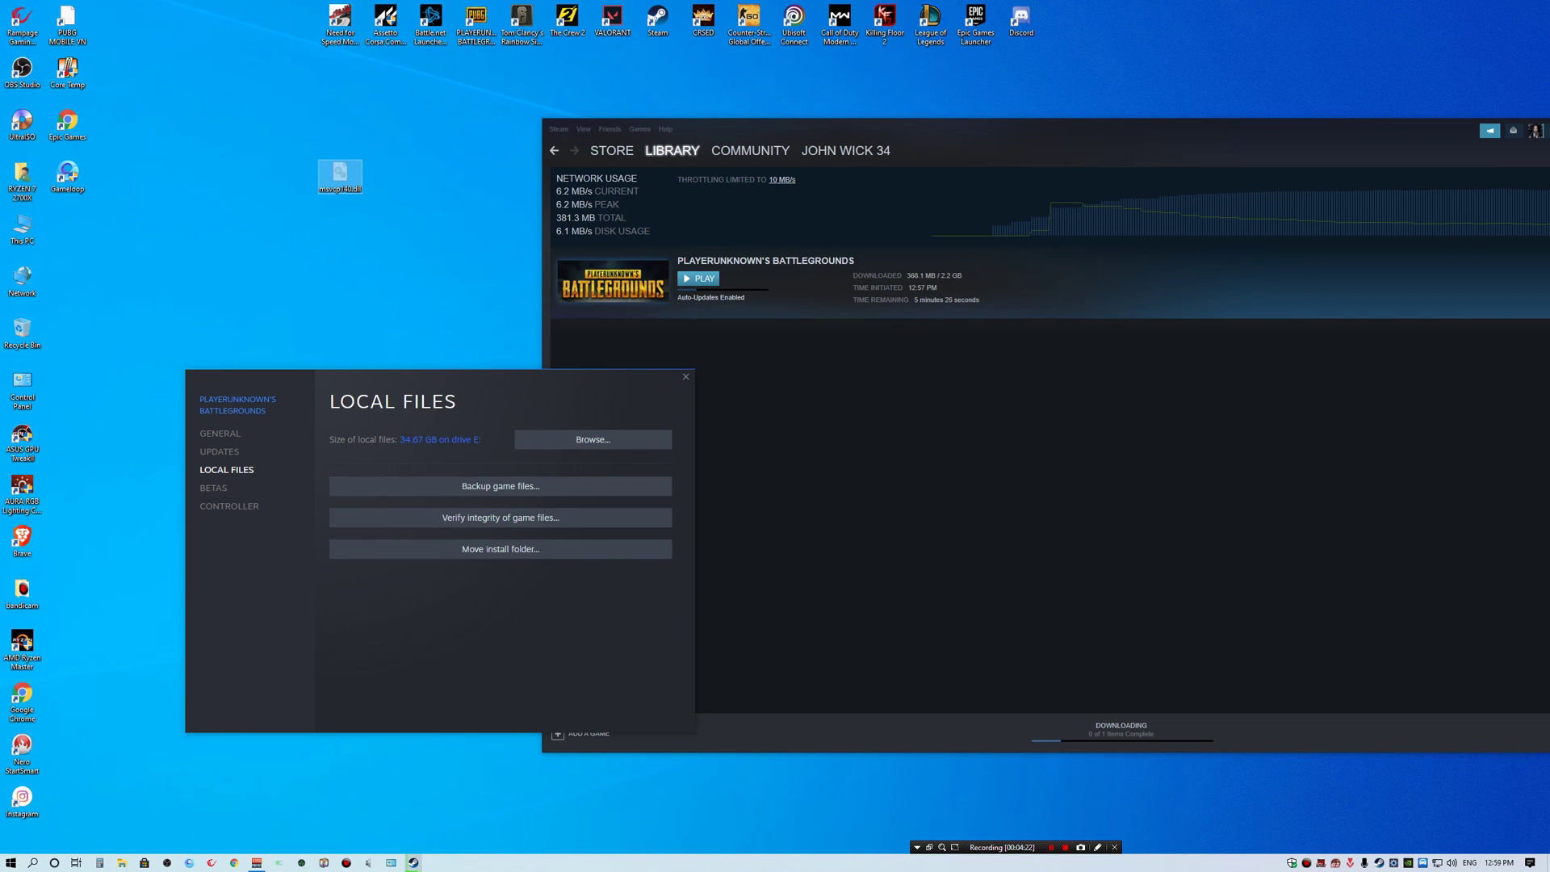
Step: Navigate through This PC to the C:\Windows\System32 folder
{"action": "double_click", "coordinate": [22, 229]}
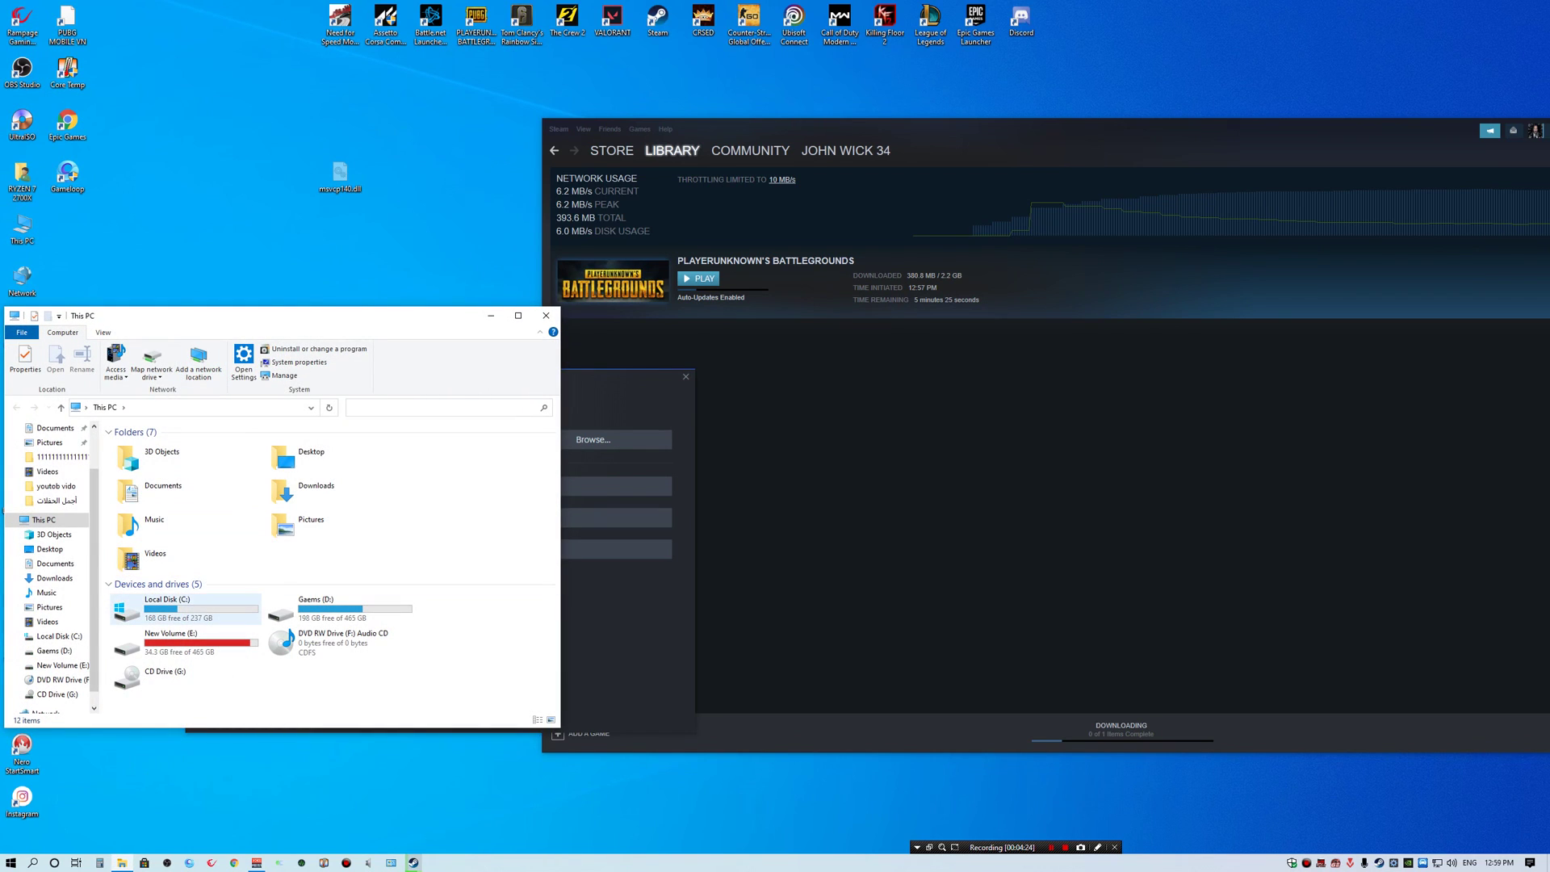
{"action": "double_click", "coordinate": [161, 607]}
{"action": "double_click", "coordinate": [139, 523]}
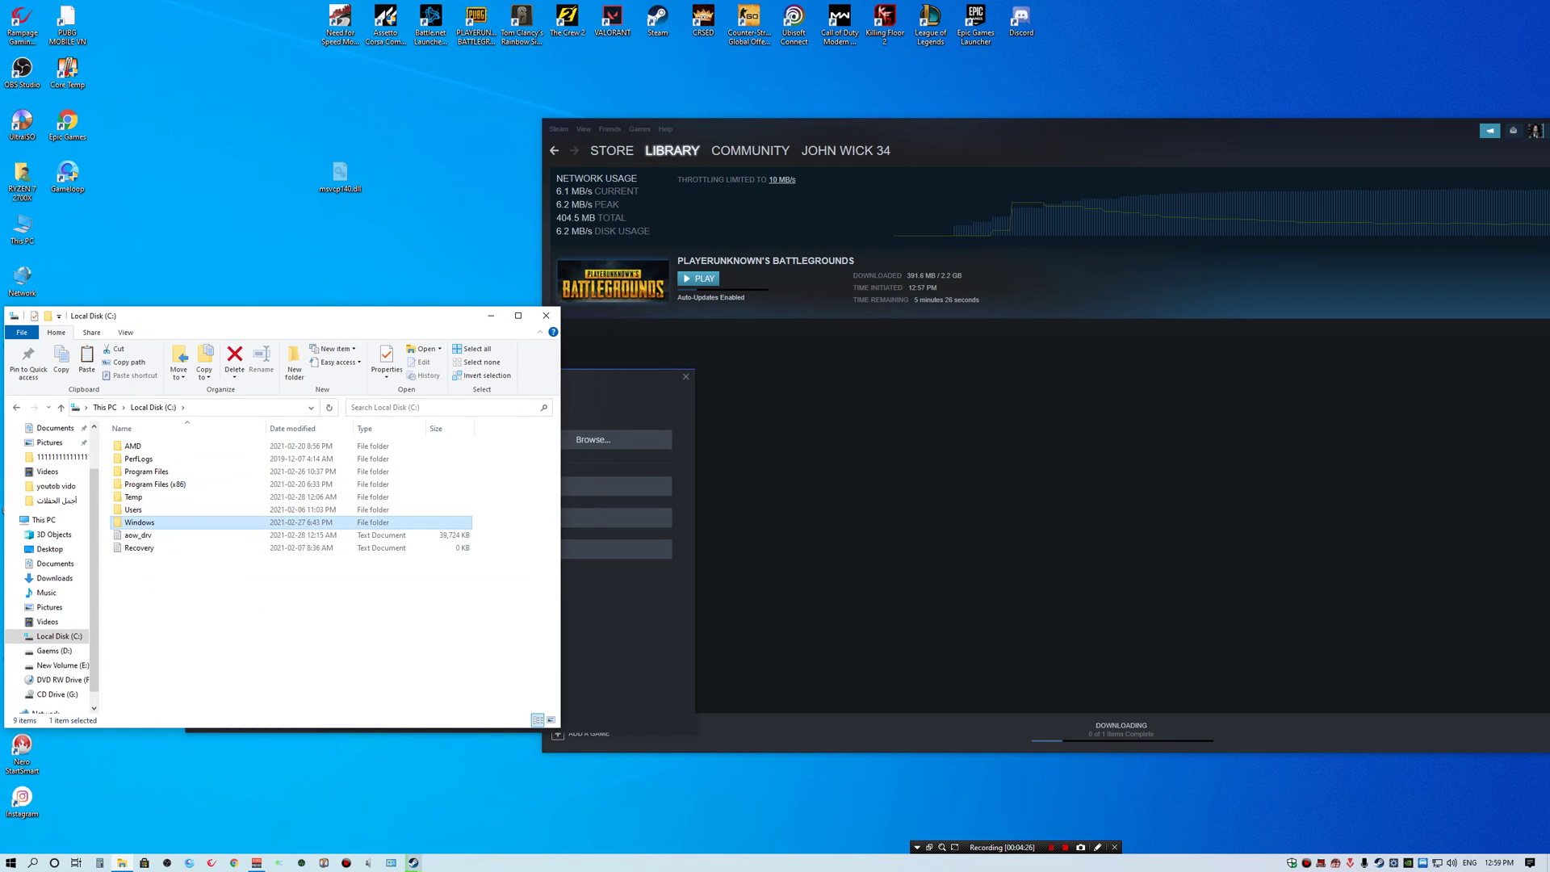
{"action": "scroll", "coordinate": [146, 605], "scroll_direction": "down", "scroll_amount": 10}
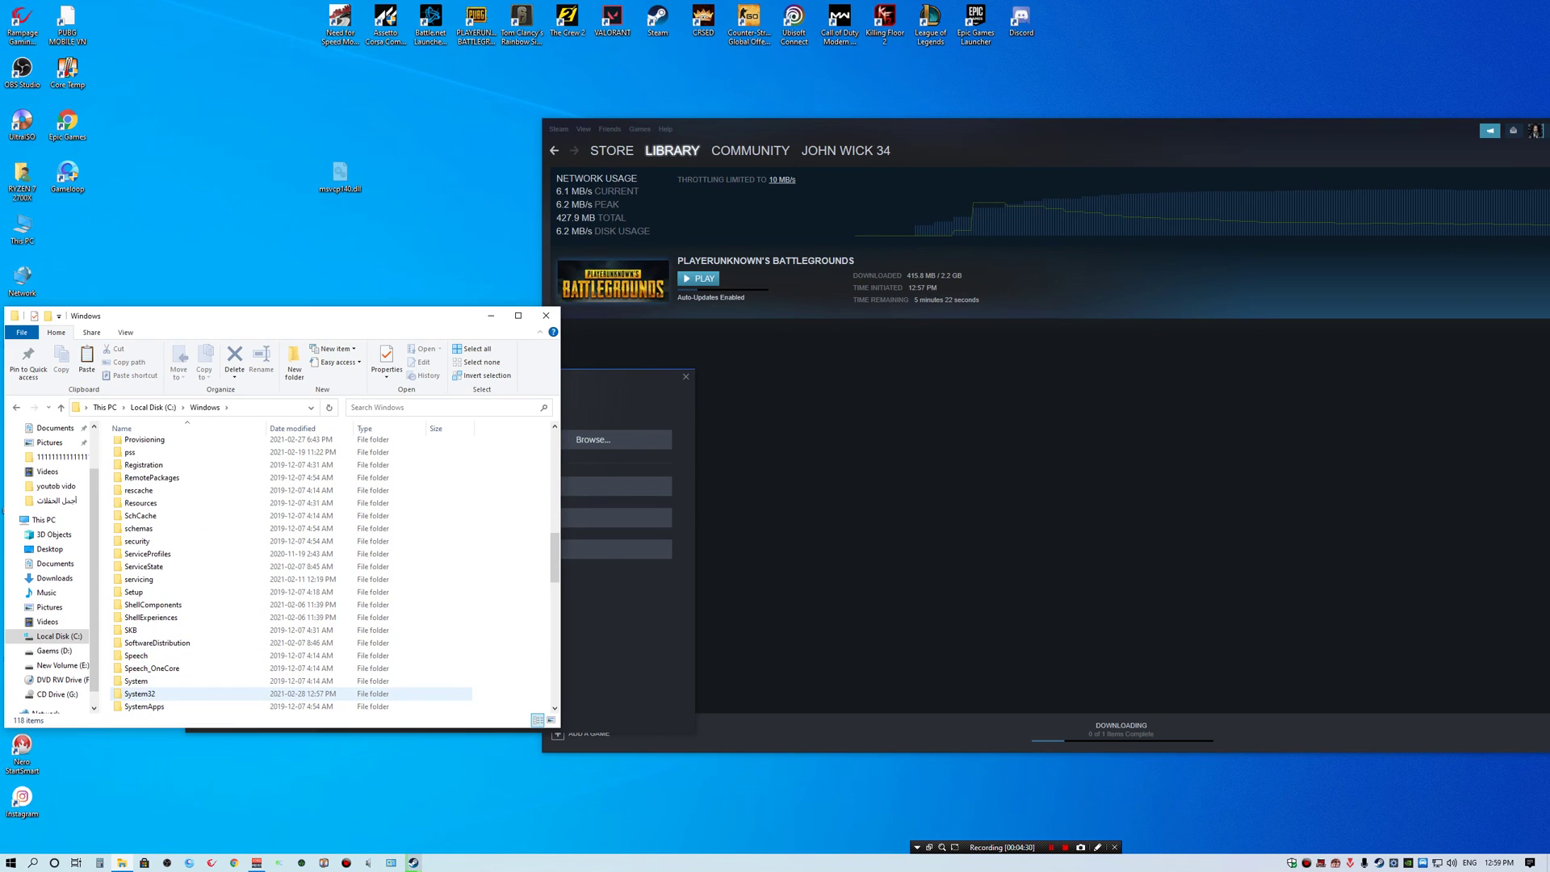
{"action": "double_click", "coordinate": [139, 693]}
Step: Paste msvcp140.dll into System32, replacing the existing copy, and refresh the listing
{"action": "right_click", "coordinate": [211, 522]}
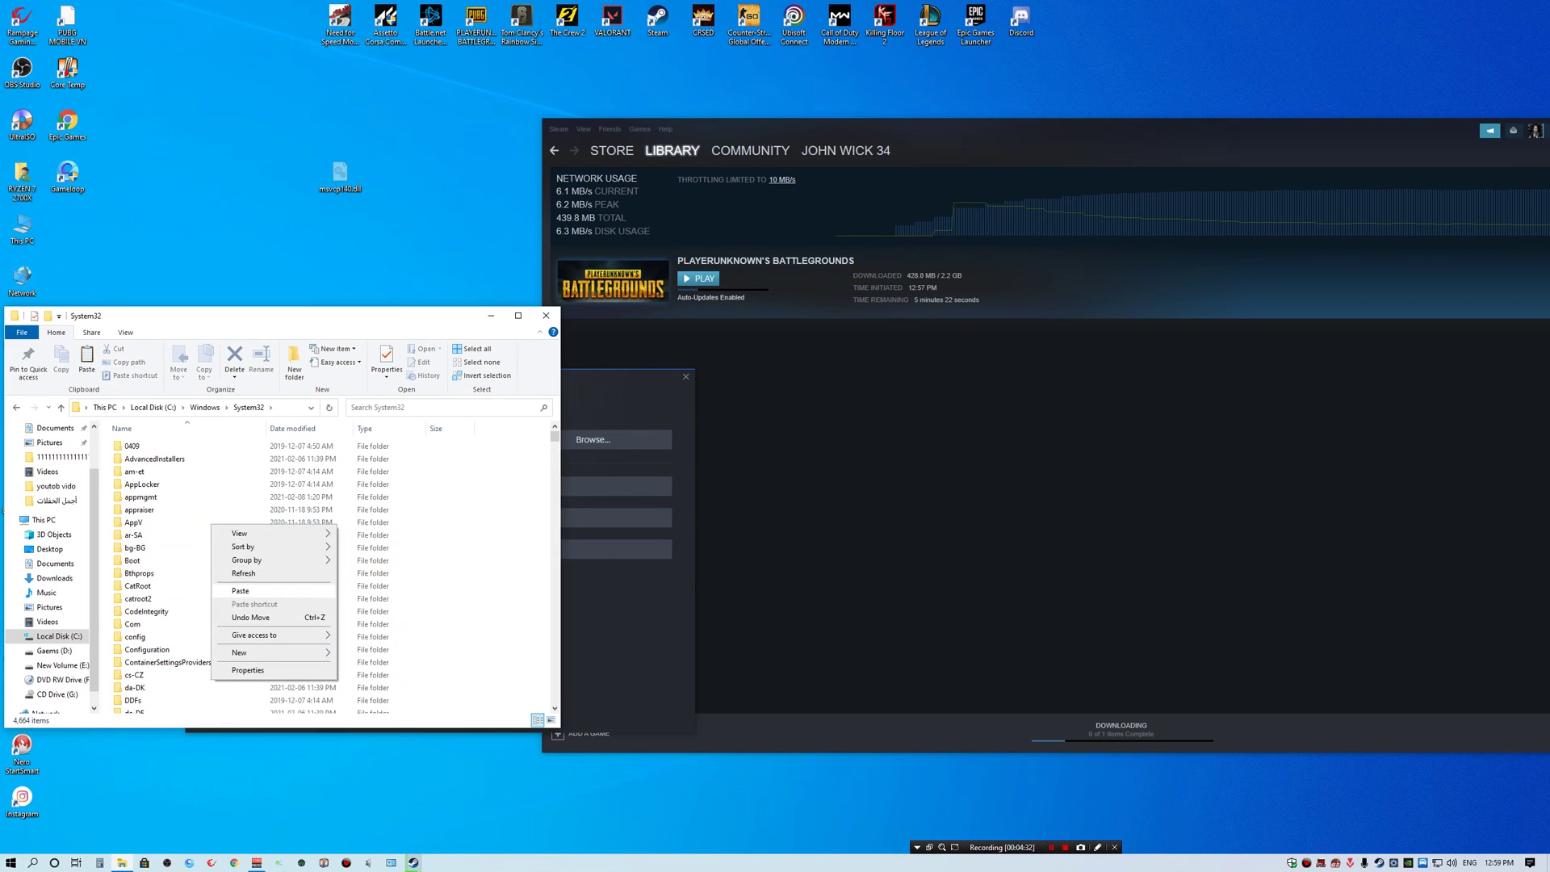
{"action": "left_click", "coordinate": [242, 591]}
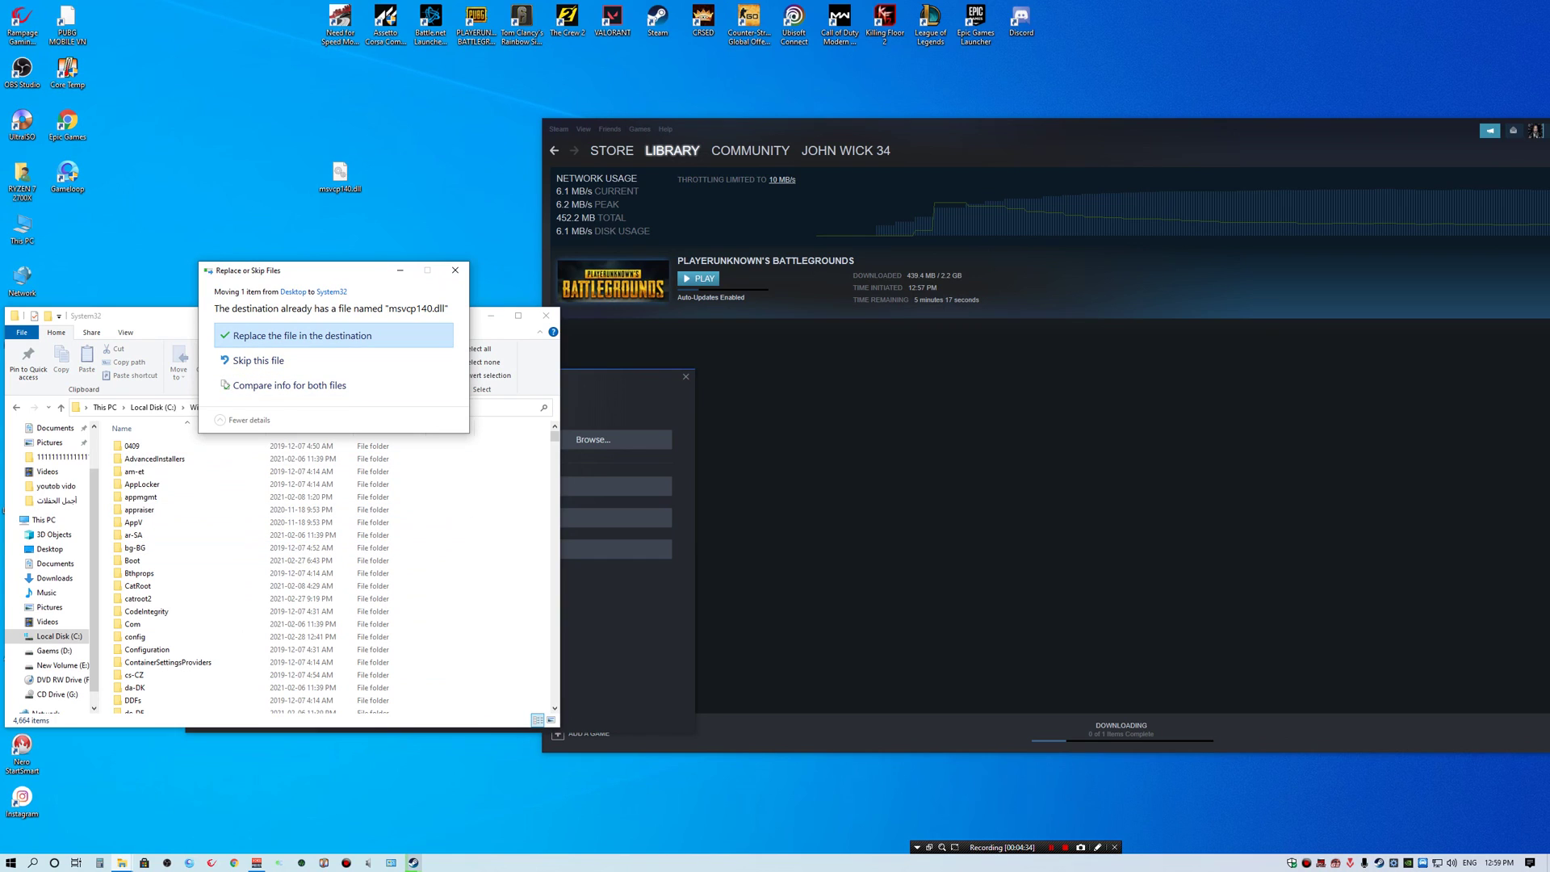
{"action": "left_click", "coordinate": [303, 336]}
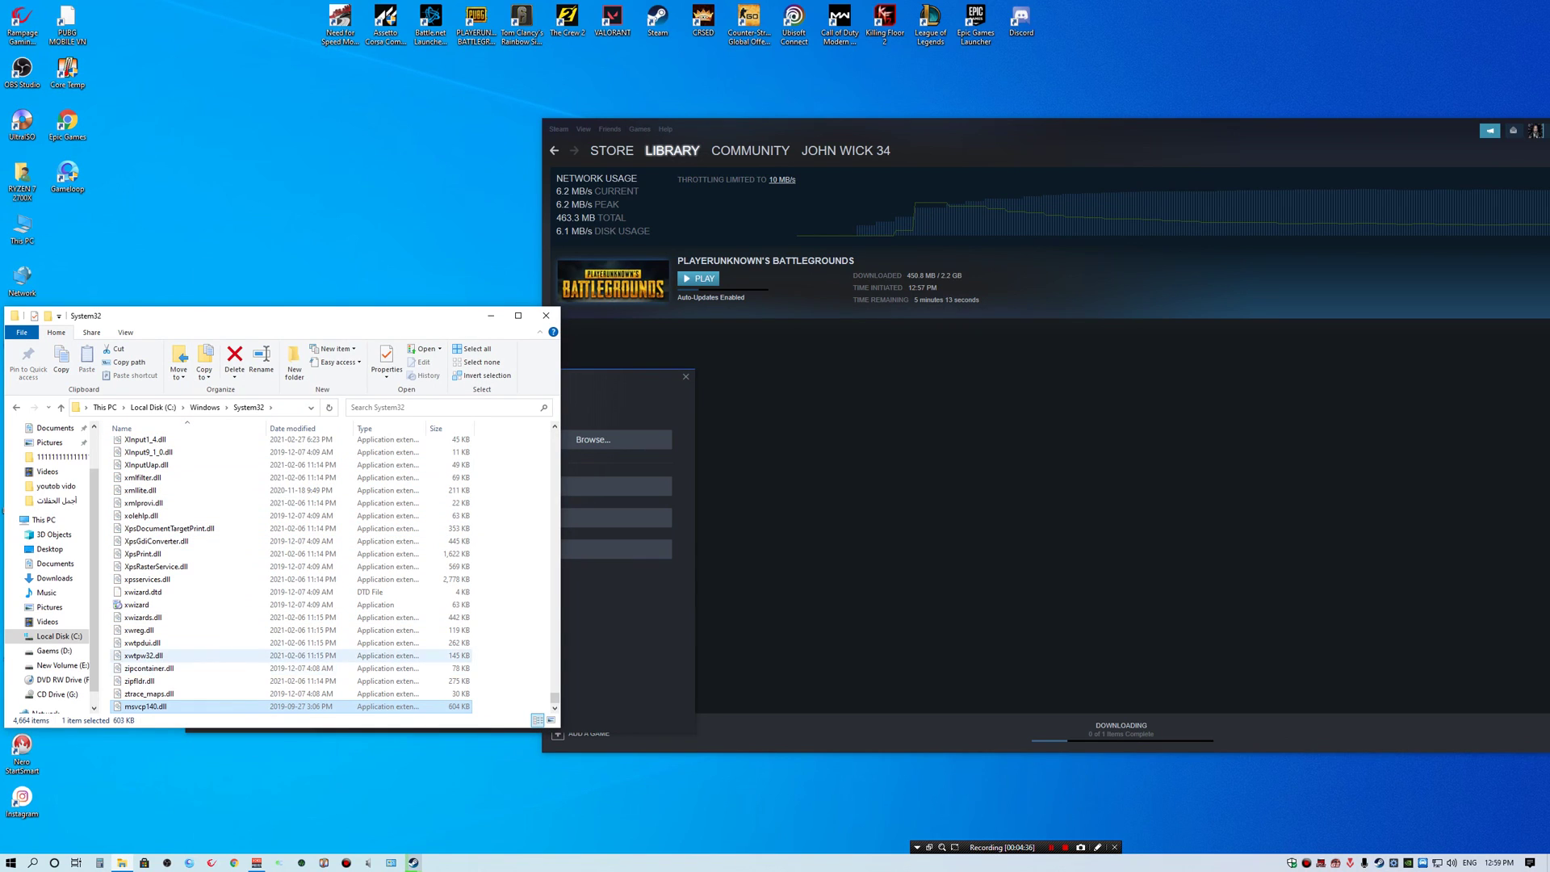
{"action": "right_click", "coordinate": [234, 614]}
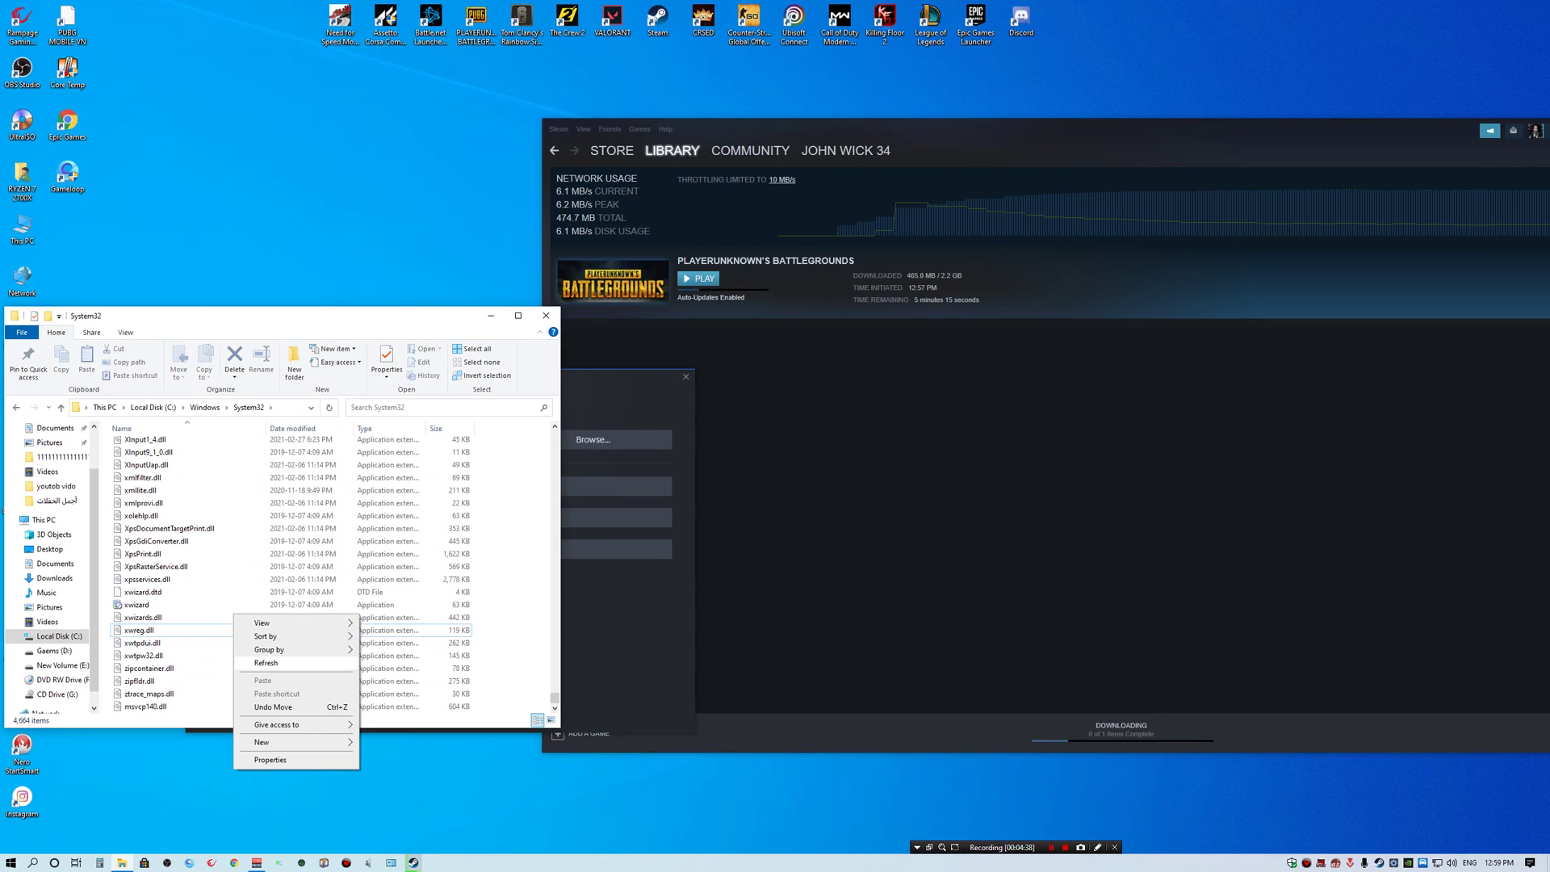
{"action": "left_click", "coordinate": [266, 662]}
{"action": "left_click", "coordinate": [546, 315]}
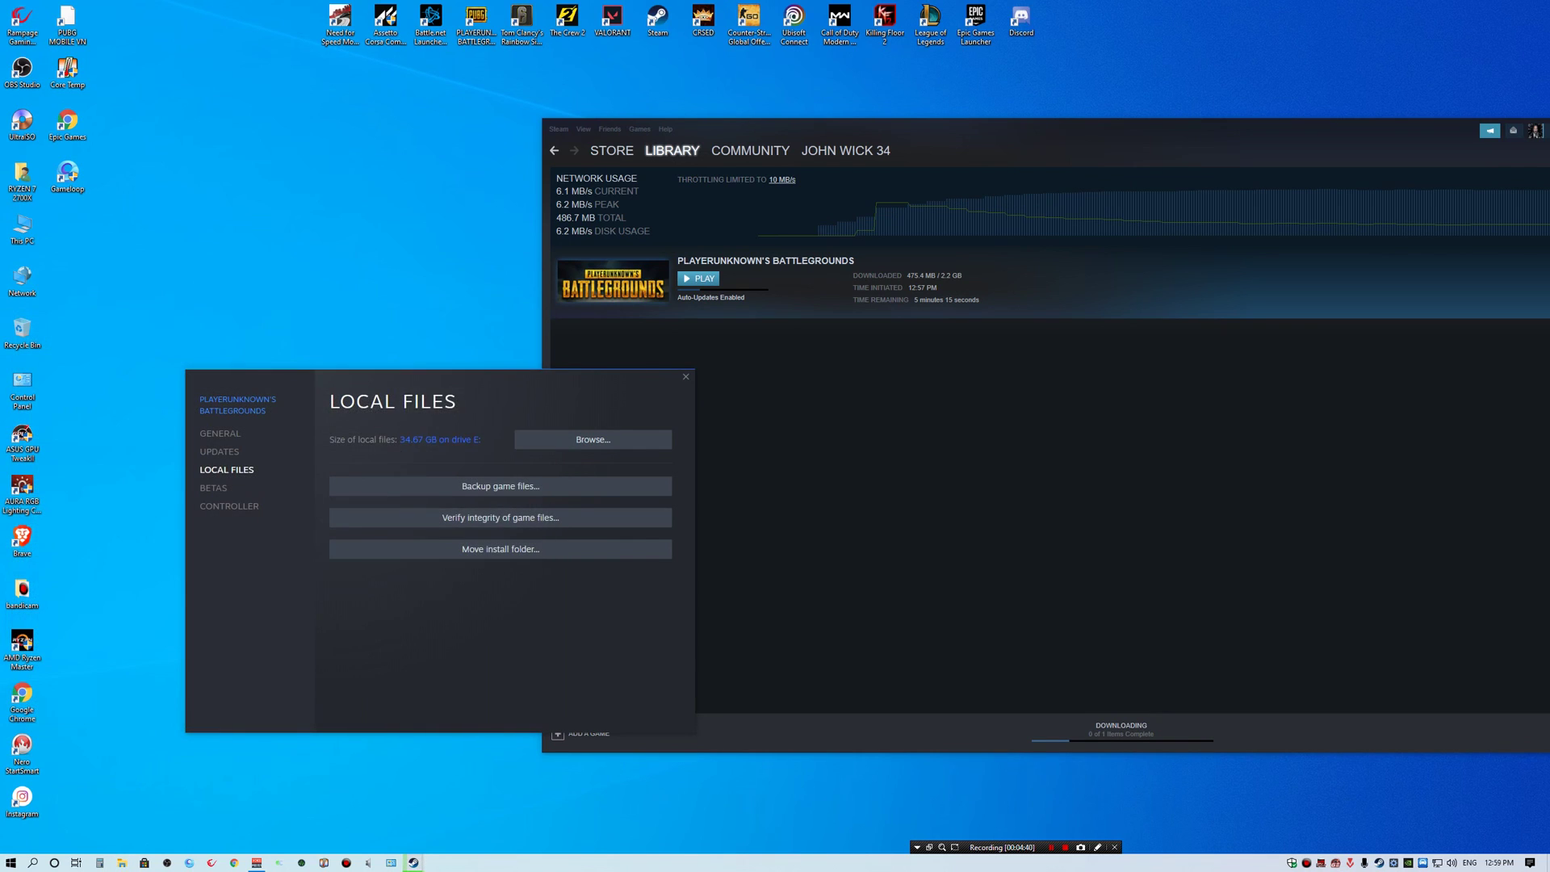